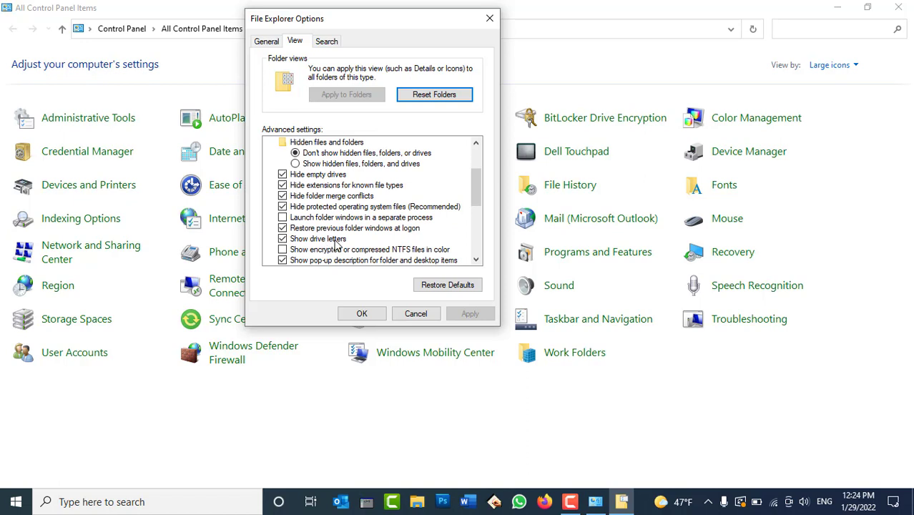
Step: Confirm File Explorer Options with OK and close the Control Panel window
left_click(361, 313)
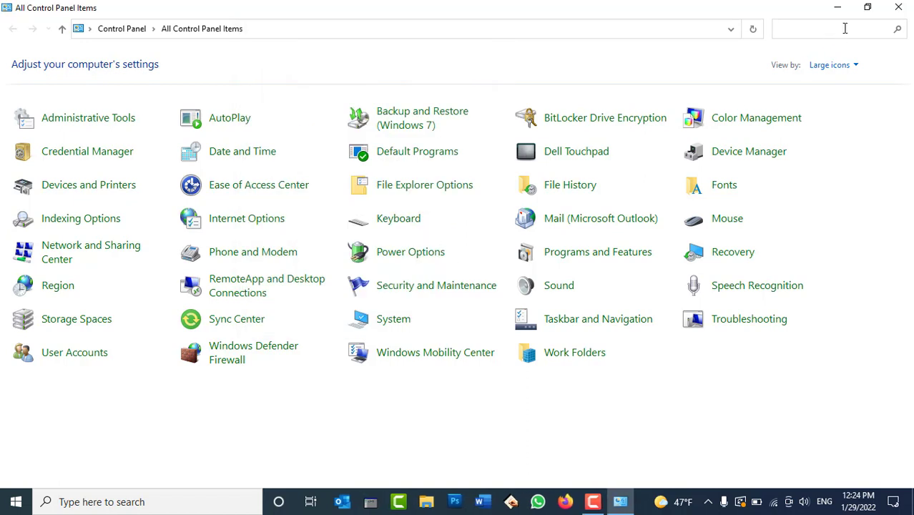
left_click(896, 7)
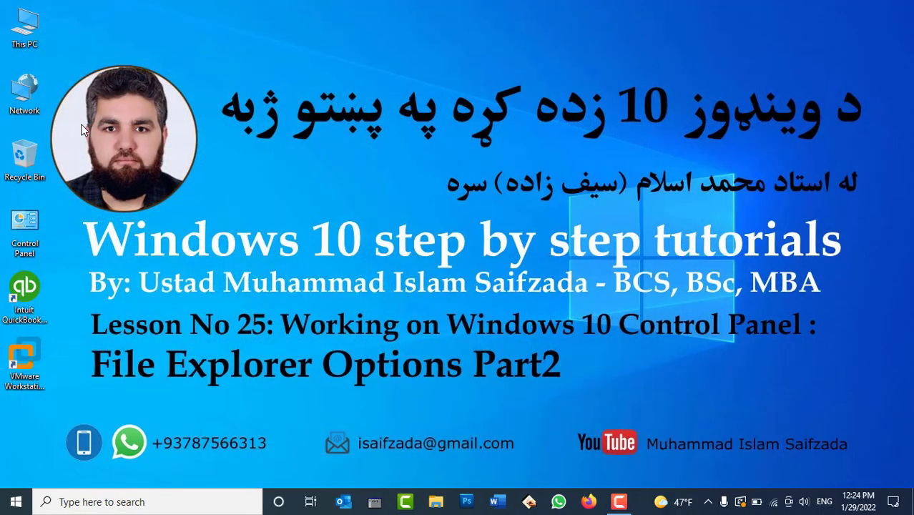
Step: Open This PC and bring up Folder Options from the View ribbon, moved to the right
double_click(16, 27)
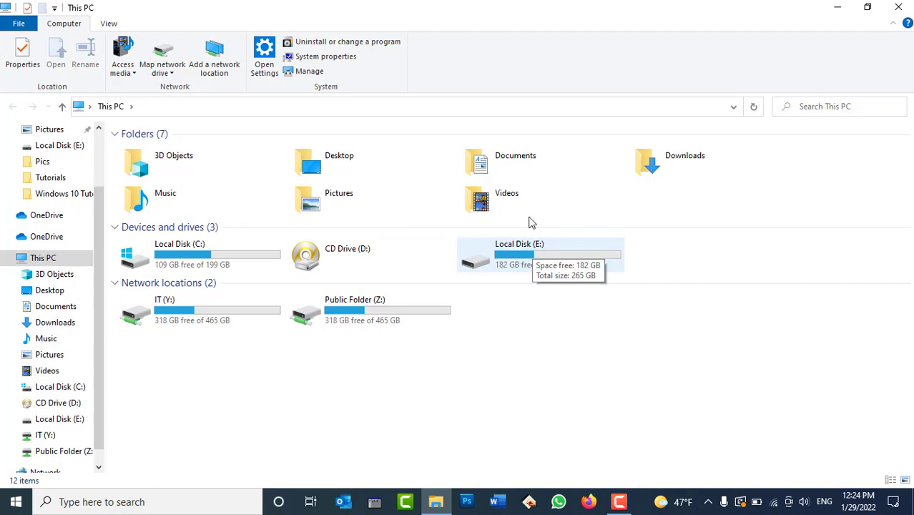
left_click(115, 24)
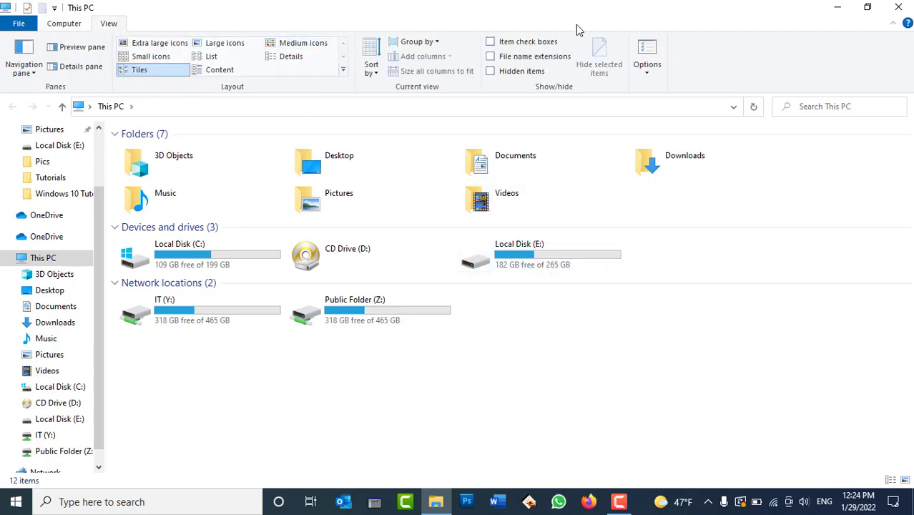
left_click(643, 52)
left_click_drag(182, 86, 837, 87)
Step: Untick Show drive letters in the View tab's advanced settings and apply it
left_click(713, 112)
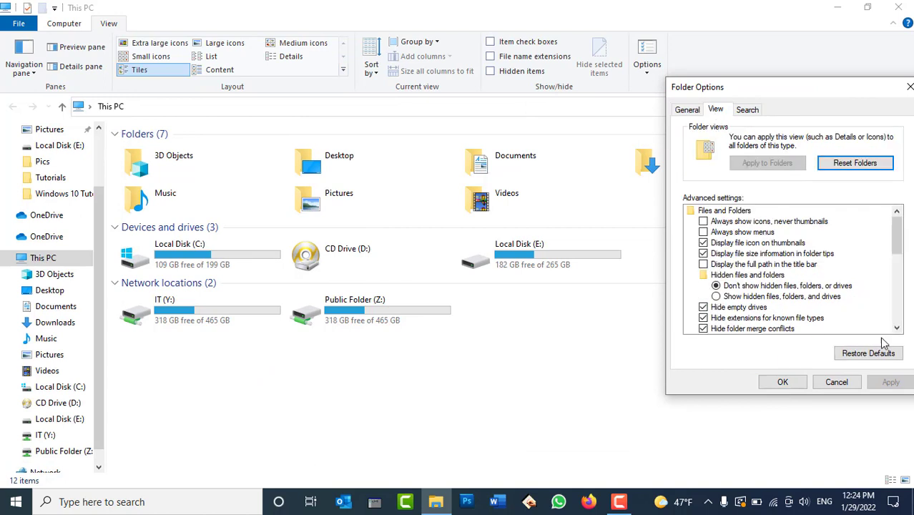
scroll(898, 330, "down", 1)
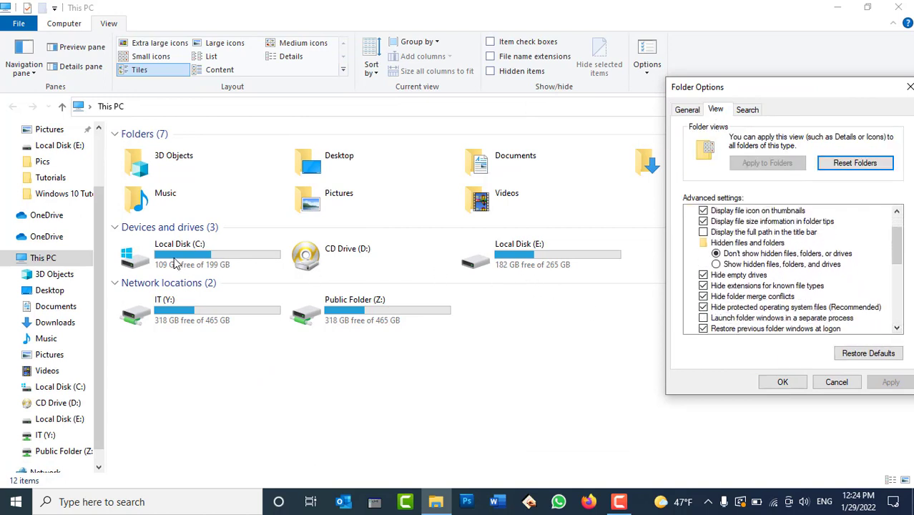
left_click(897, 328)
left_click(896, 328)
left_click(897, 328)
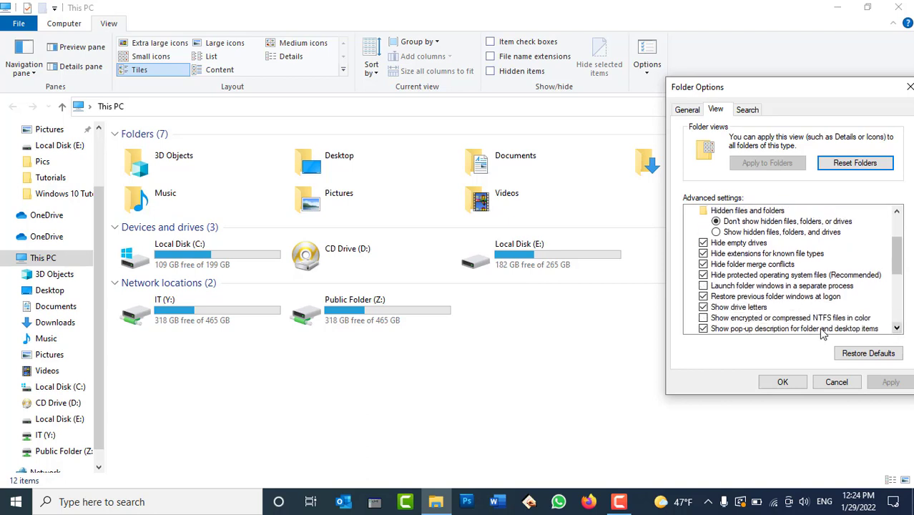
left_click(755, 308)
left_click(886, 383)
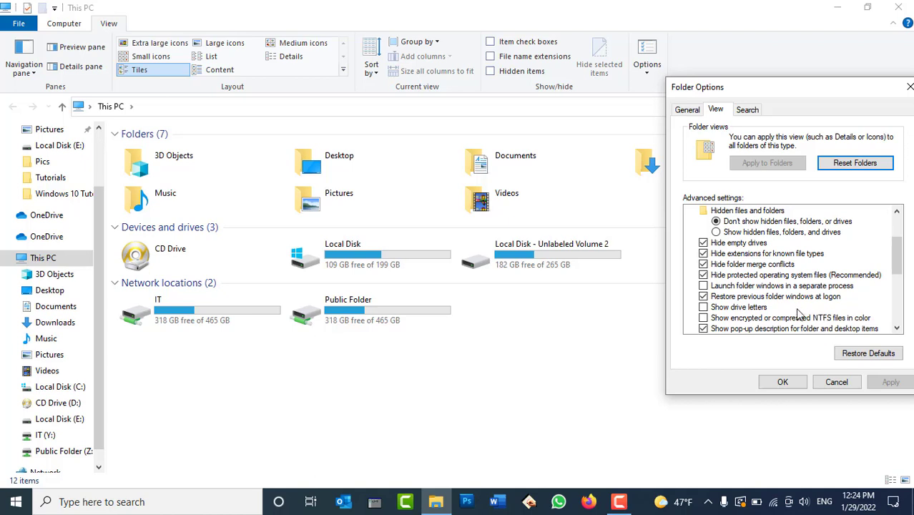
Step: Re-tick Show drive letters, apply it, and cancel out of Folder Options
left_click(740, 308)
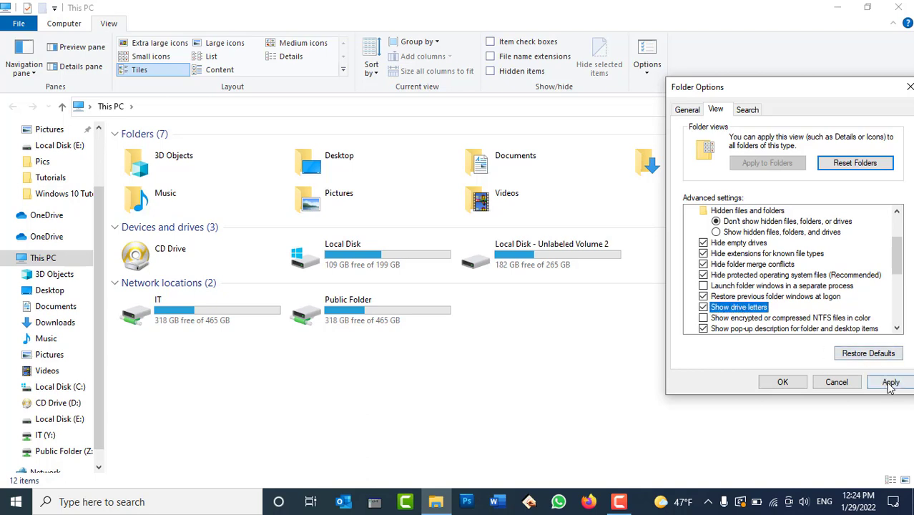
left_click(890, 382)
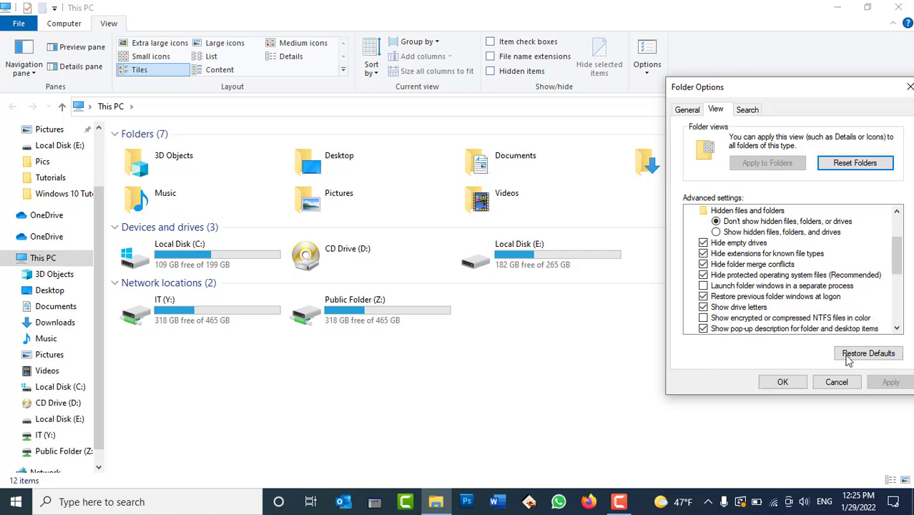
left_click(836, 382)
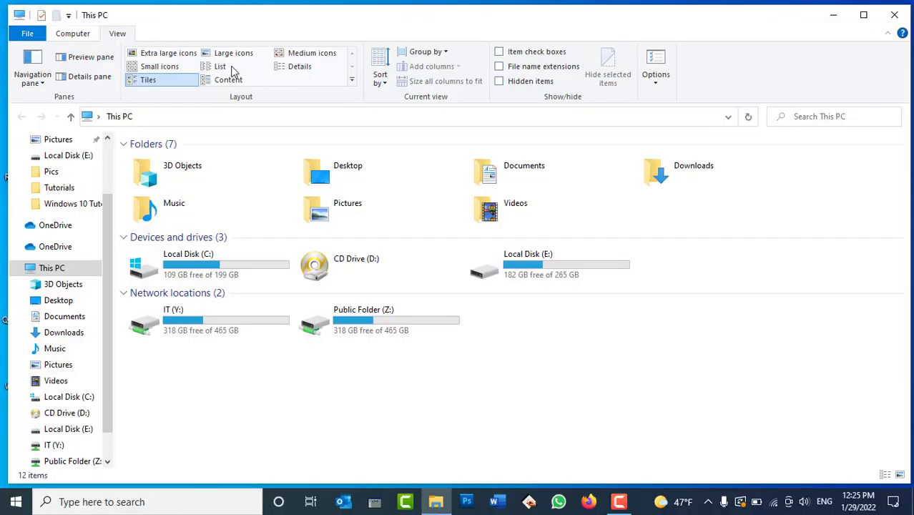
Step: Open Local Disk (E:), maximize the window, and select the Tazkira Form folder
left_click(583, 268)
double_click(584, 267)
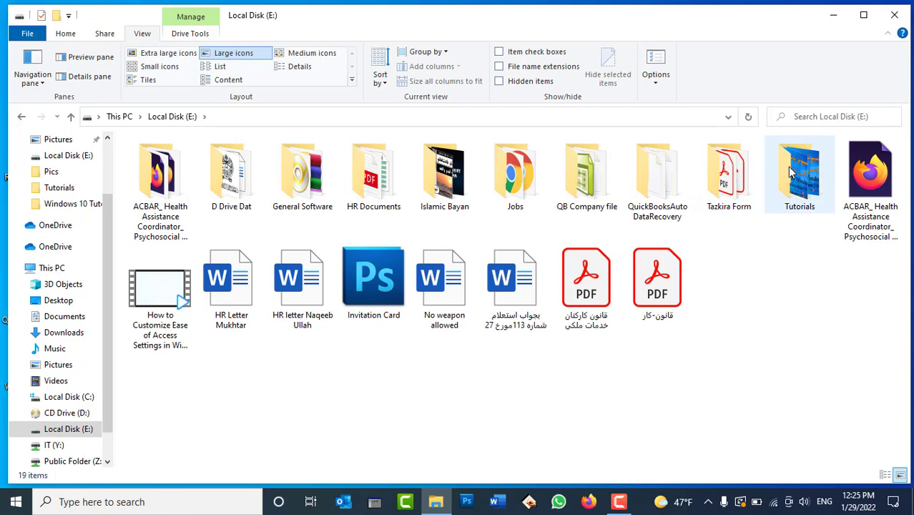
double_click(787, 167)
left_click(19, 116)
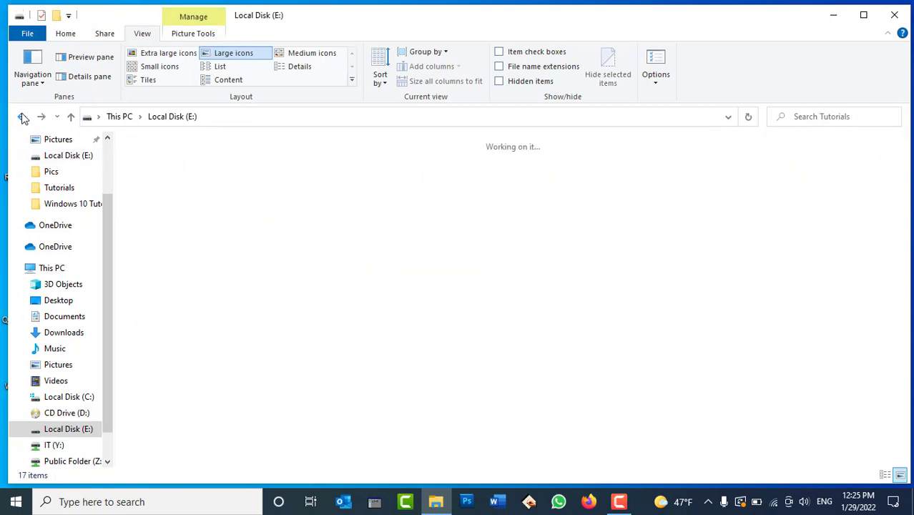
double_click(422, 24)
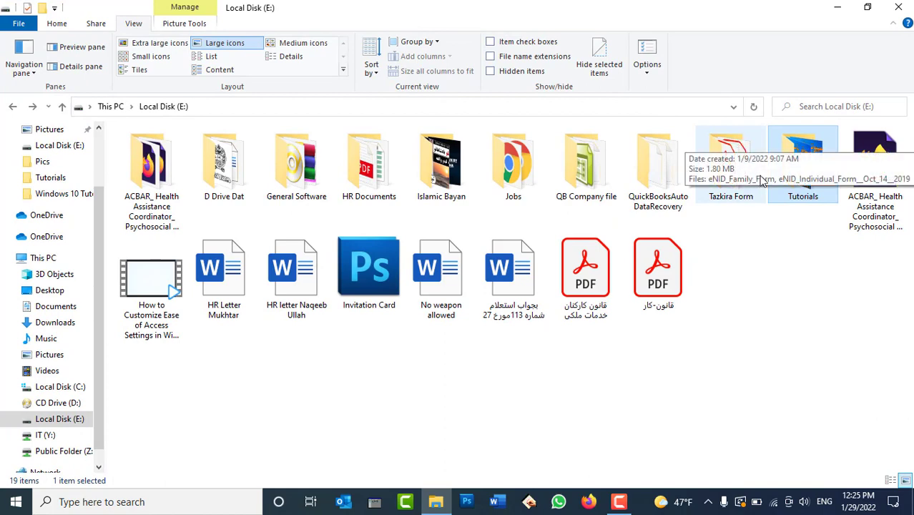
left_click(731, 163)
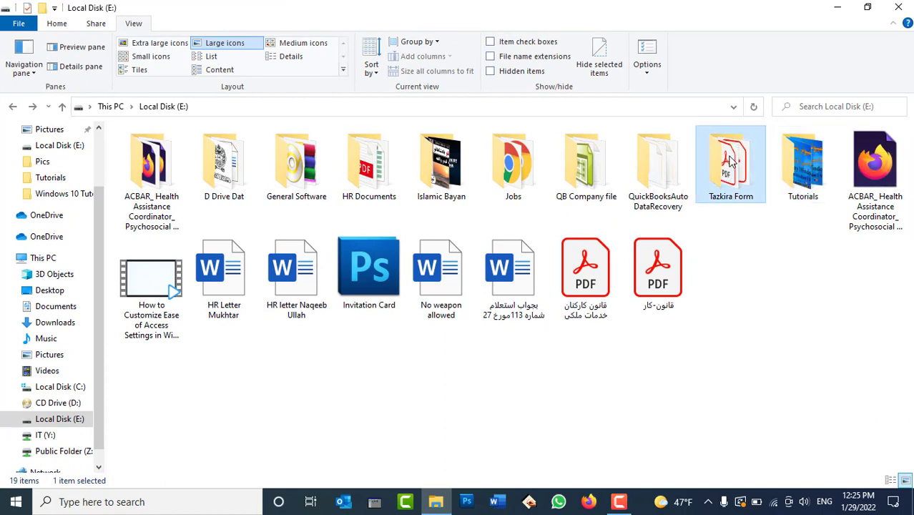
Step: Open Tazkira Form's Properties and go into its Advanced Attributes dialog
right_click(729, 162)
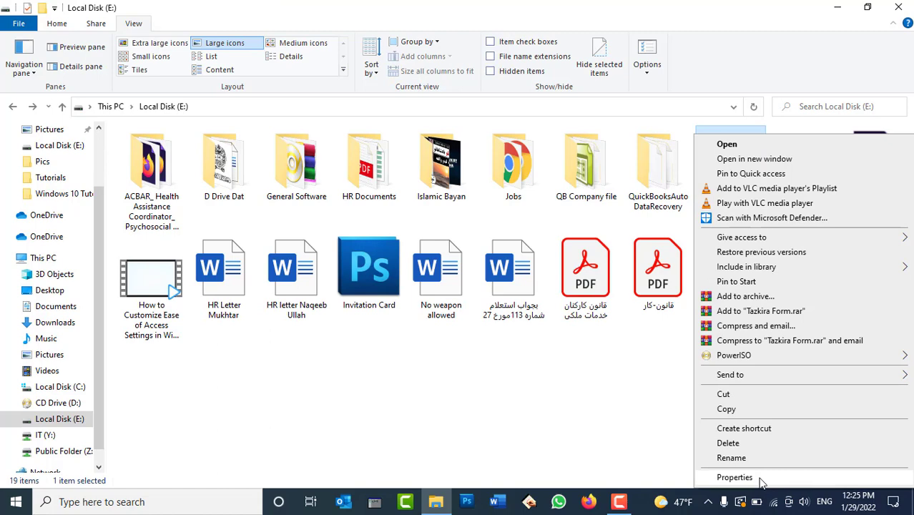
left_click(743, 478)
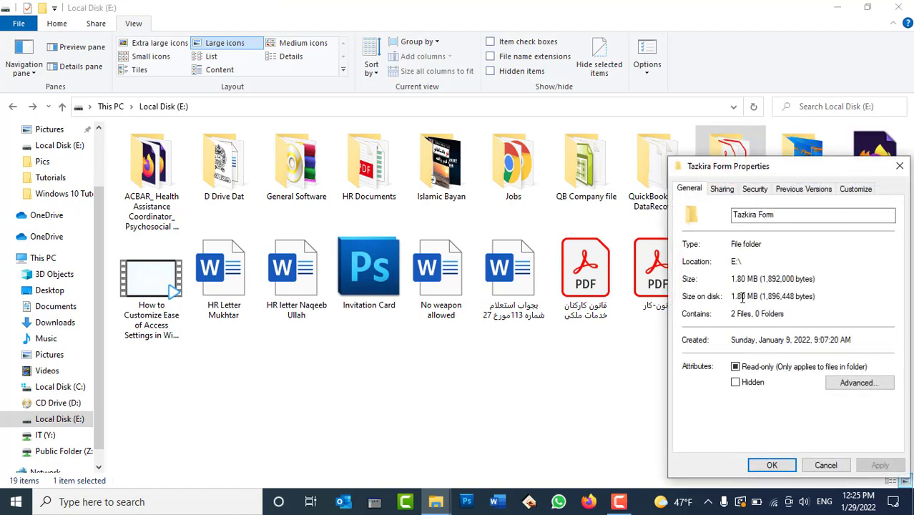
left_click(820, 465)
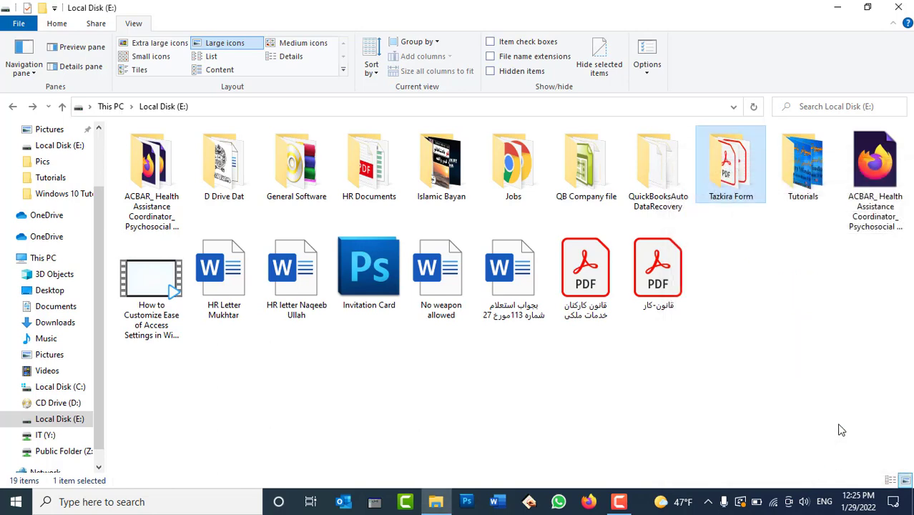
right_click(741, 198)
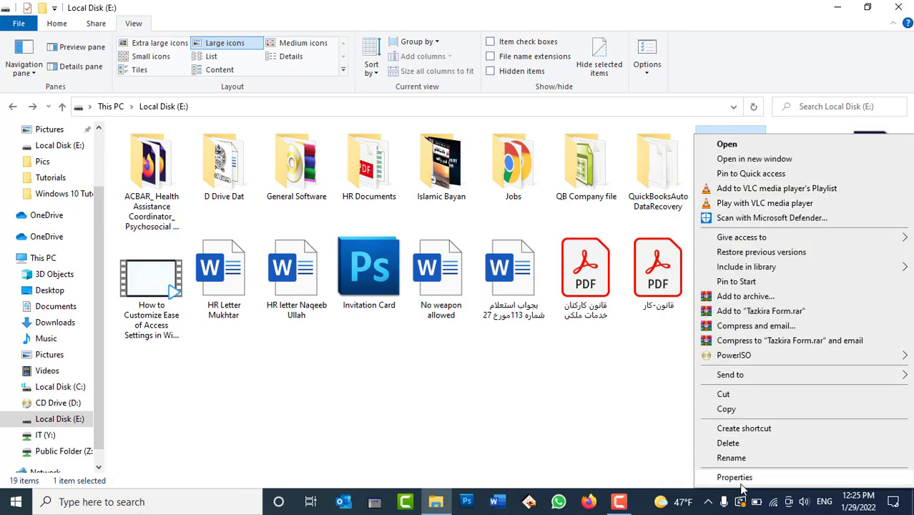
left_click(725, 476)
left_click_drag(742, 177, 427, 116)
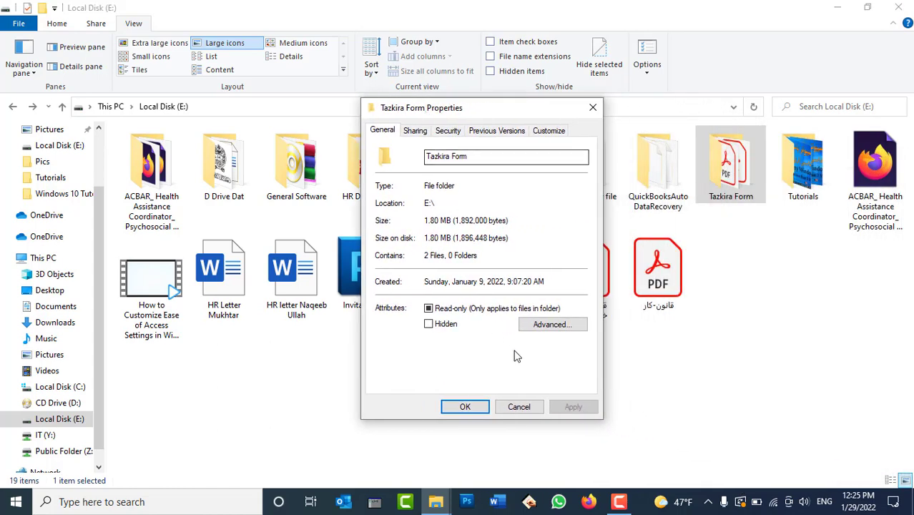
left_click(550, 325)
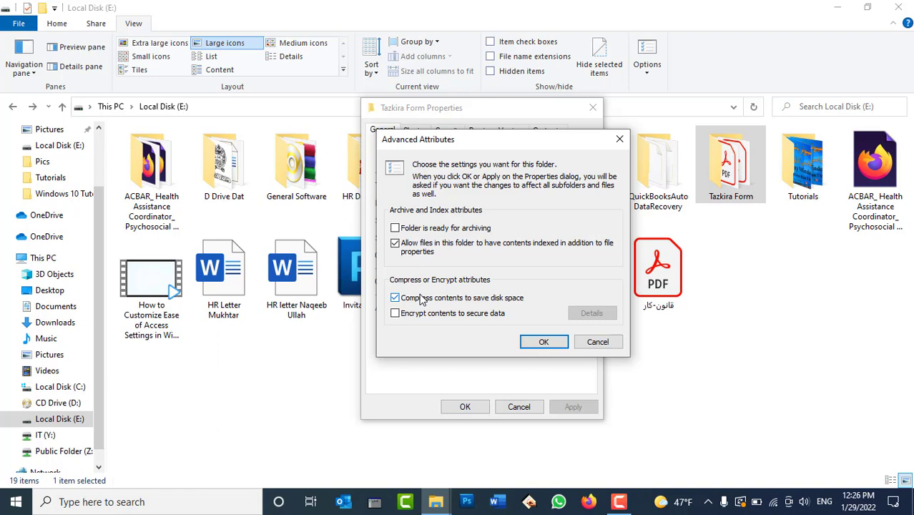
Step: Apply compression to Tazkira Form, including its subfolders and files
left_click(543, 341)
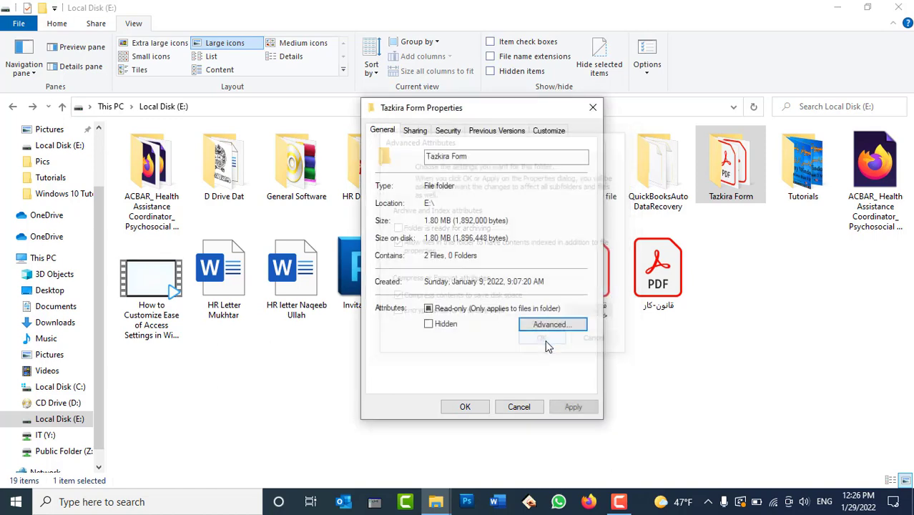
left_click(576, 406)
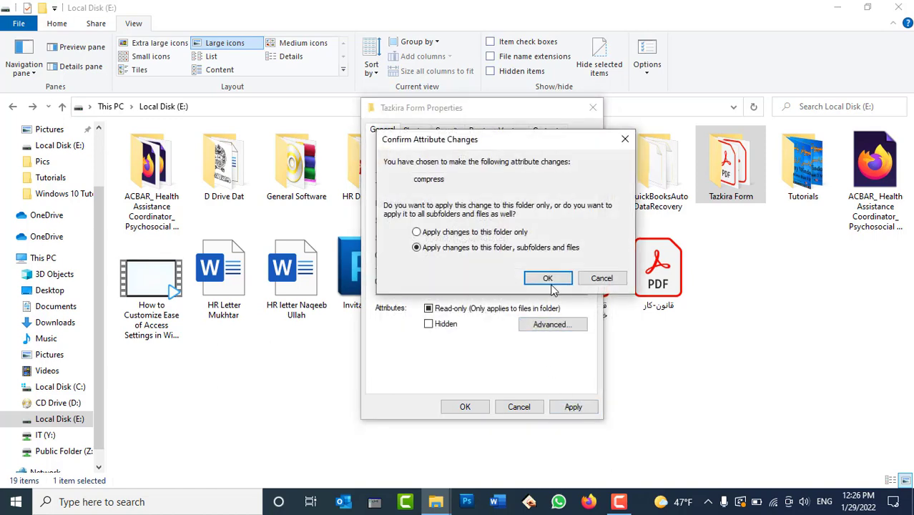
left_click(549, 278)
left_click(465, 406)
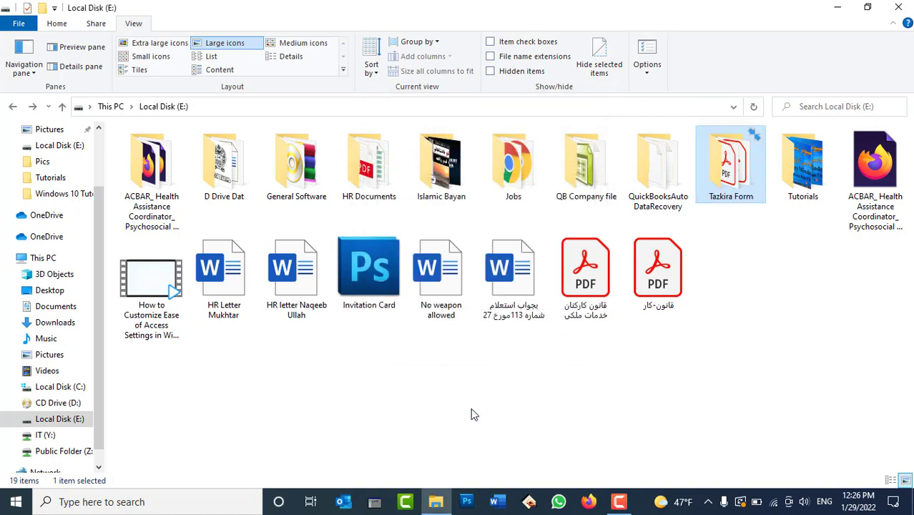
Step: Refresh the view and check Tazkira Form's size on disk is now 1.57 MB
right_click(772, 297)
left_click(794, 350)
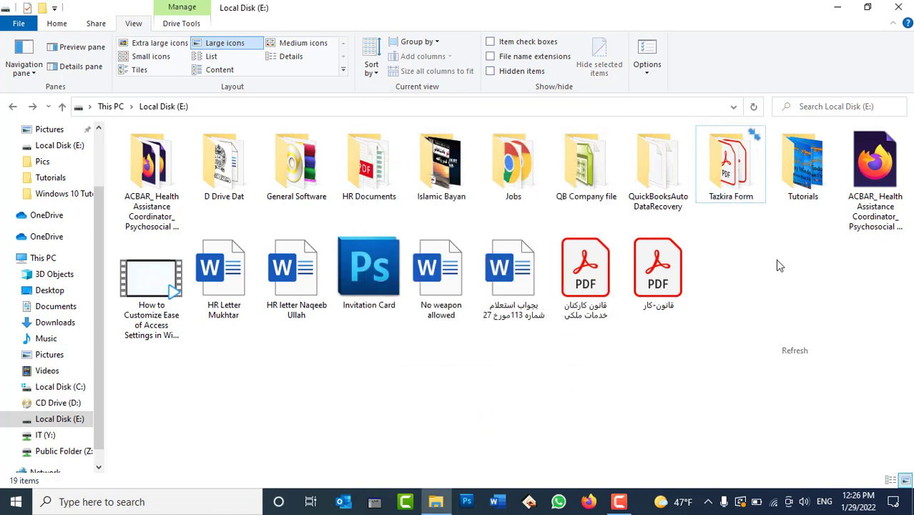
right_click(737, 164)
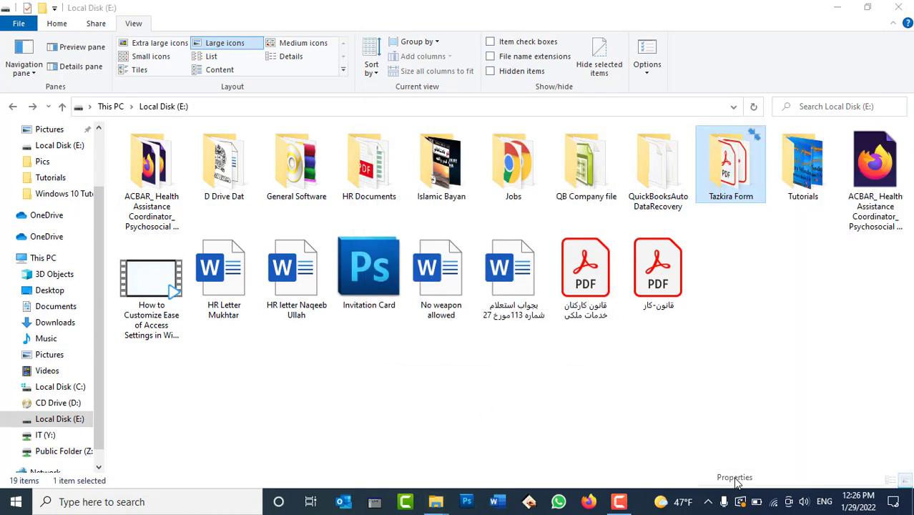
left_click(735, 477)
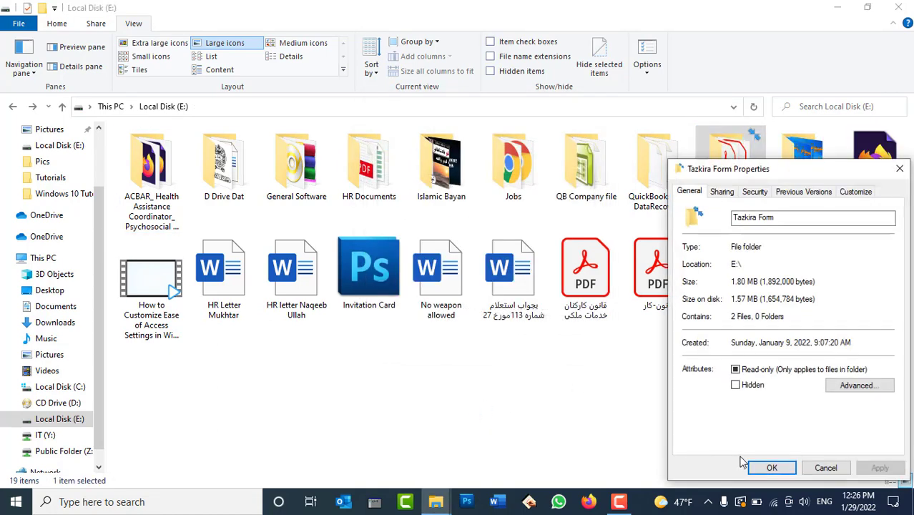
left_click(743, 285)
double_click(742, 299)
left_click(743, 299)
double_click(743, 299)
left_click(825, 467)
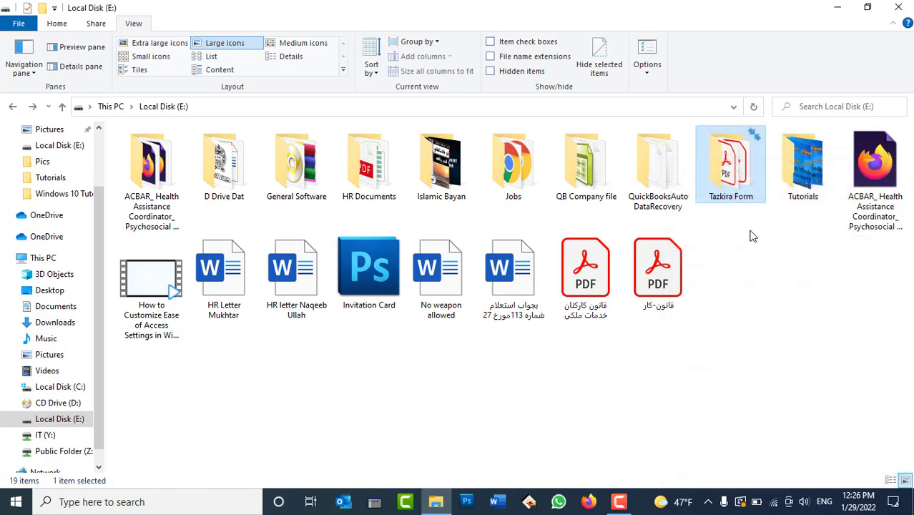
right_click(744, 214)
Step: Uncompress Tazkira Form and its contents through Properties' advanced attributes
left_click(743, 477)
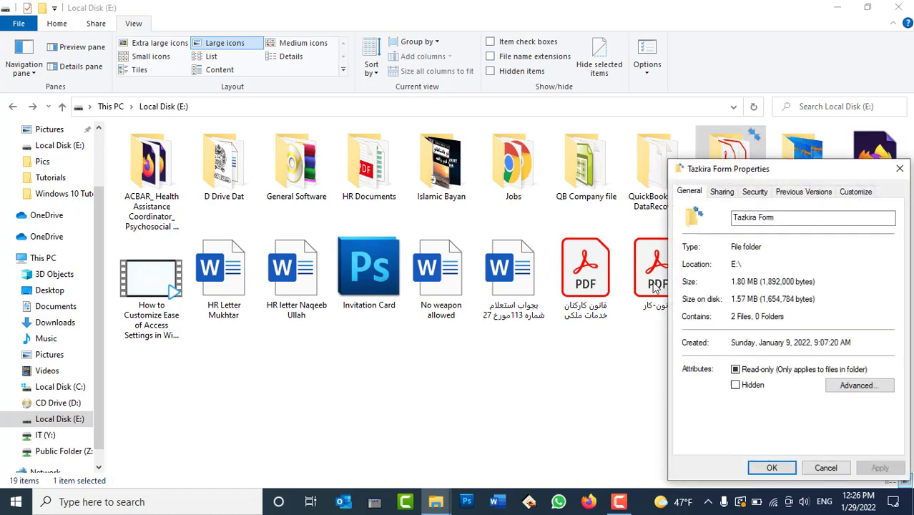
left_click(849, 384)
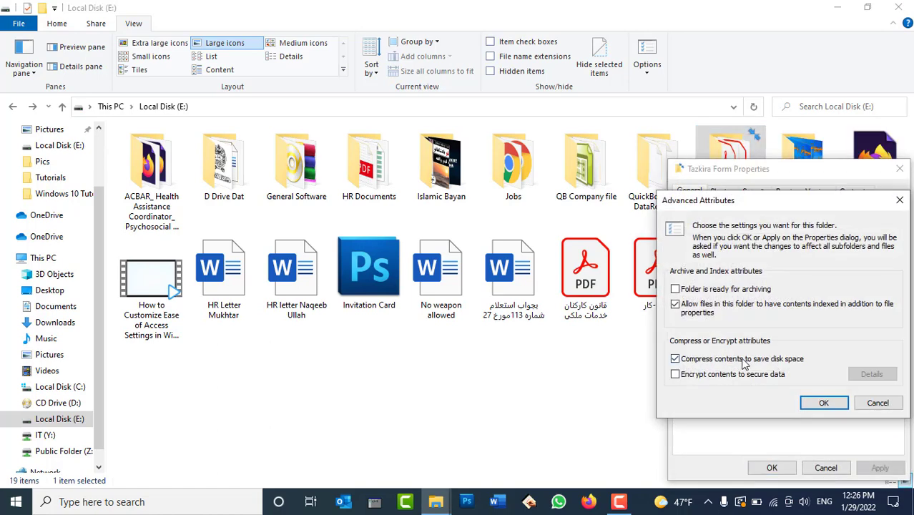
left_click(825, 404)
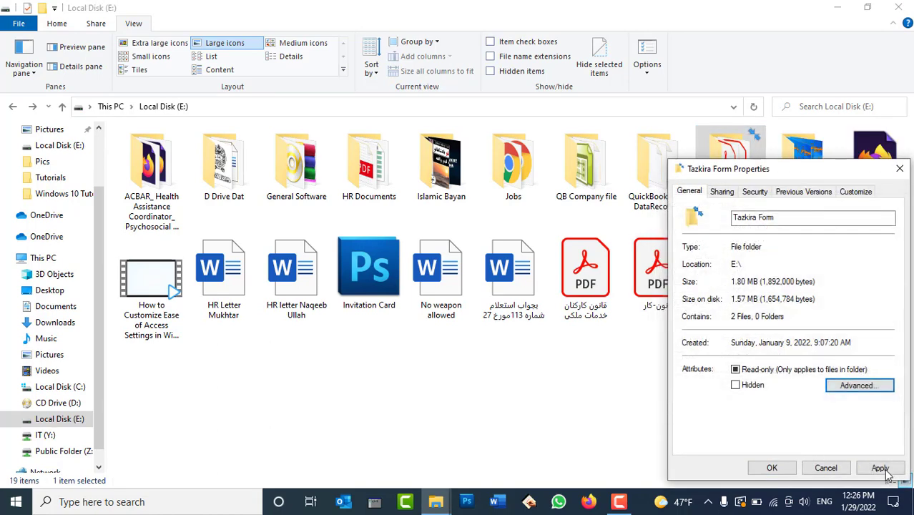
left_click(880, 468)
left_click(821, 340)
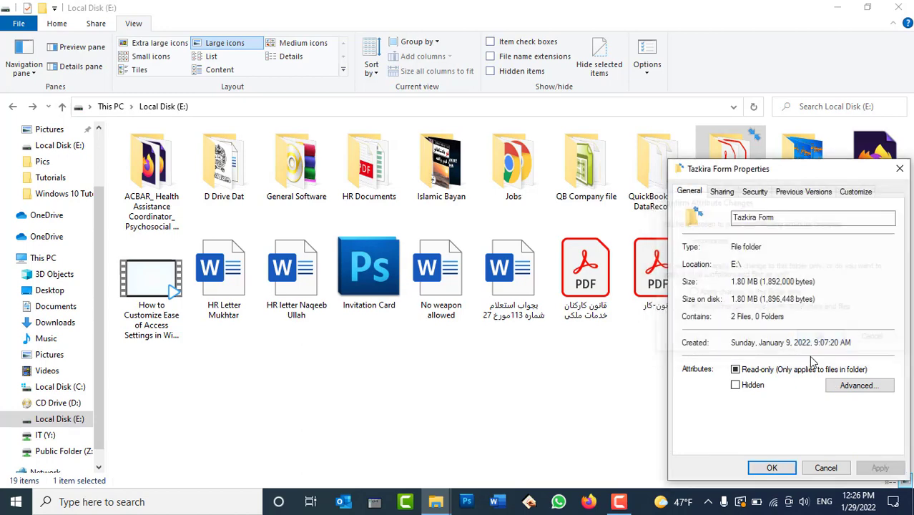
left_click(771, 467)
Step: Tick Compress contents again and apply it to Tazkira Form's subfolders and files
right_click(735, 196)
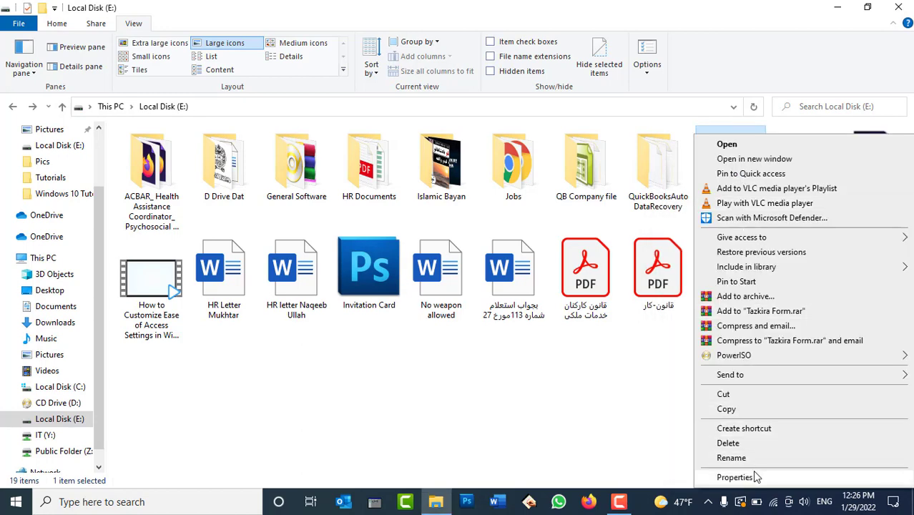
left_click(756, 474)
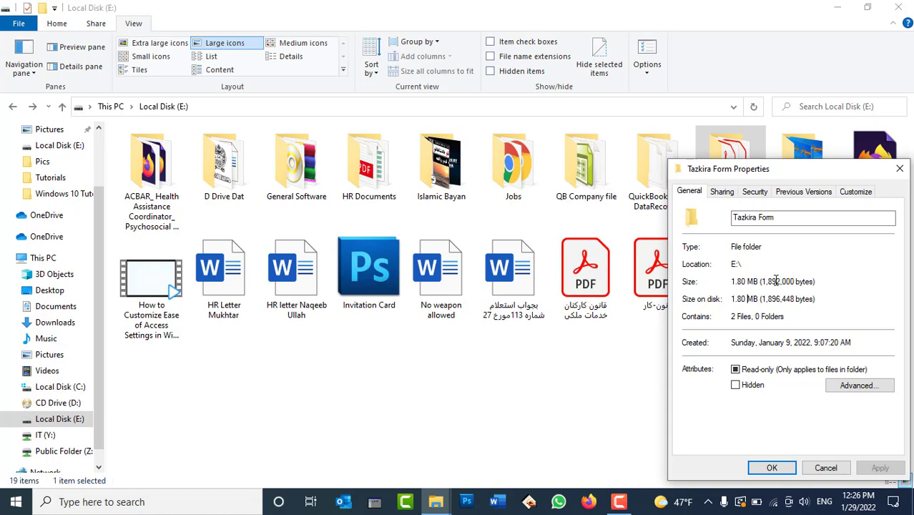
left_click(859, 385)
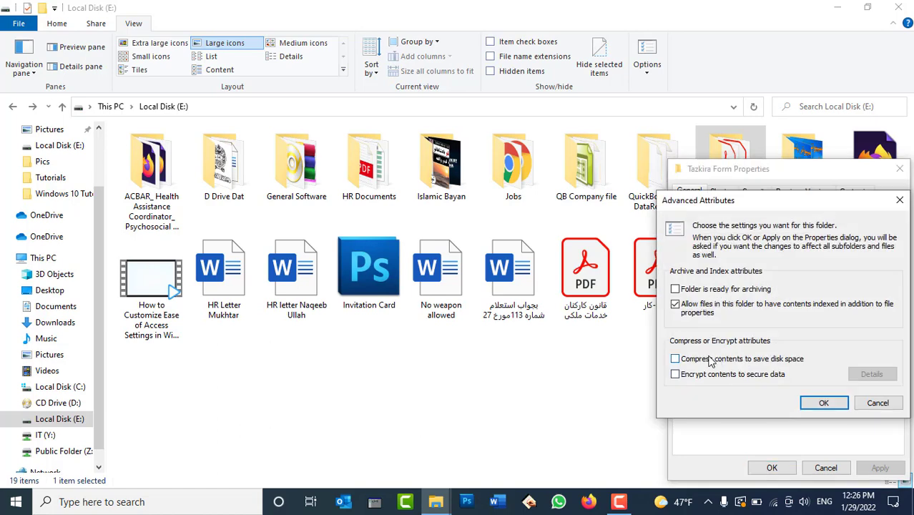
left_click(709, 359)
left_click(822, 402)
left_click(879, 468)
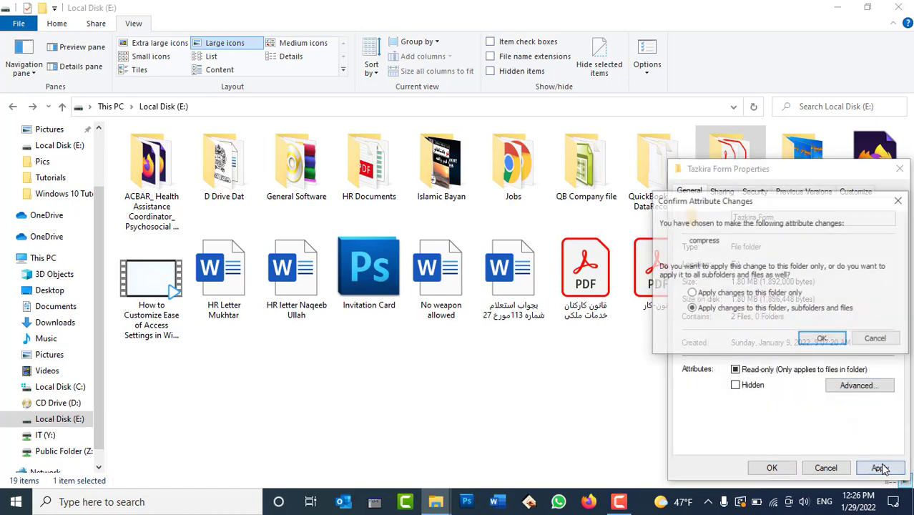
left_click(827, 361)
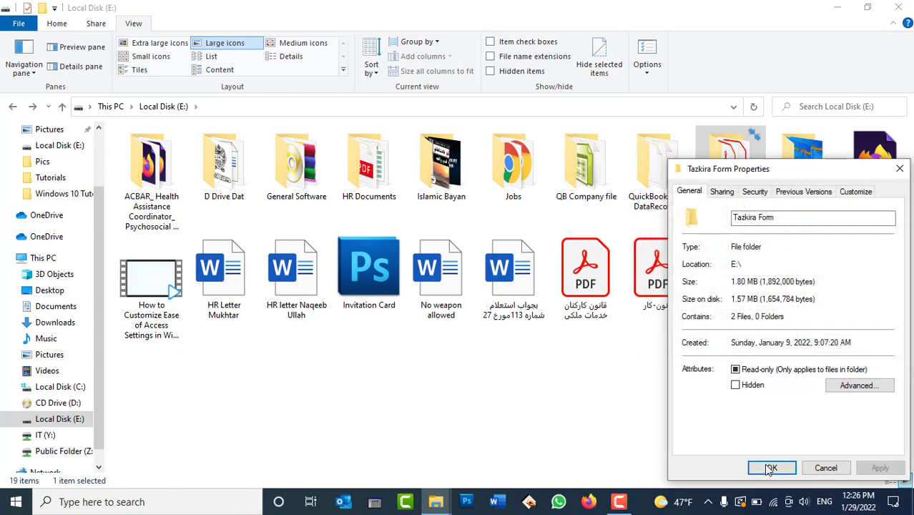
left_click(770, 468)
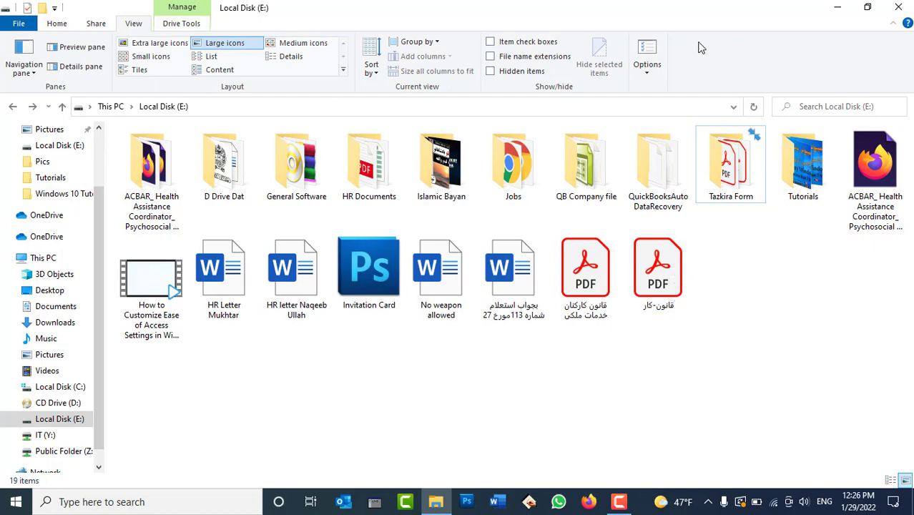
Step: Turn on 'Show encrypted or compressed NTFS files in color' in Folder Options and apply it
left_click(647, 51)
left_click_drag(170, 146, 193, 93)
left_click(91, 113)
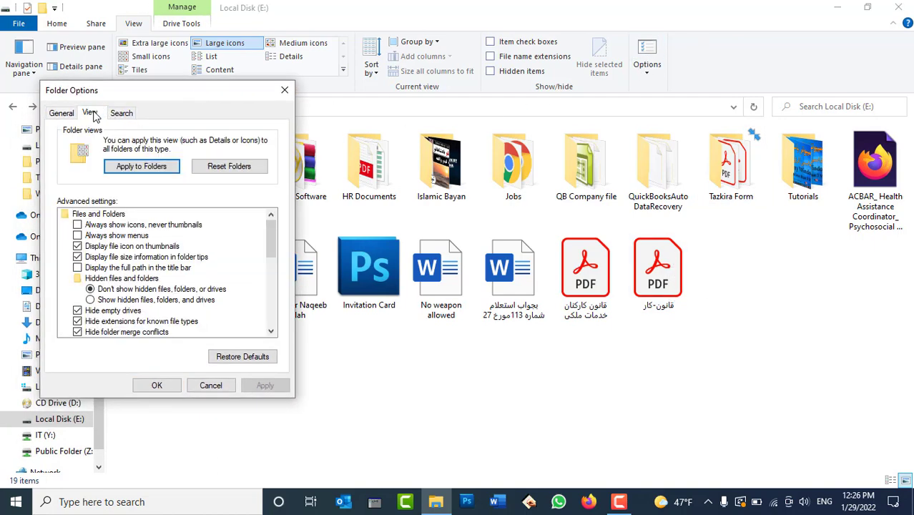
left_click(271, 331)
left_click(271, 331)
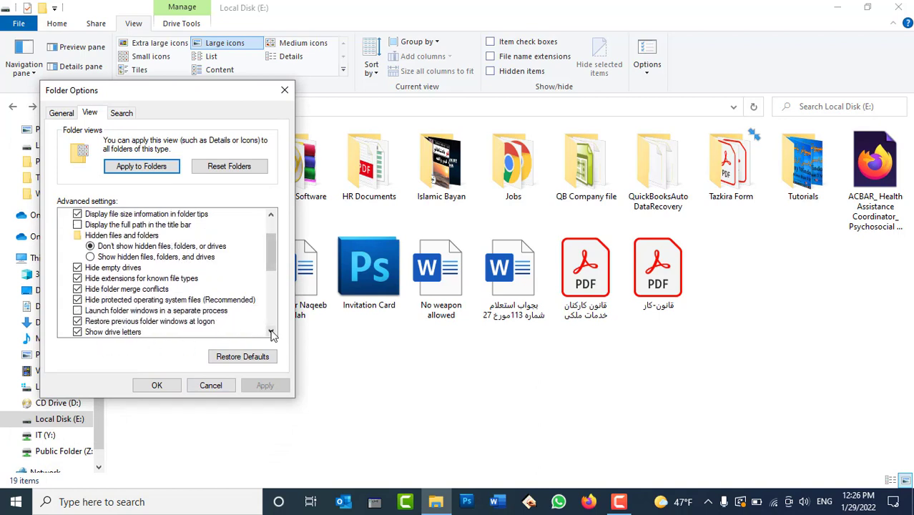
left_click(271, 331)
left_click(271, 331)
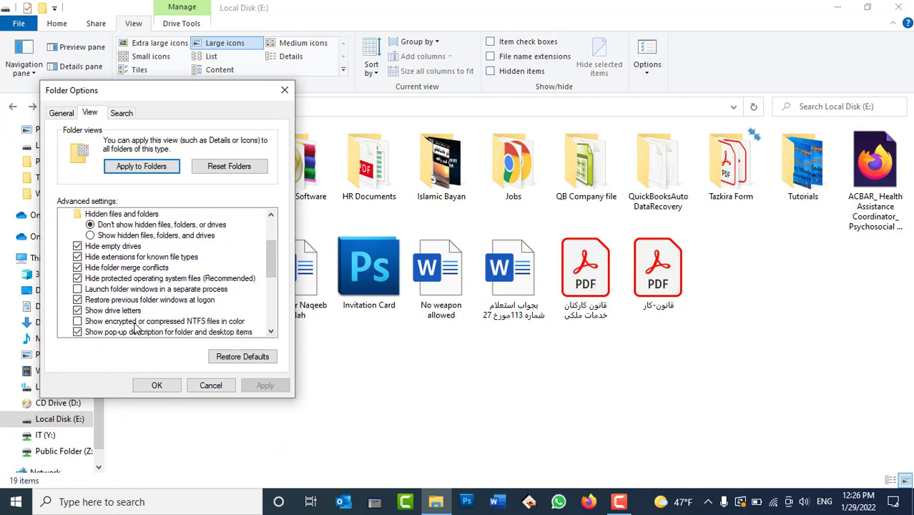
left_click(213, 323)
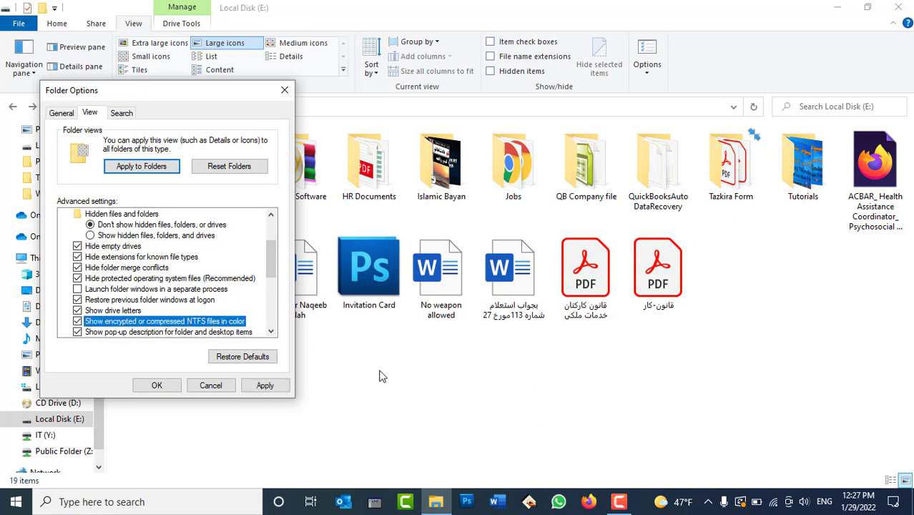
left_click(267, 386)
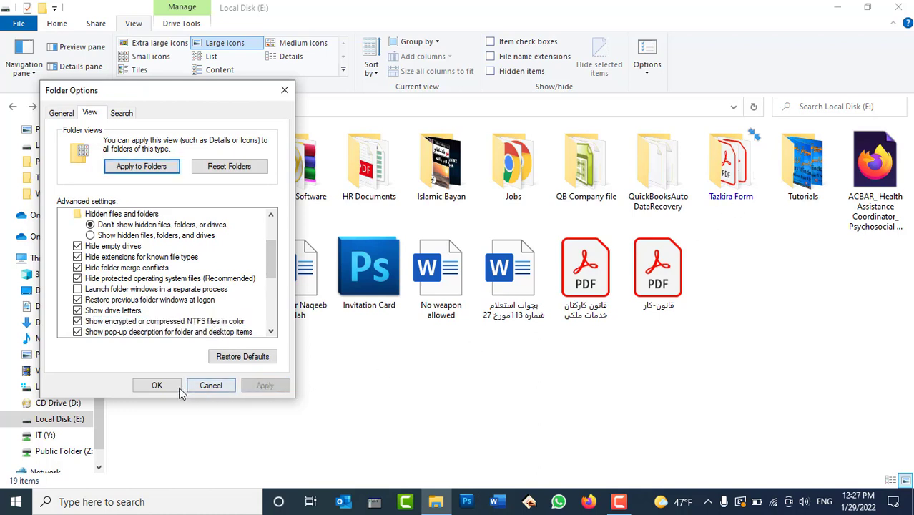
left_click(178, 389)
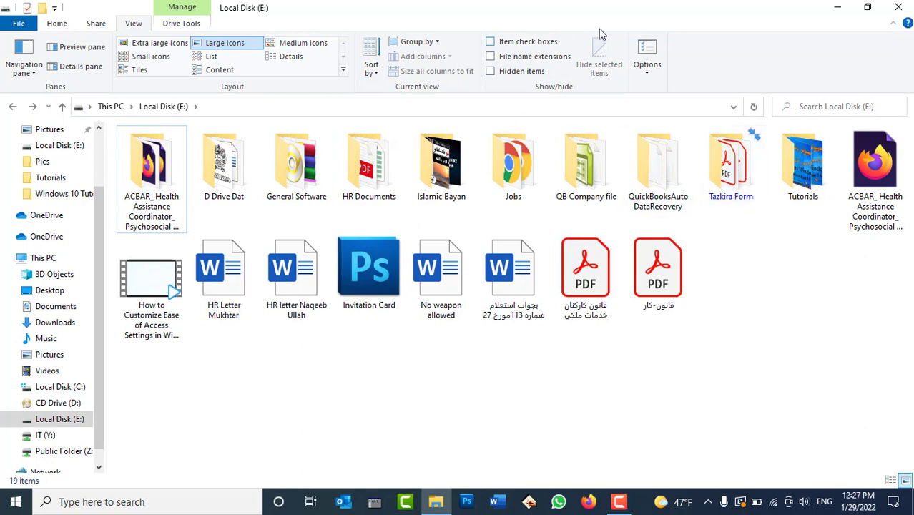
left_click(651, 53)
Step: Untick 'Show encrypted or compressed NTFS files in color', apply, and close Folder Options
left_click(66, 165)
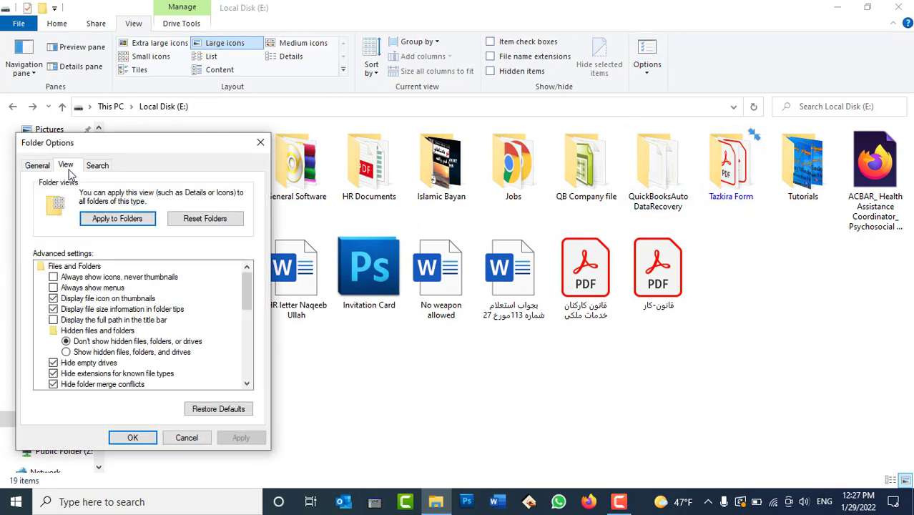
left_click(246, 384)
left_click(246, 384)
left_click(246, 384)
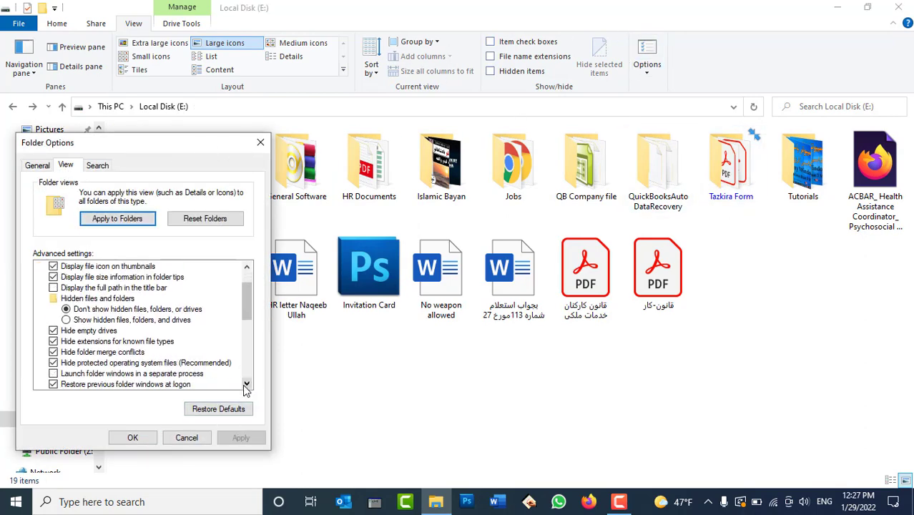
left_click(246, 384)
left_click(246, 384)
left_click(131, 384)
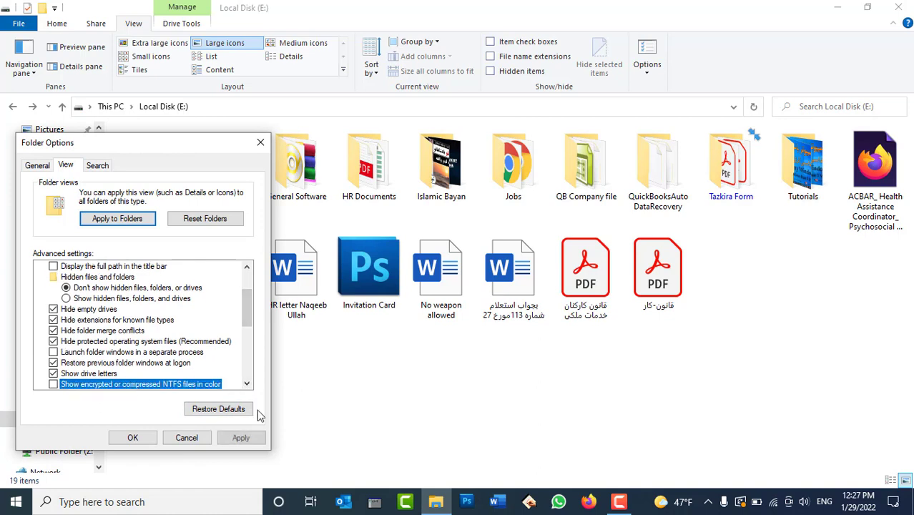
left_click(245, 438)
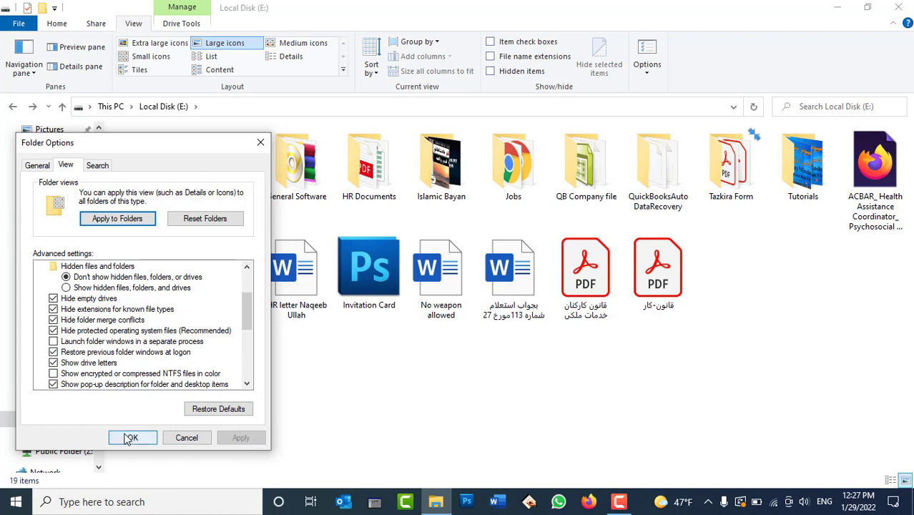
left_click(246, 384)
left_click(246, 385)
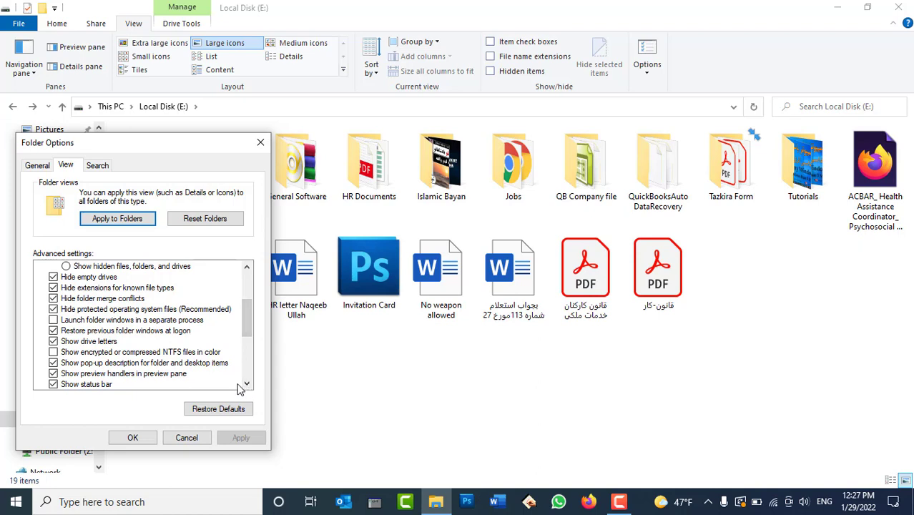
left_click_drag(182, 151, 276, 141)
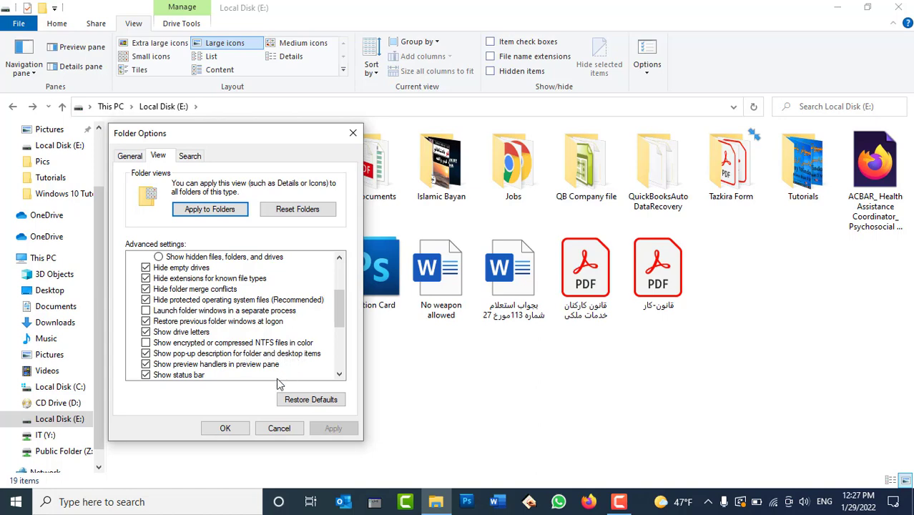
left_click(225, 429)
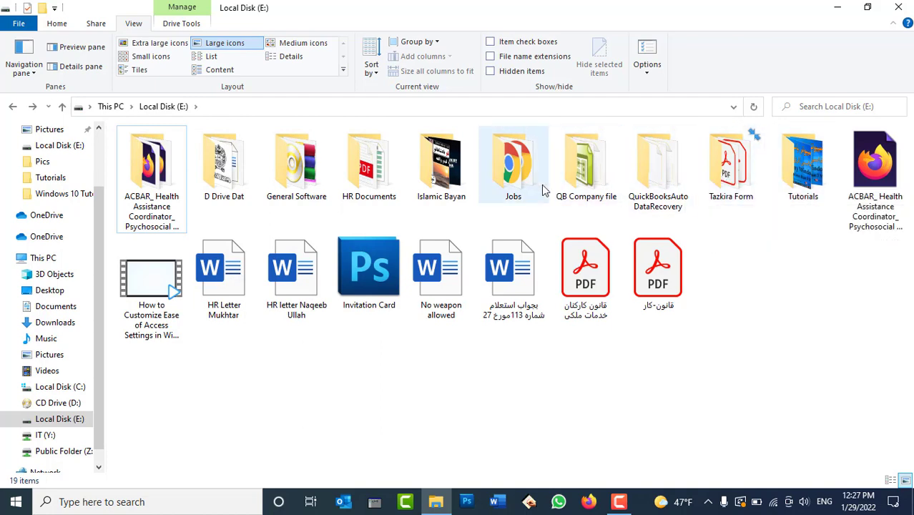
Step: Uncompress the Tazkira Form folder and apply it to all its subfolders and files
right_click(717, 171)
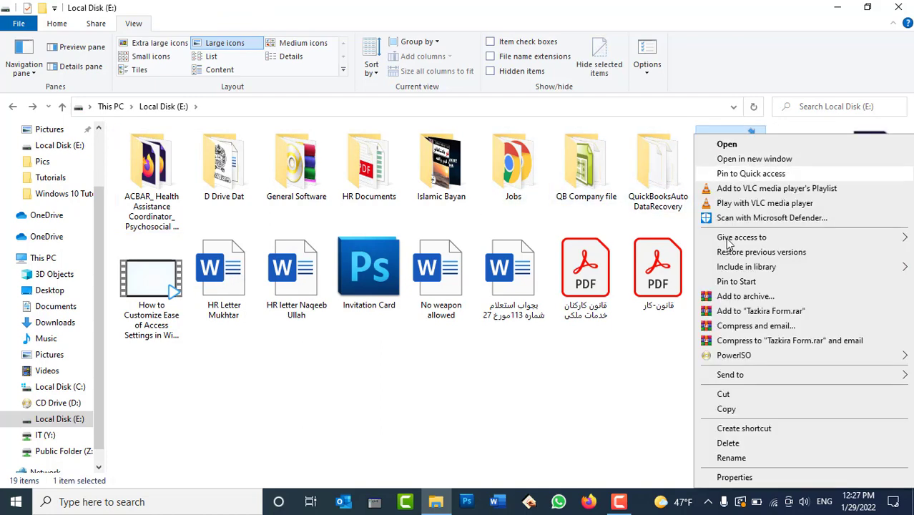
left_click(734, 476)
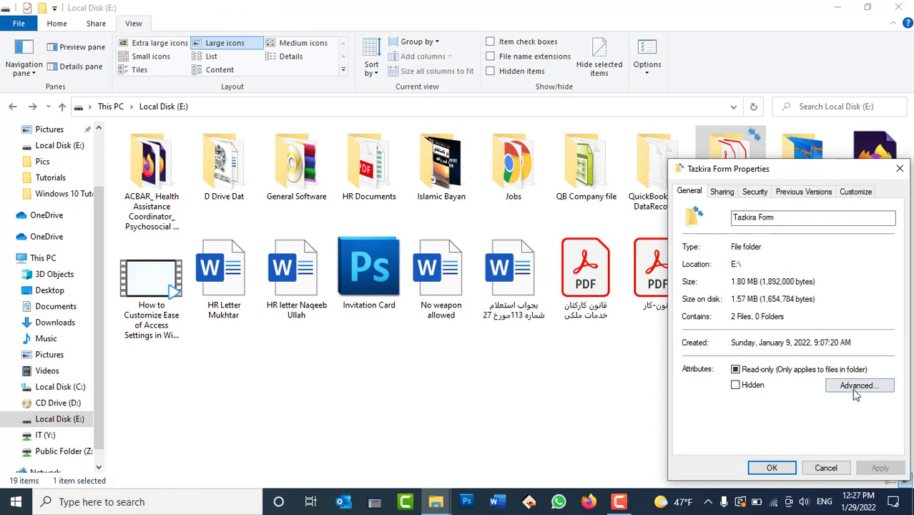
left_click(853, 388)
left_click(702, 363)
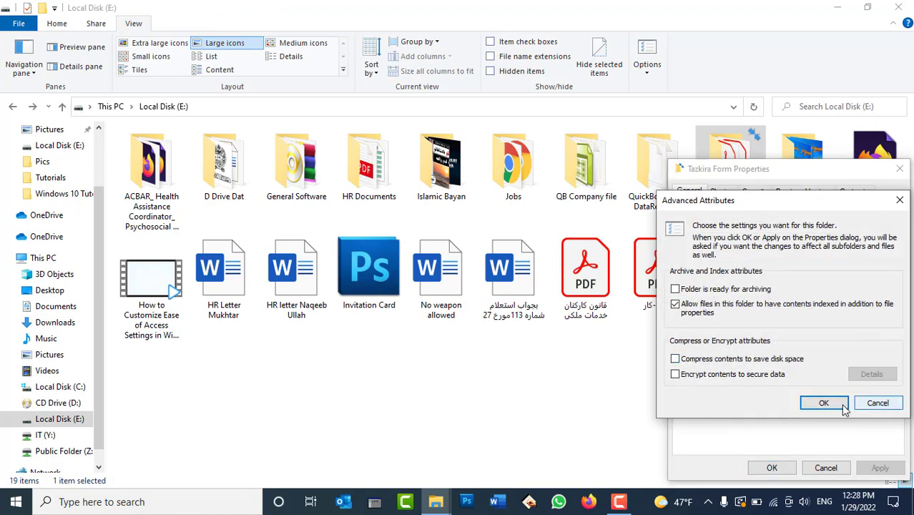
left_click(833, 402)
left_click(878, 469)
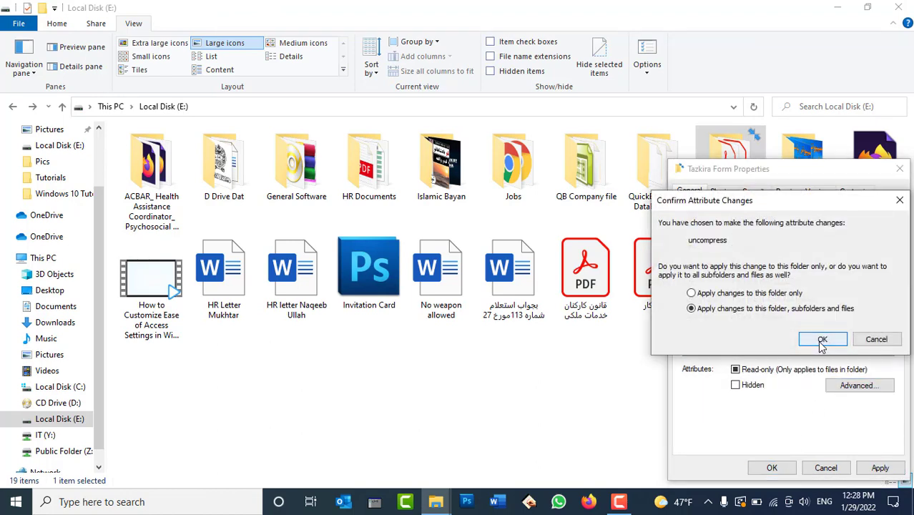
left_click(818, 341)
left_click(771, 468)
Step: Copy the Tazkira Form folder, ready to paste on the desktop
right_click(695, 137)
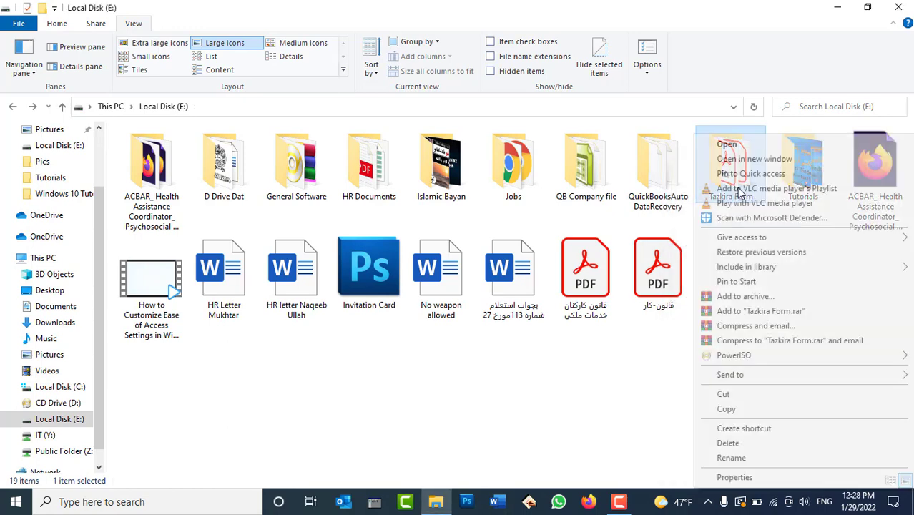
left_click(726, 409)
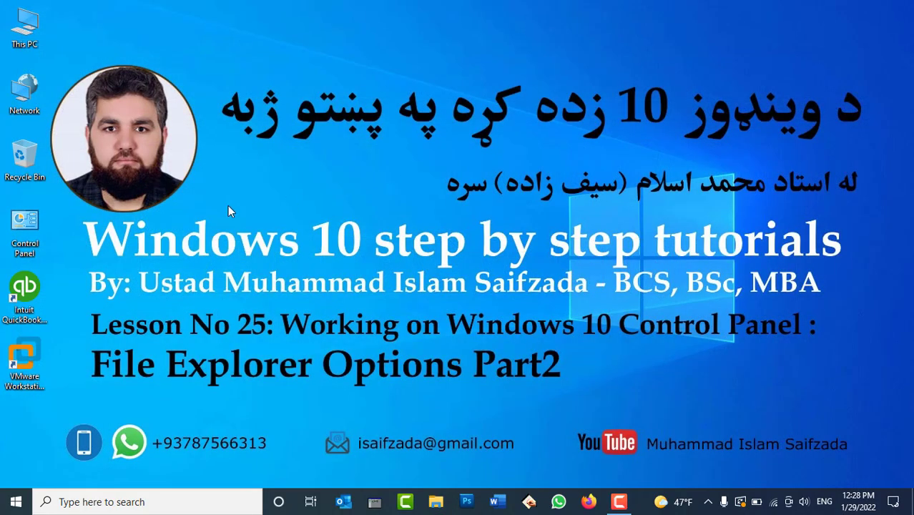
right_click(229, 207)
Step: Paste the Tazkira Form folder onto the desktop, place it at the top, and refresh
left_click(259, 263)
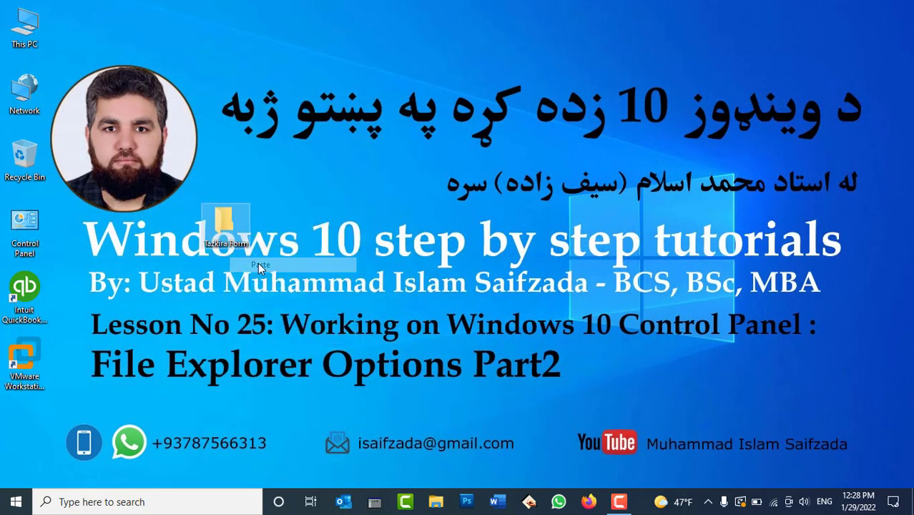
left_click_drag(229, 219, 328, 28)
right_click(409, 149)
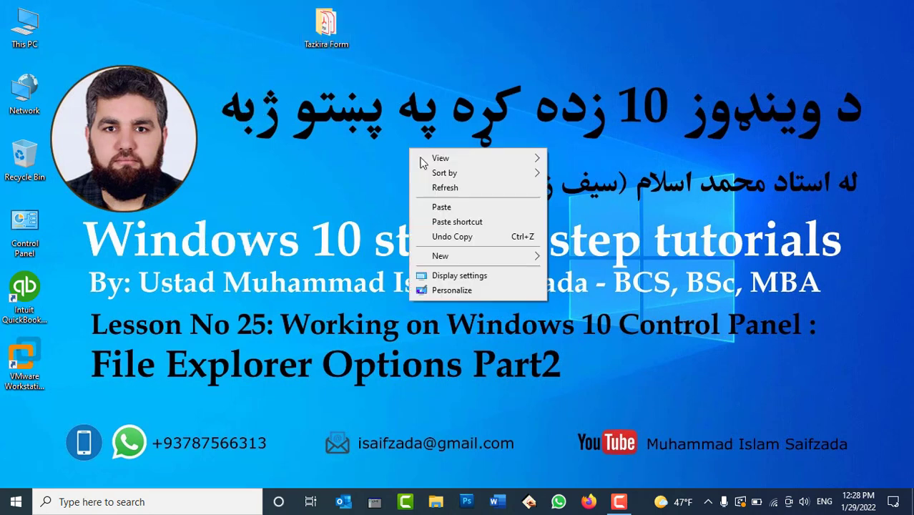
left_click(439, 193)
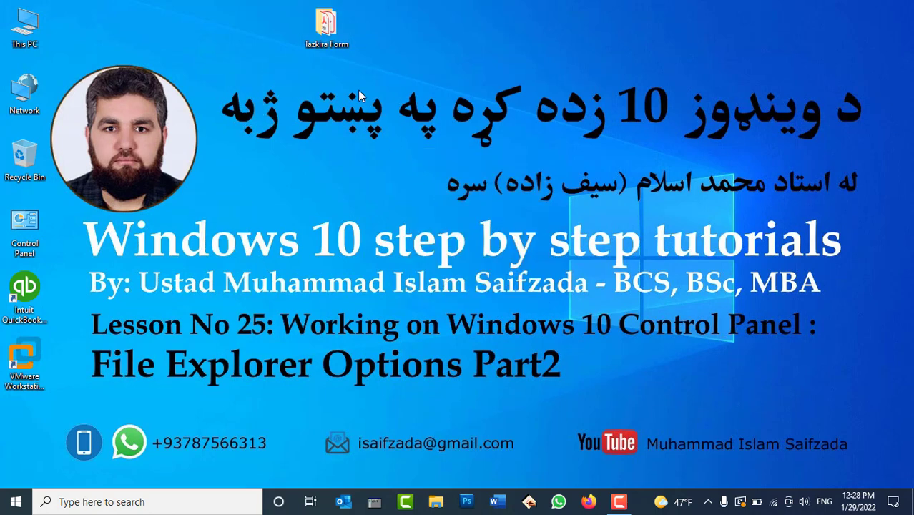
mouse_move(330, 42)
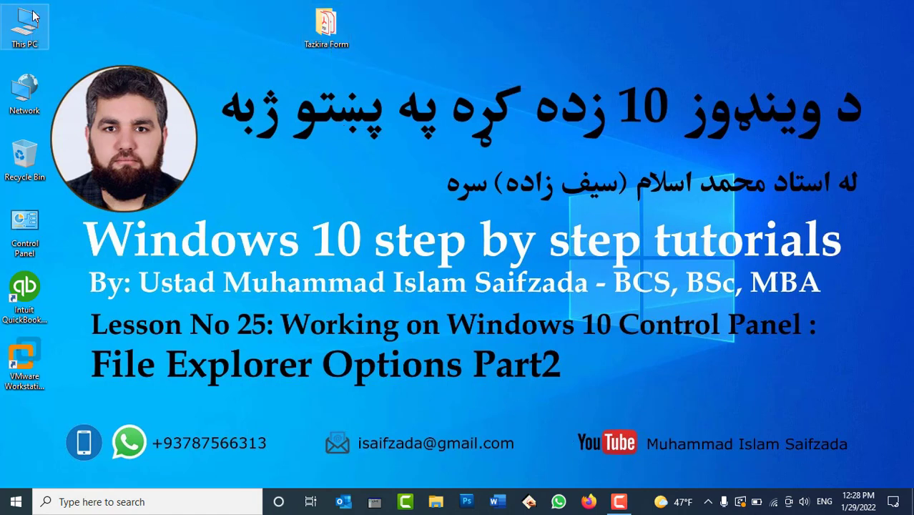
Step: Disable 'Show pop-up description for folder and desktop items' in File Explorer Options, then refresh the desktop
double_click(23, 245)
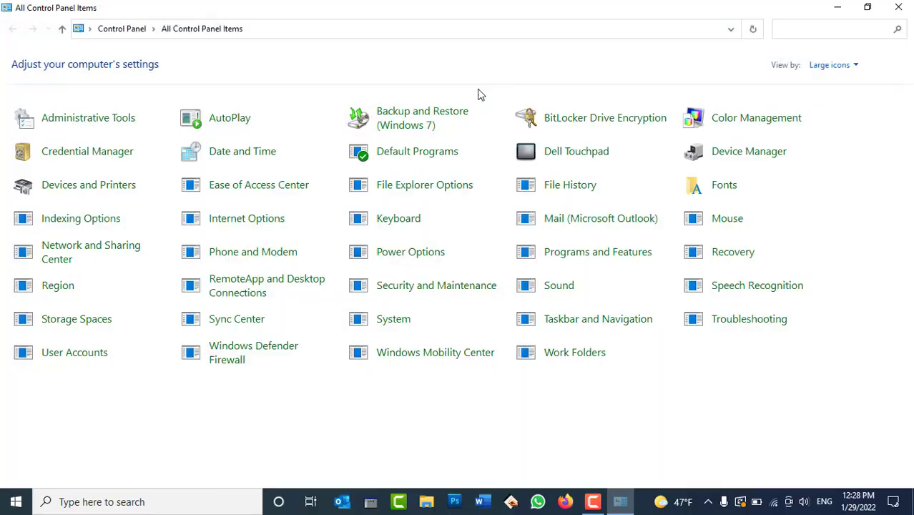
left_click(405, 188)
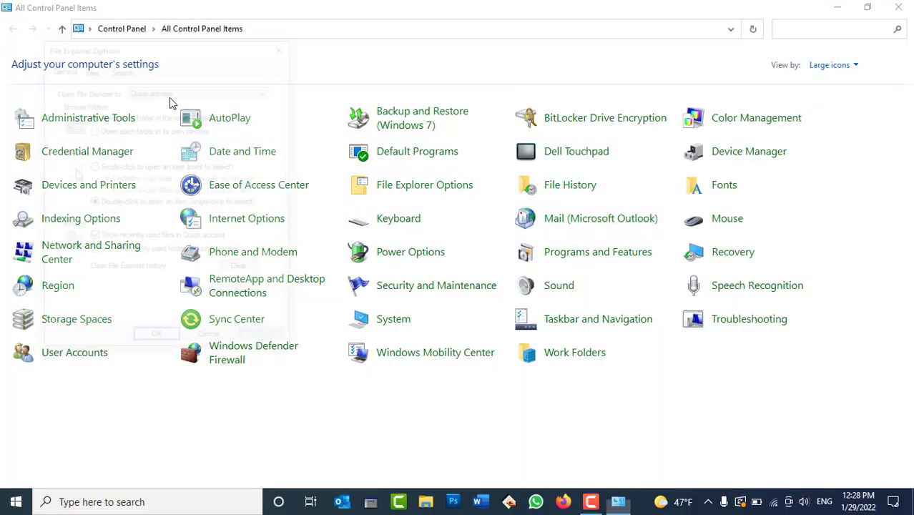
left_click(89, 67)
scroll(194, 286, "down", 3)
scroll(195, 289, "down", 1)
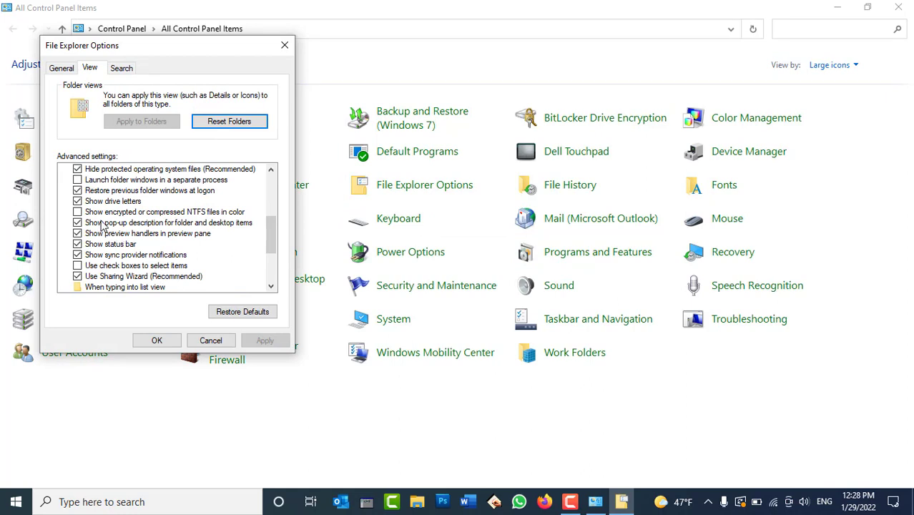
left_click(172, 224)
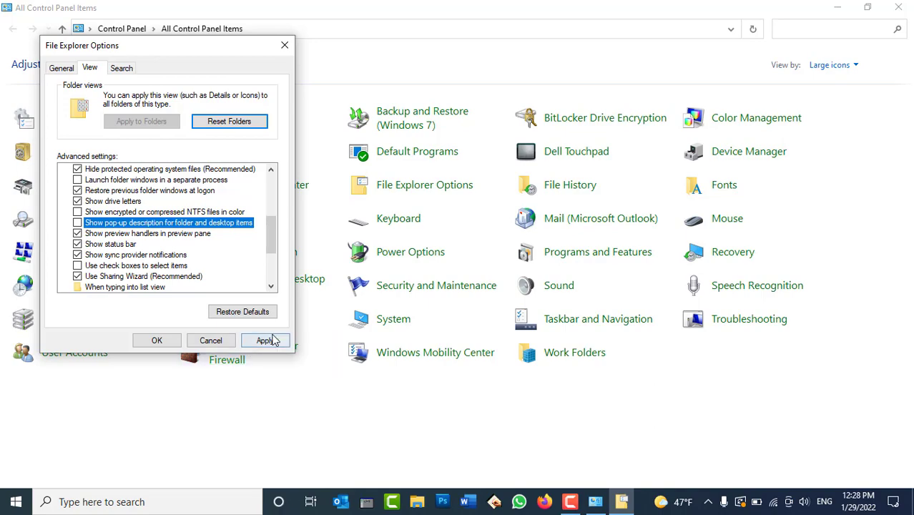
left_click(264, 340)
left_click(159, 342)
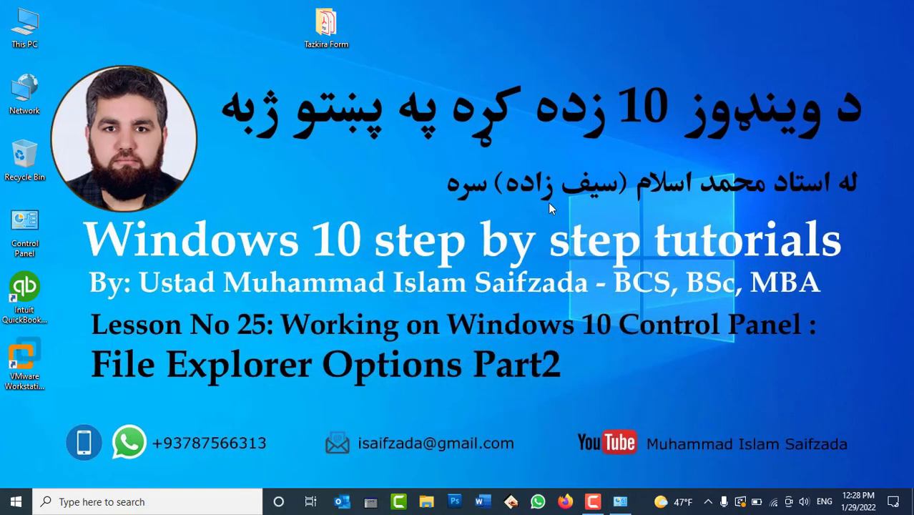
right_click(549, 208)
left_click(577, 242)
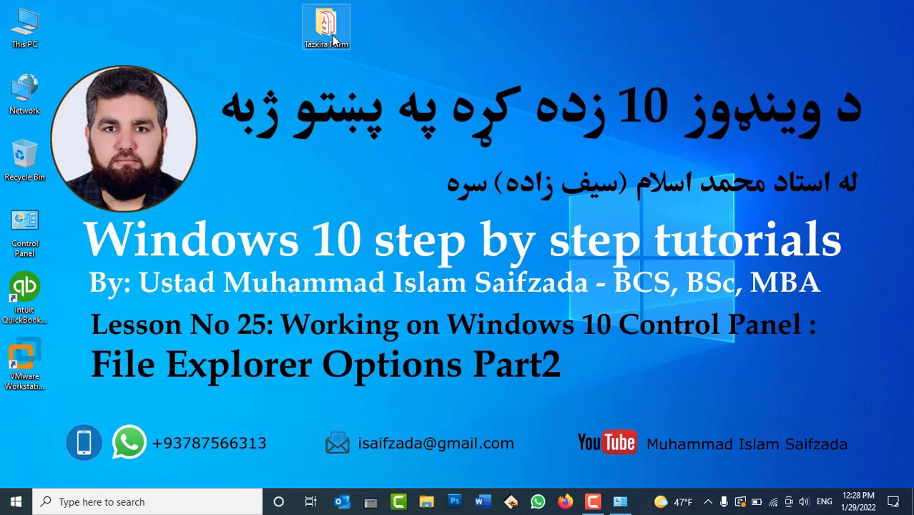
Step: Re-enable 'Show pop-up description for folder and desktop items', apply it, and close Control Panel
left_click(619, 501)
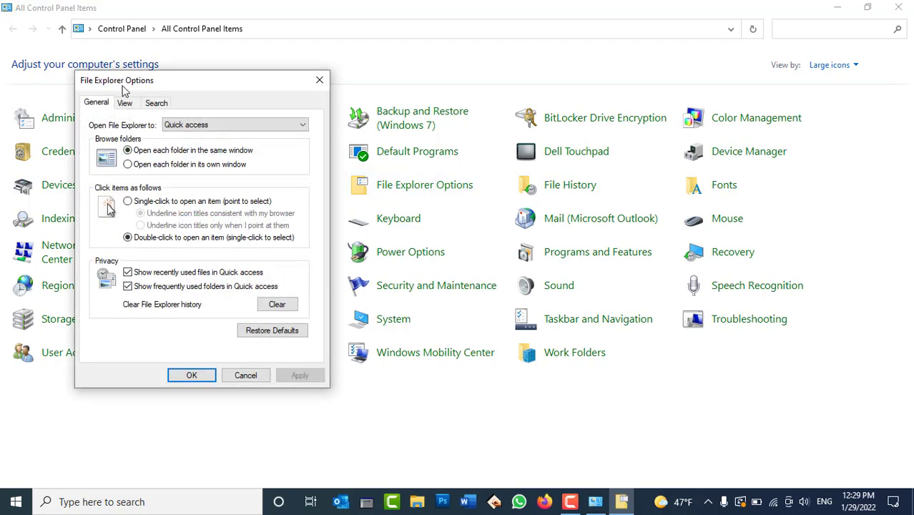
left_click(125, 102)
scroll(218, 280, "down", 3)
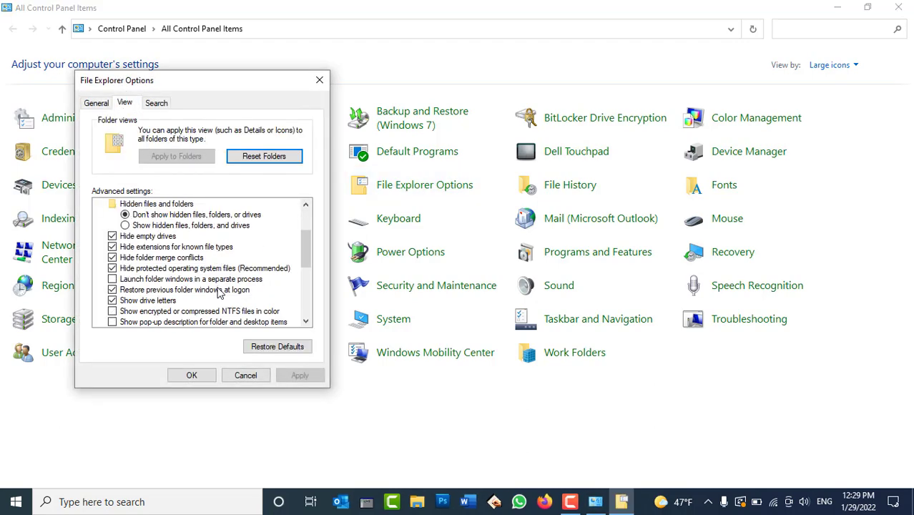
left_click(210, 290)
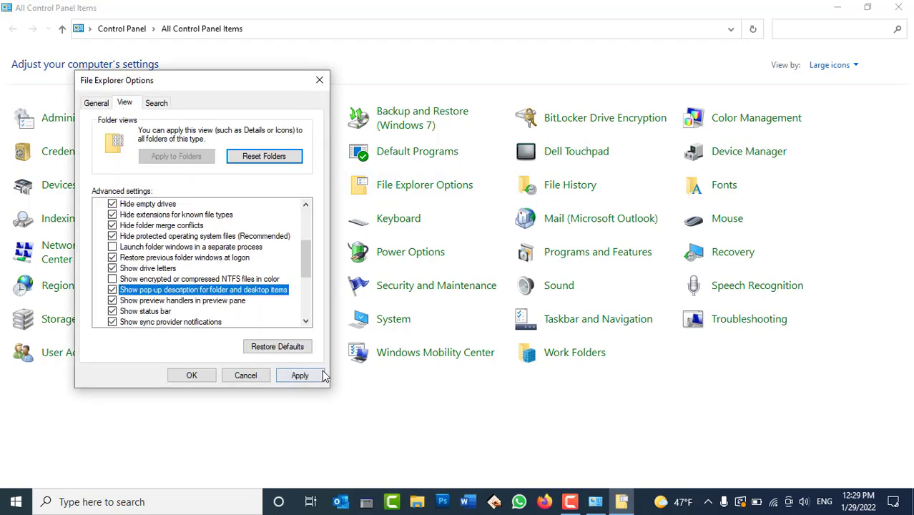
left_click(318, 376)
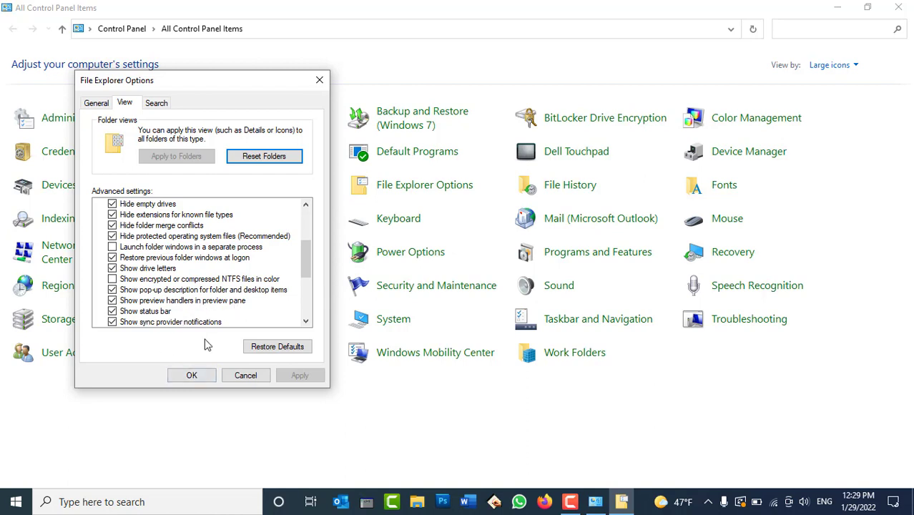
left_click(190, 374)
left_click(909, 6)
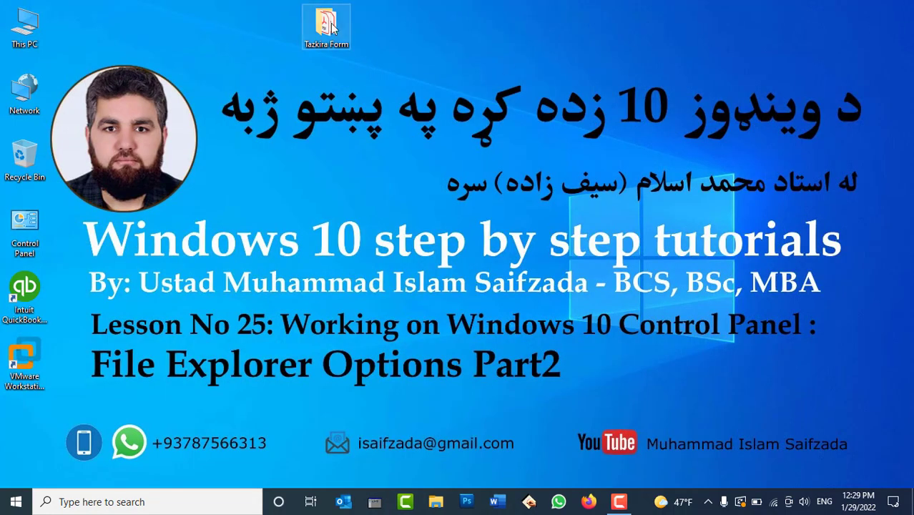
Step: Open Local Disk (E:) via This PC and select the HR letter, No weapon allowed and Arabic-named files
double_click(24, 27)
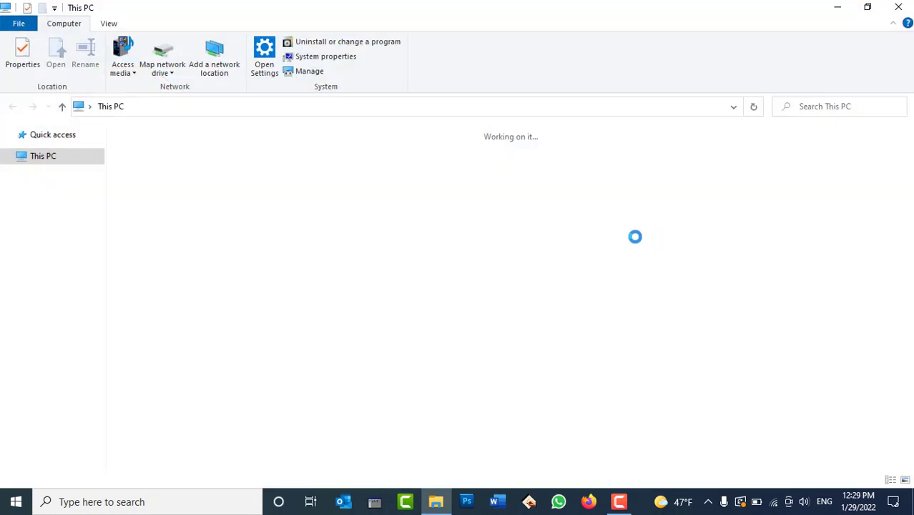
double_click(614, 259)
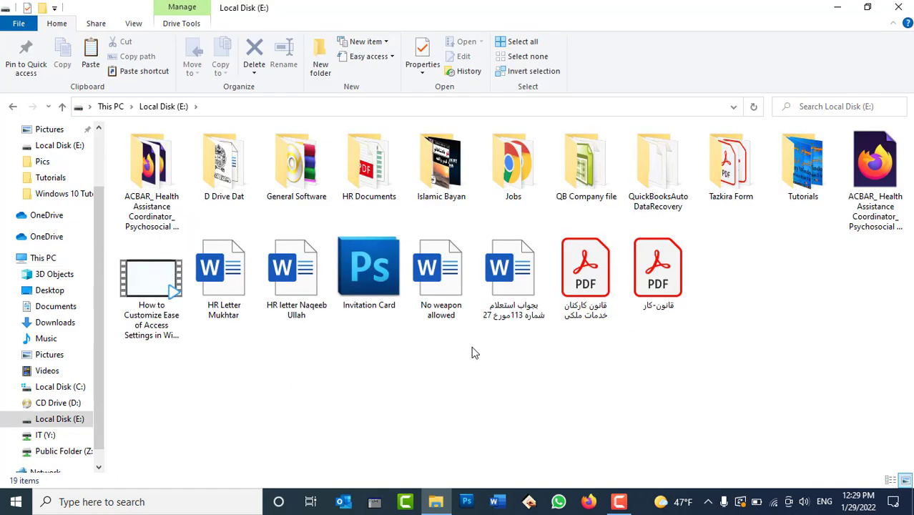
left_click(521, 270)
left_click(458, 270)
left_click(296, 286)
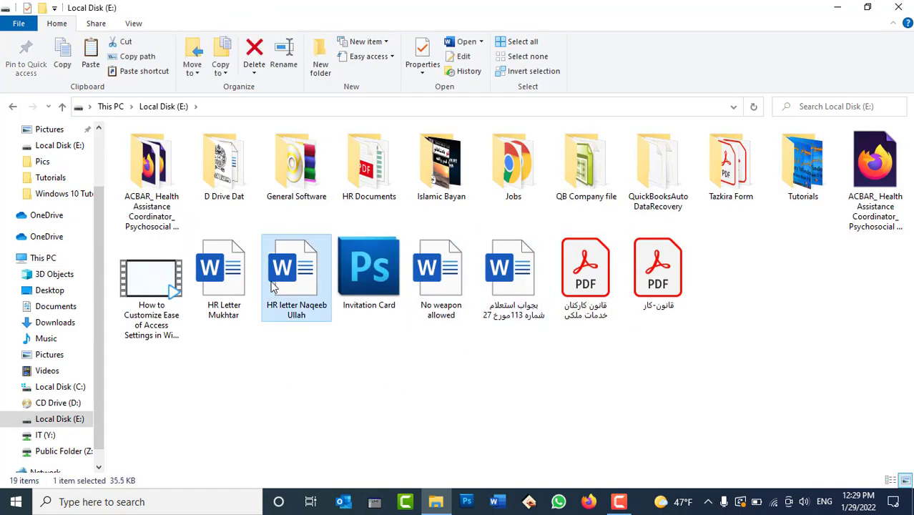
left_click(224, 290)
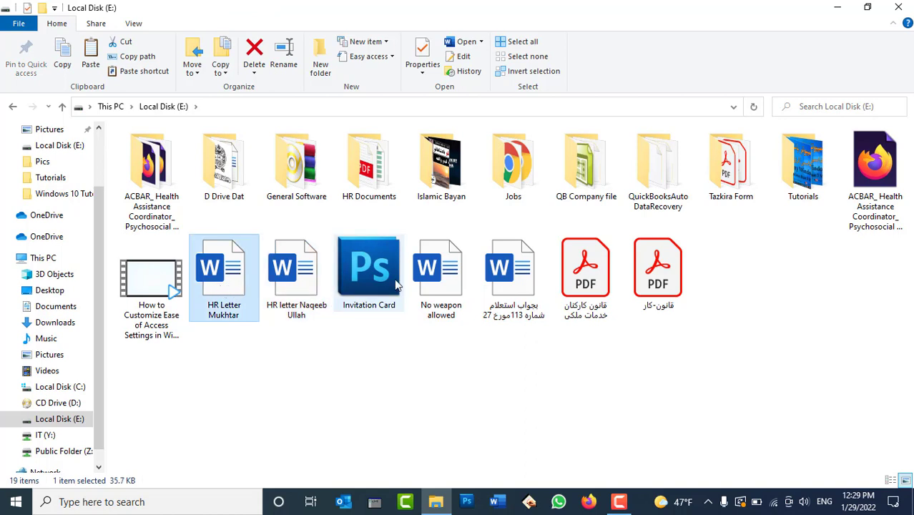
mouse_move(397, 285)
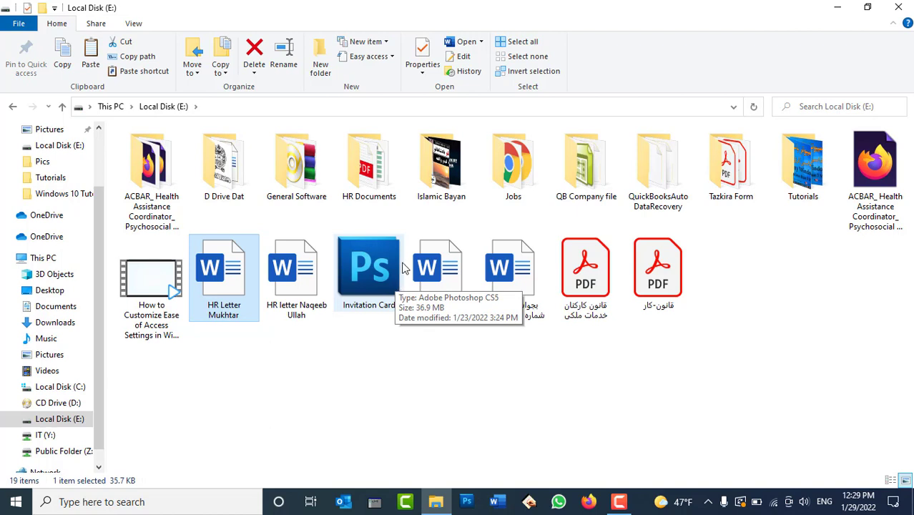
Step: Turn on the preview pane and preview the PDF, Word, No weapon allowed and HR letter files
left_click(134, 23)
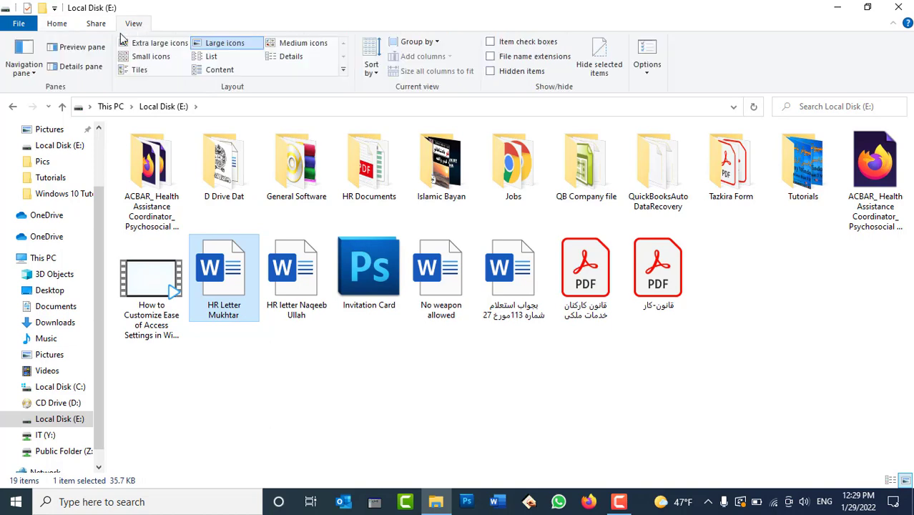
left_click(80, 47)
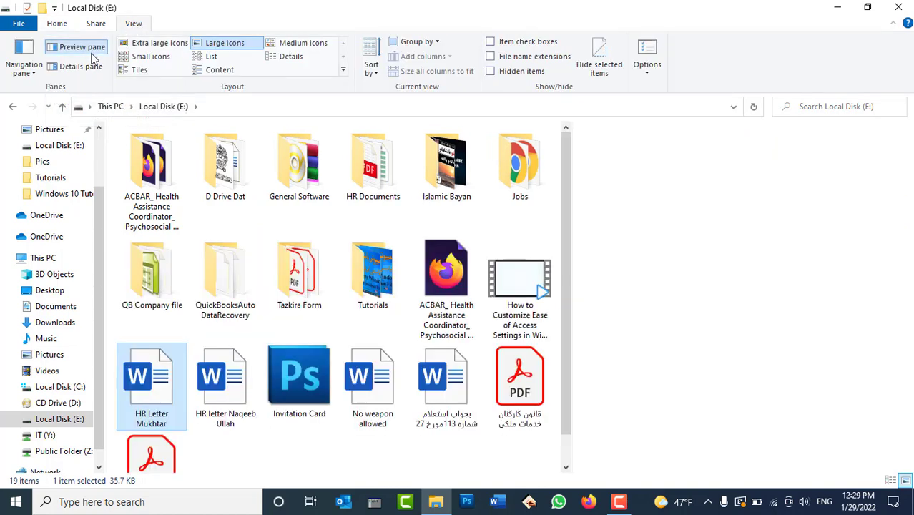
left_click(514, 397)
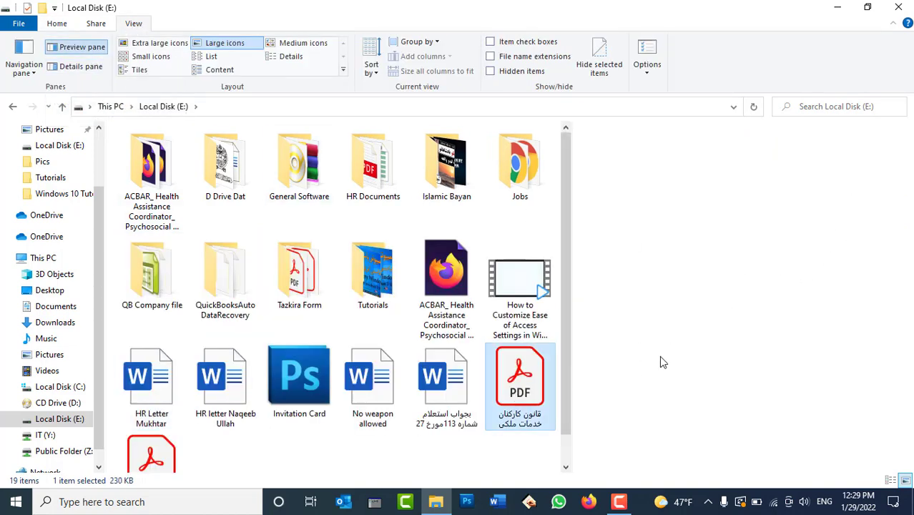
left_click(457, 396)
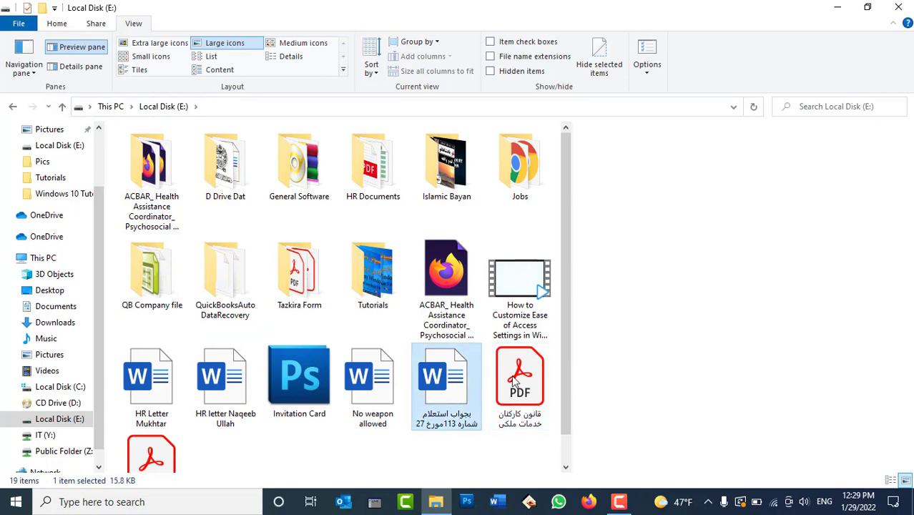
left_click(372, 383)
left_click(209, 369)
left_click(369, 401)
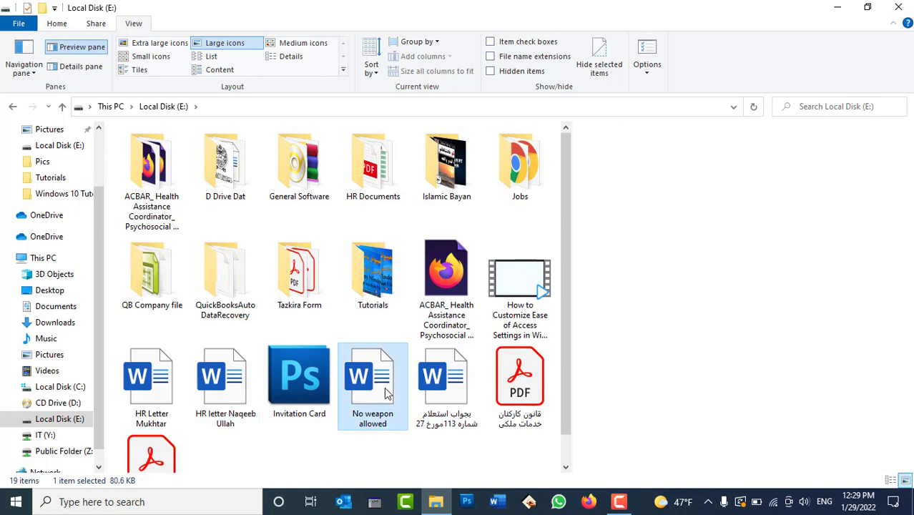
scroll(728, 278, "down", 1)
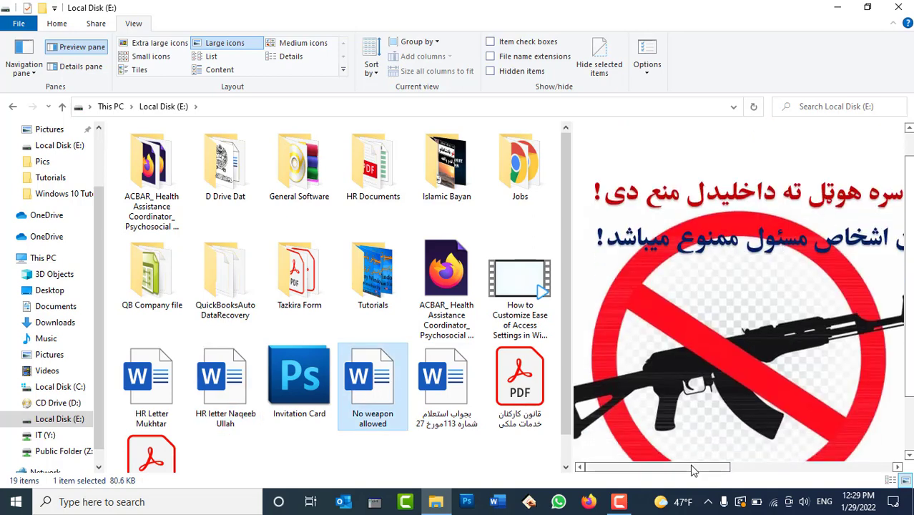
left_click_drag(694, 467, 674, 465)
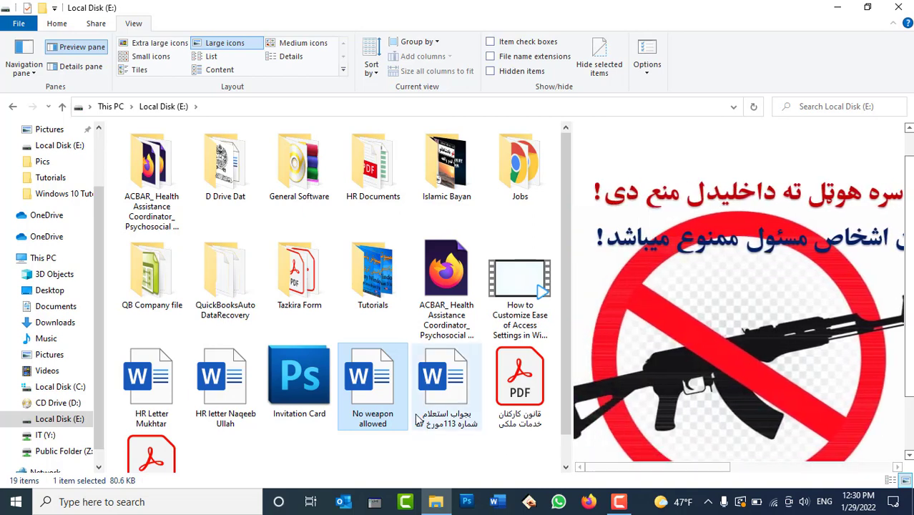
left_click(443, 390)
left_click(222, 397)
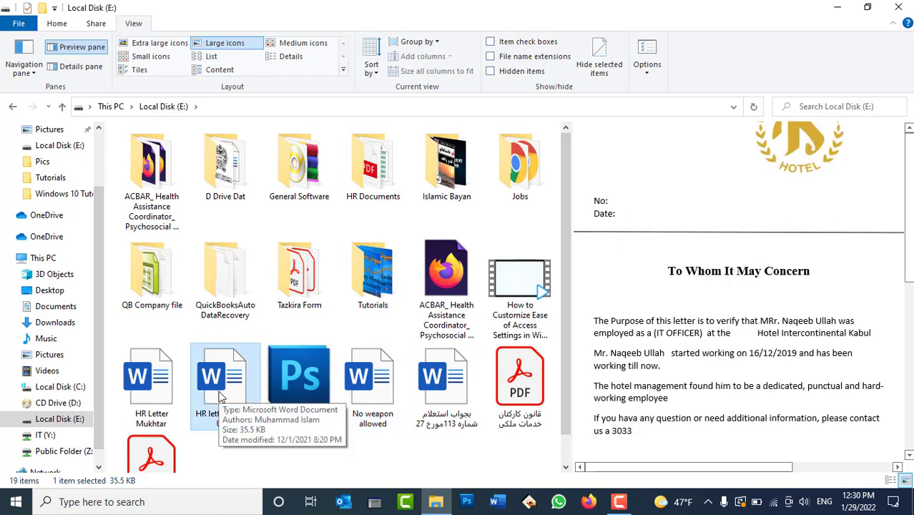
Step: Toggle the preview pane off and on with its button and Alt+P, leaving it shown
left_click(81, 47)
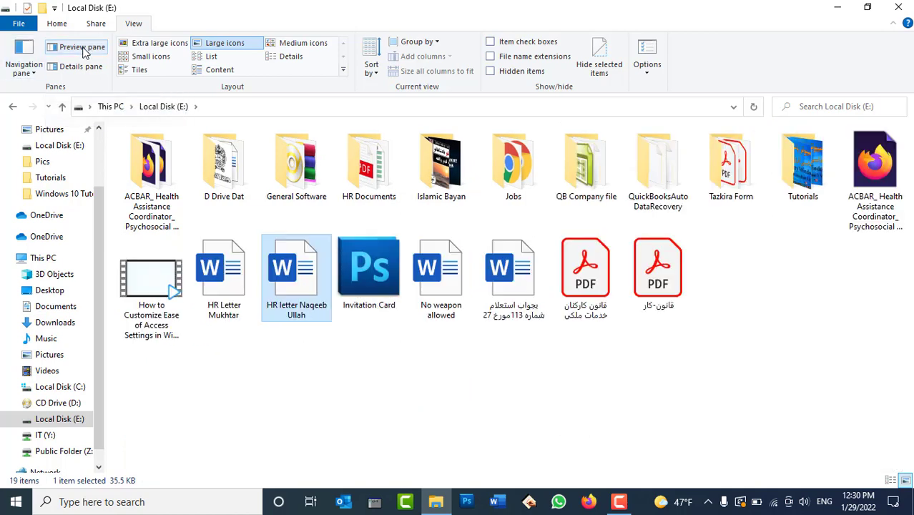
left_click(82, 48)
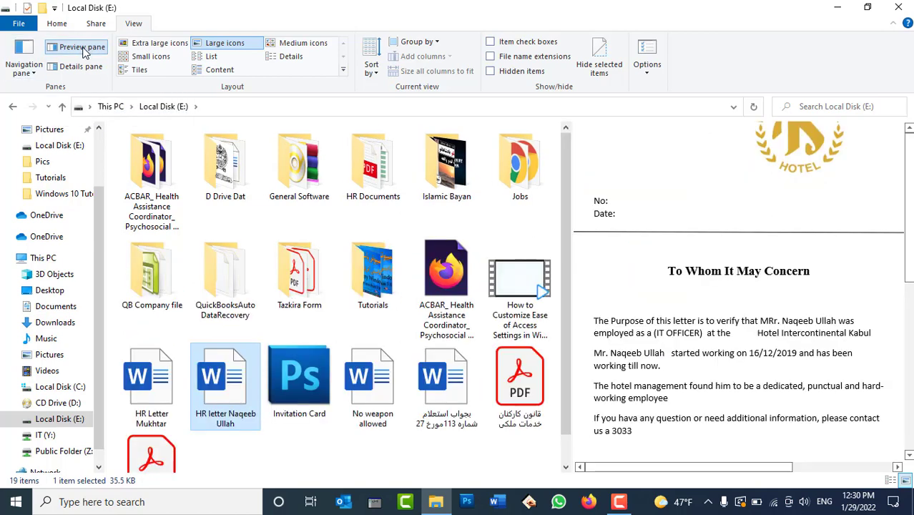
left_click(81, 47)
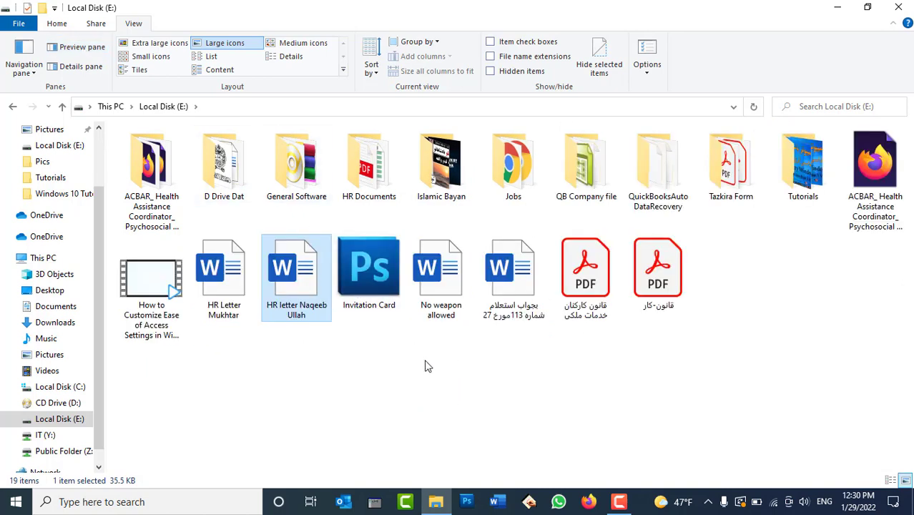
key("alt+p")
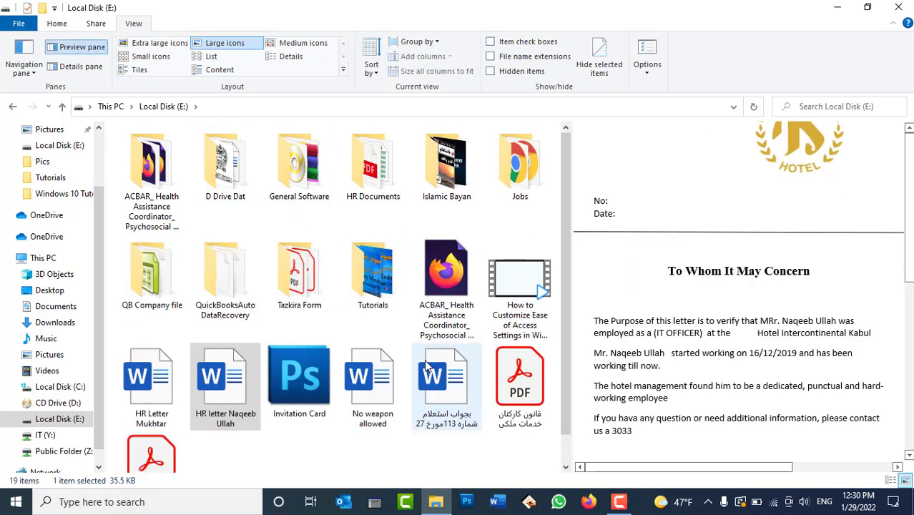
key("alt+p")
key("alt+p")
key("alt+p")
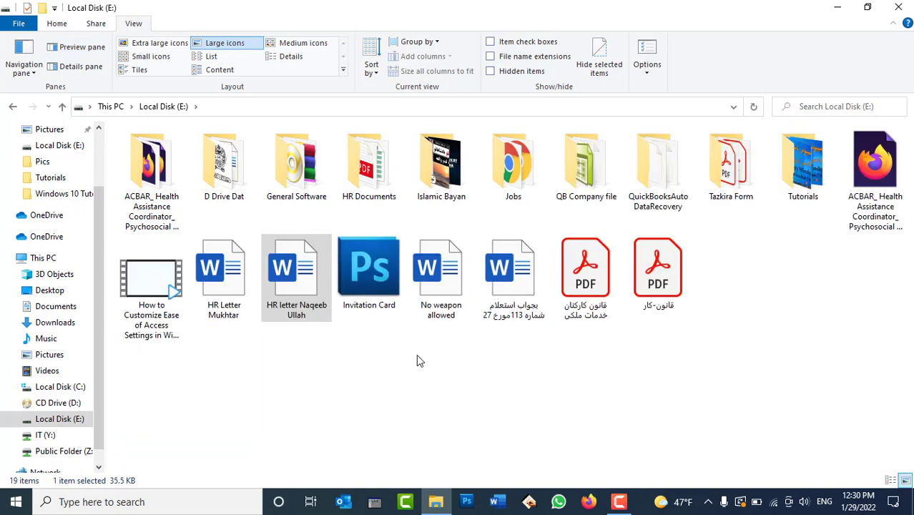
key("alt+p")
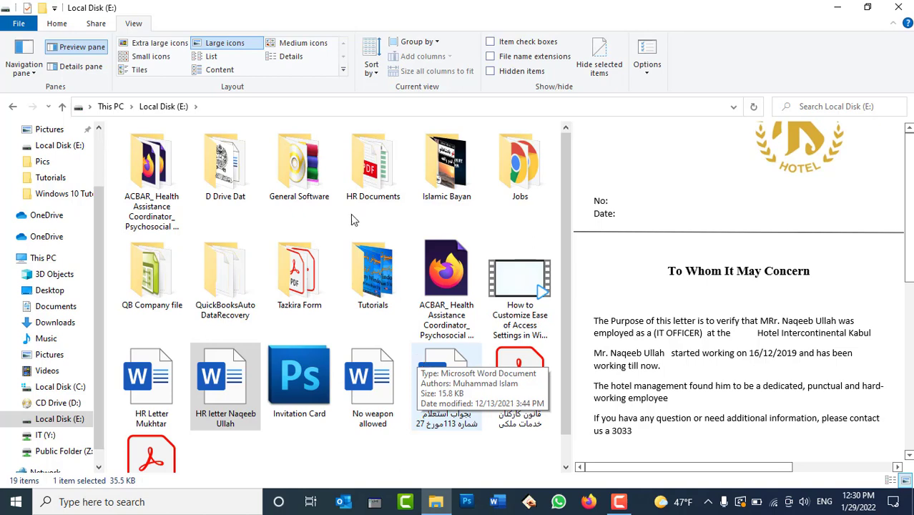
Step: Turn off 'Show preview handlers in preview pane' in Folder Options and apply it
left_click(646, 50)
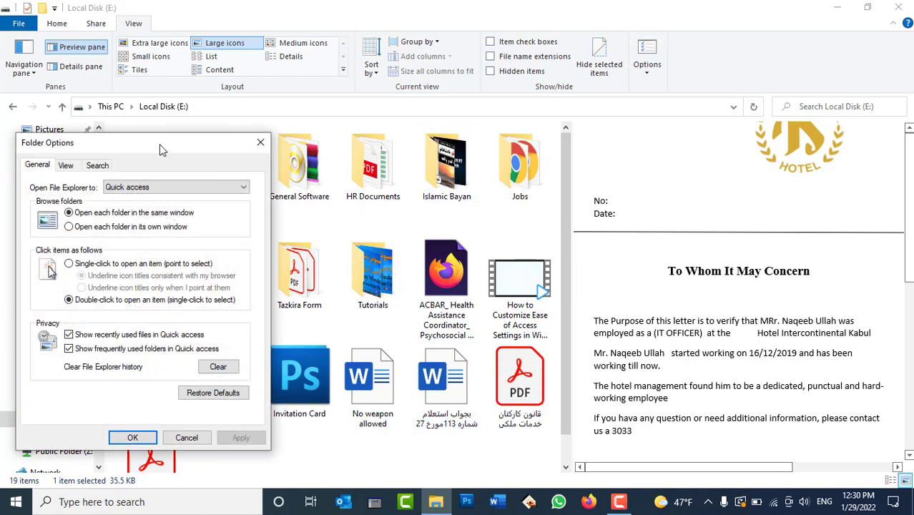
left_click_drag(155, 151, 311, 22)
left_click(230, 40)
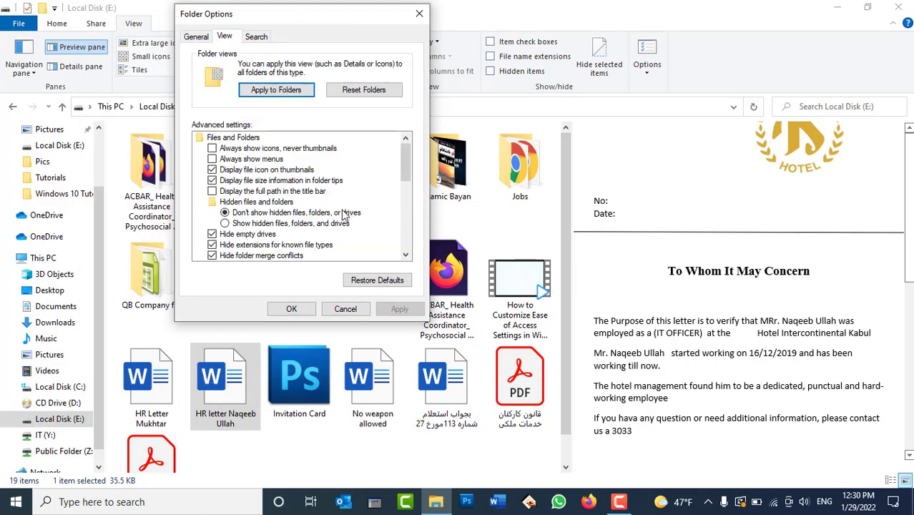
scroll(348, 217, "down", 2)
scroll(326, 226, "down", 1)
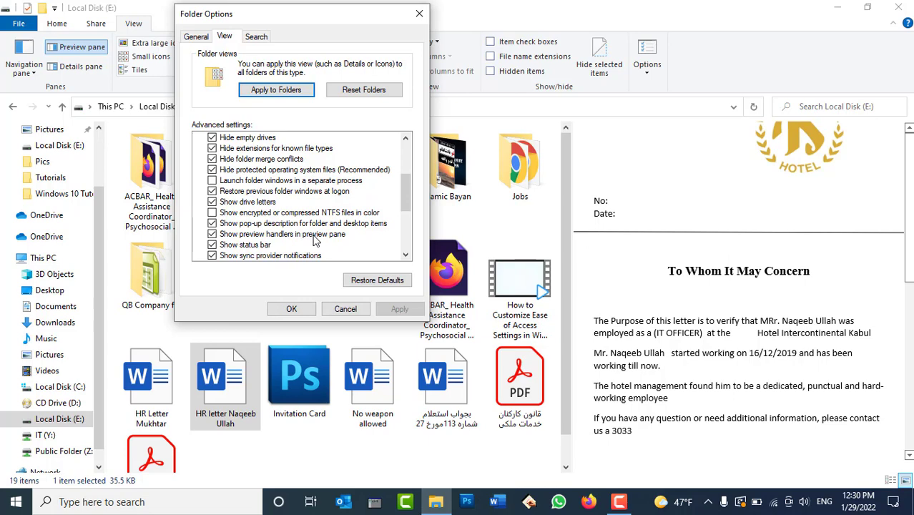
left_click(314, 238)
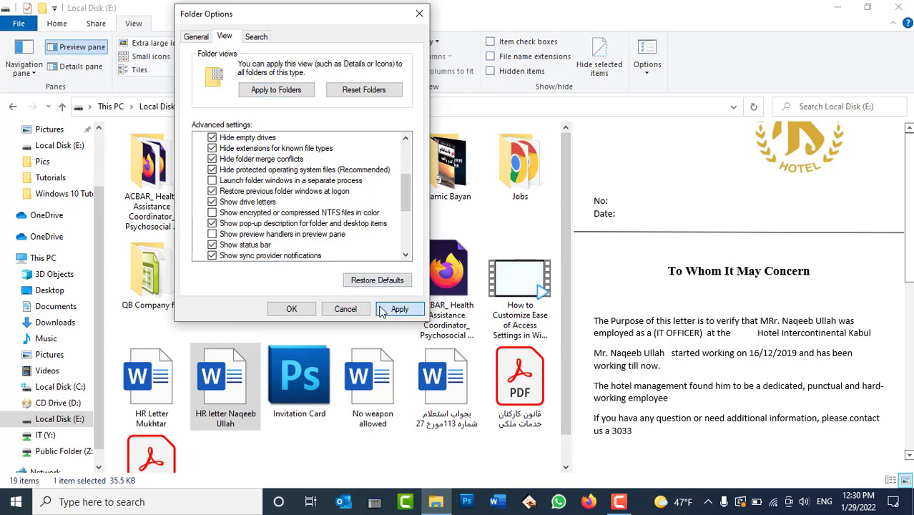
left_click(381, 312)
left_click(291, 308)
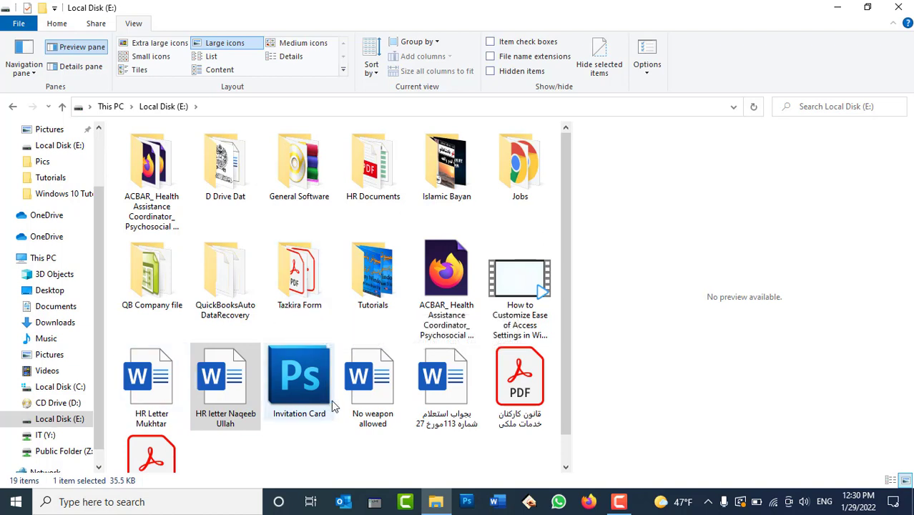
Step: Select the No weapon allowed document and reopen Folder Options
left_click(368, 379)
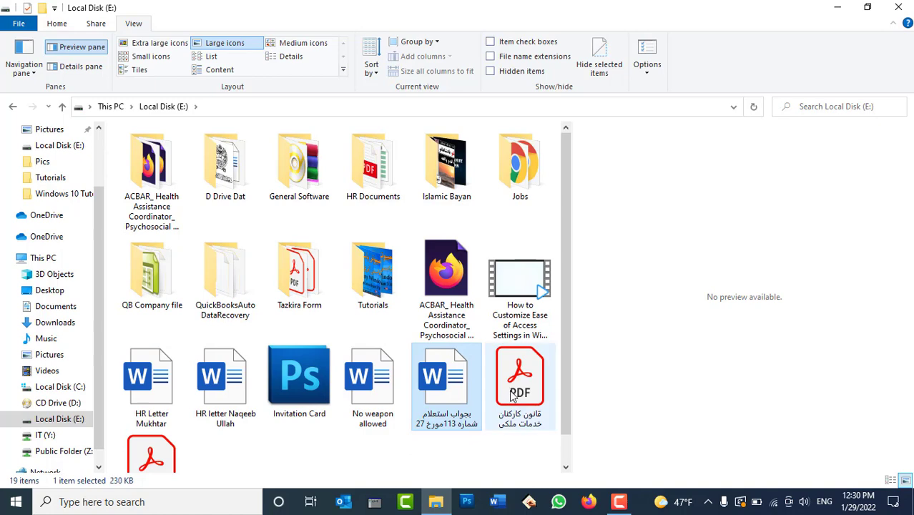
left_click(395, 392)
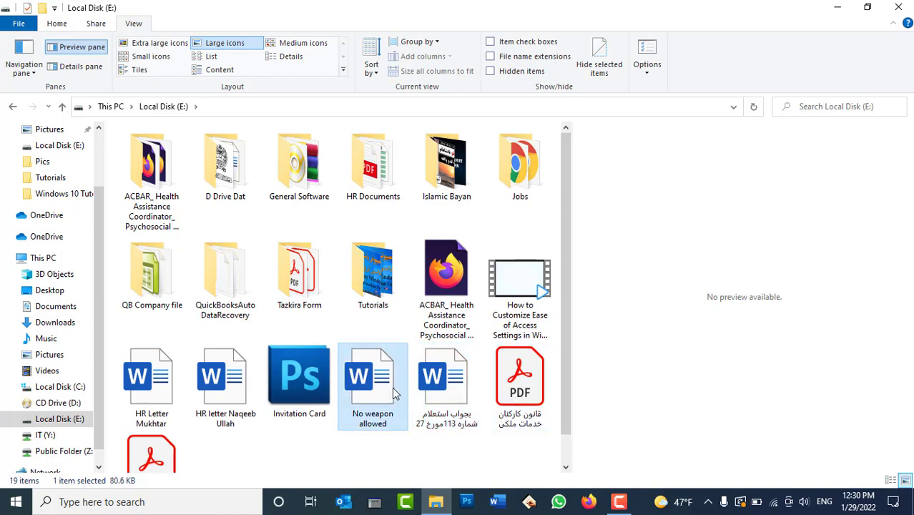
left_click(646, 54)
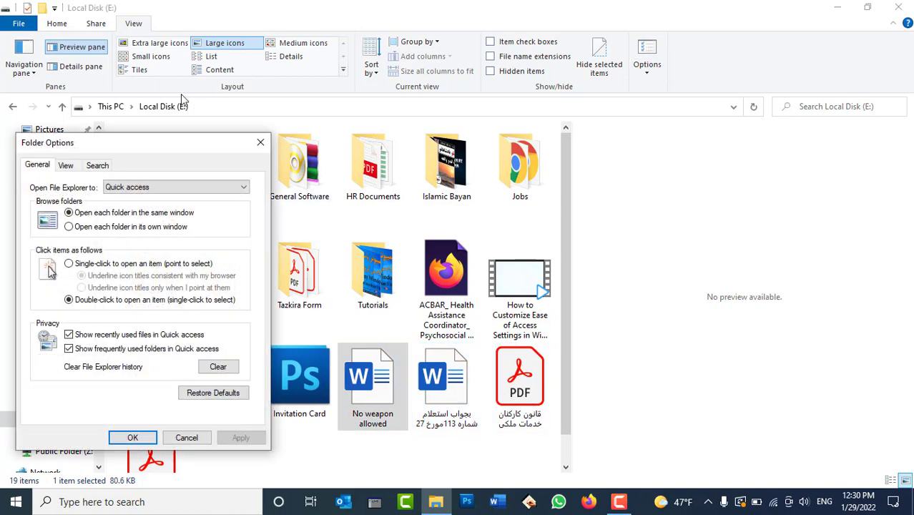
Step: Re-enable 'Show preview handlers in preview pane' in Folder Options and apply it
left_click(66, 166)
scroll(182, 368, "down", 3)
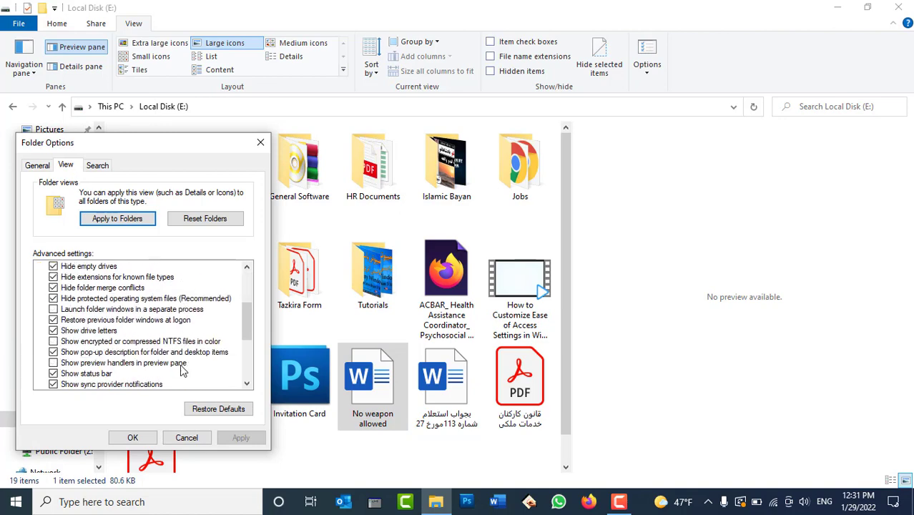
left_click(133, 363)
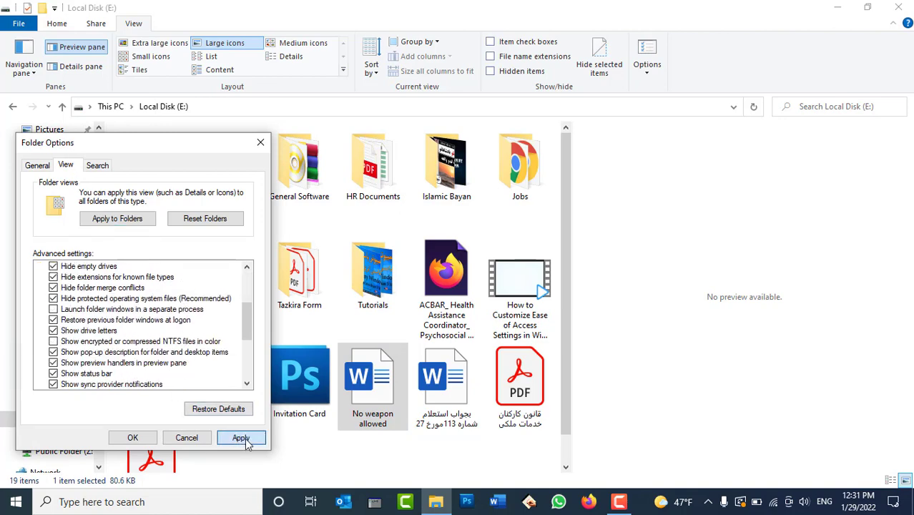
left_click(241, 437)
left_click(133, 438)
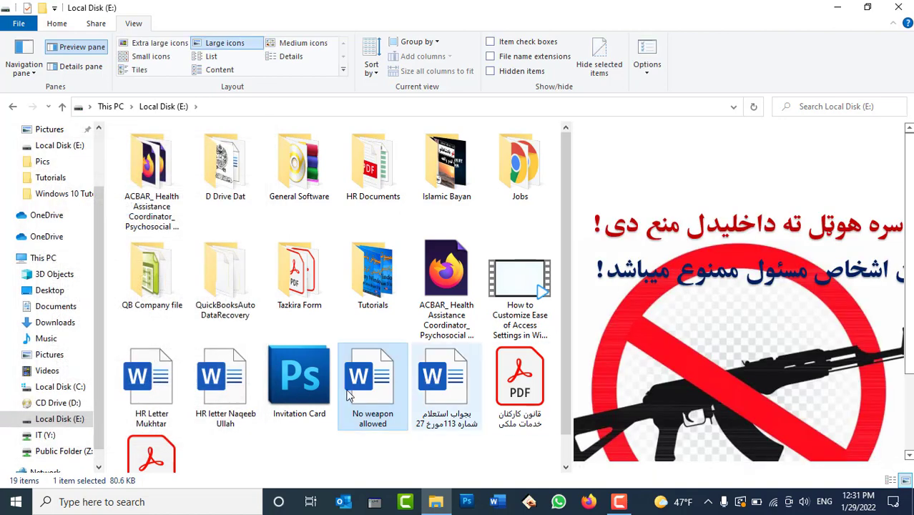
Step: Preview the HR letter, last PDF and No weapon allowed files, then hide the preview pane
left_click(225, 375)
scroll(386, 316, "down", 1)
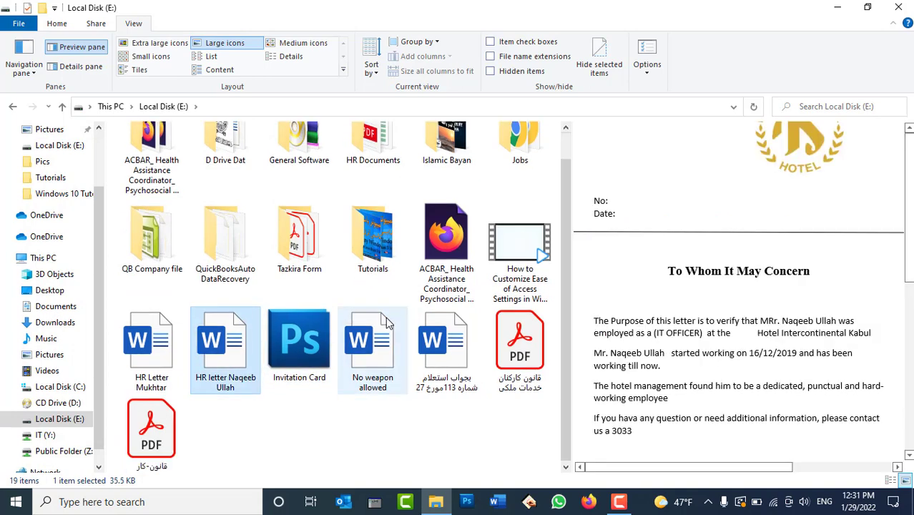
left_click(172, 440)
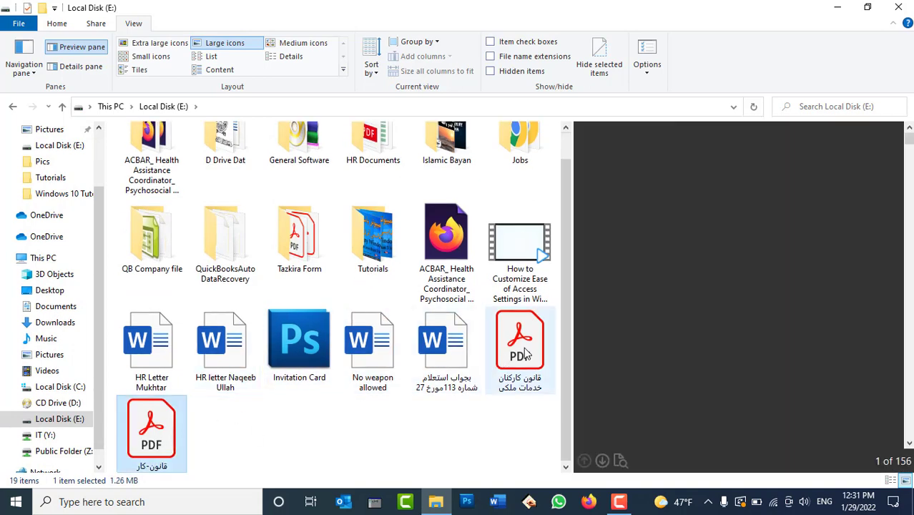
scroll(827, 286, "down", 10)
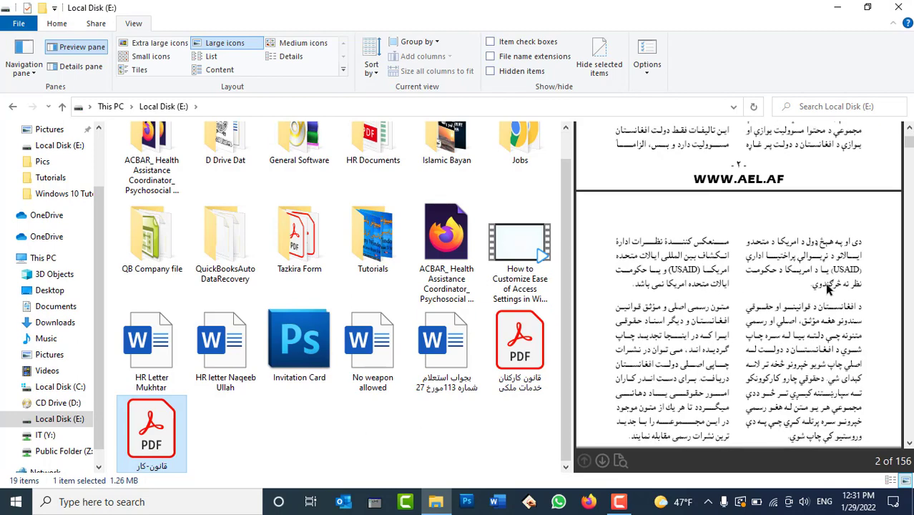
scroll(827, 286, "down", 15)
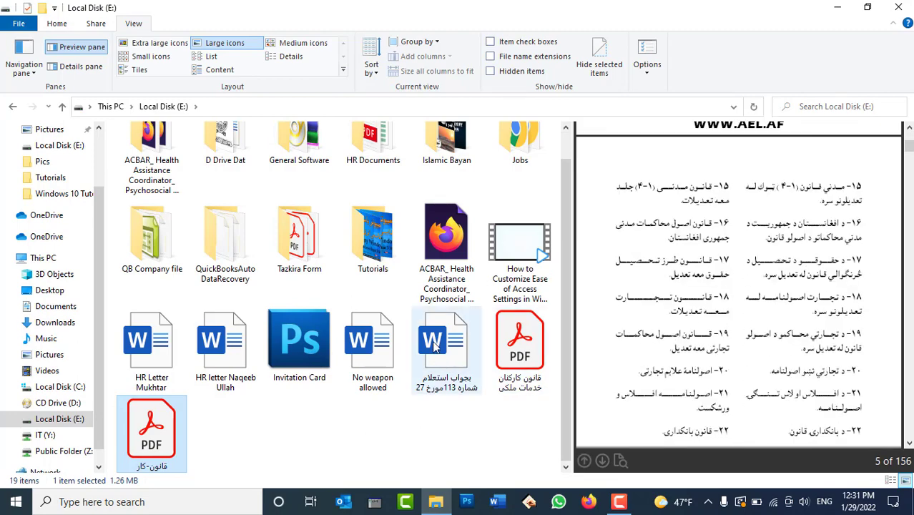
left_click(378, 346)
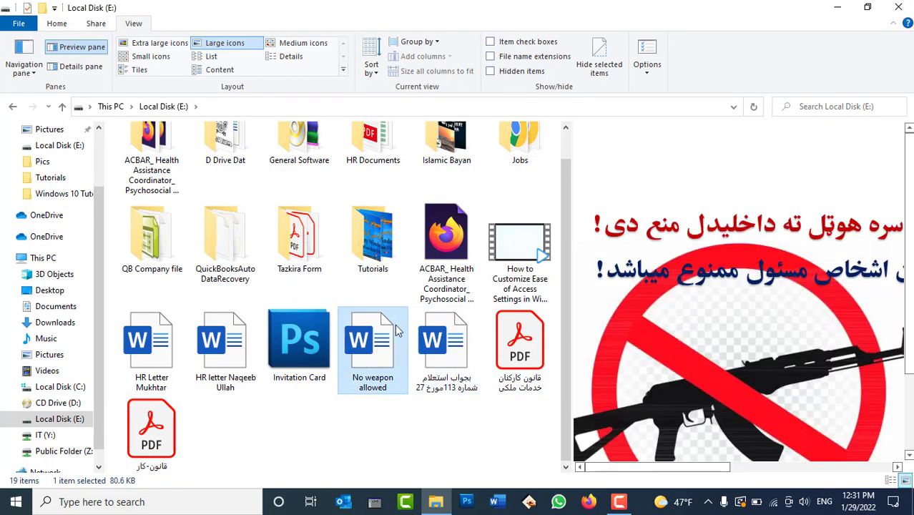
left_click(91, 51)
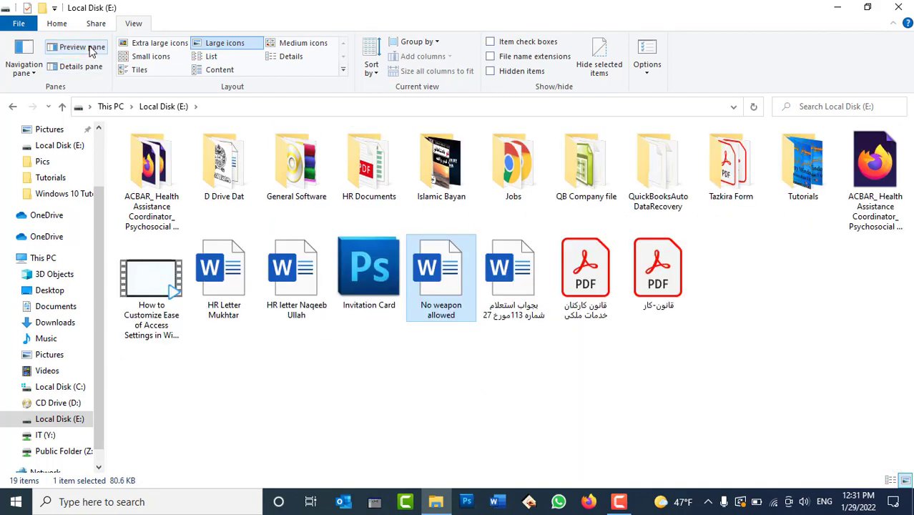
left_click(647, 50)
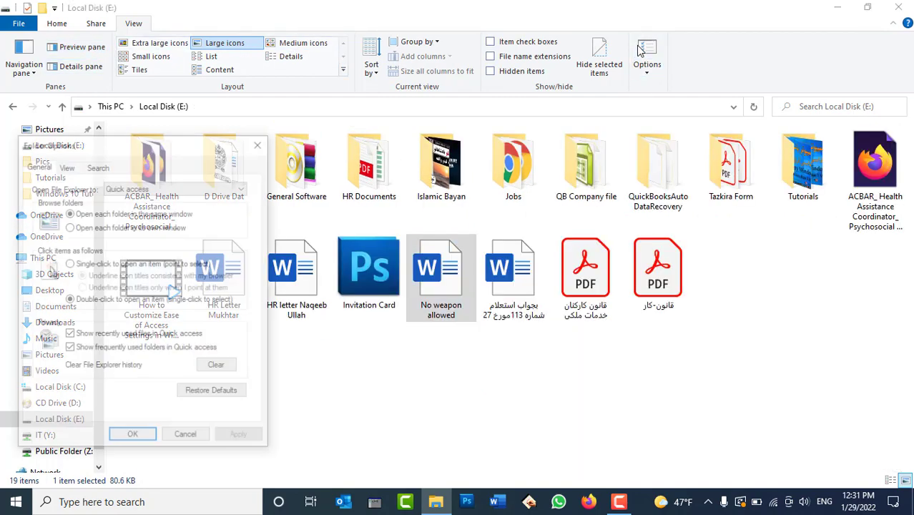
left_click_drag(194, 147, 739, 94)
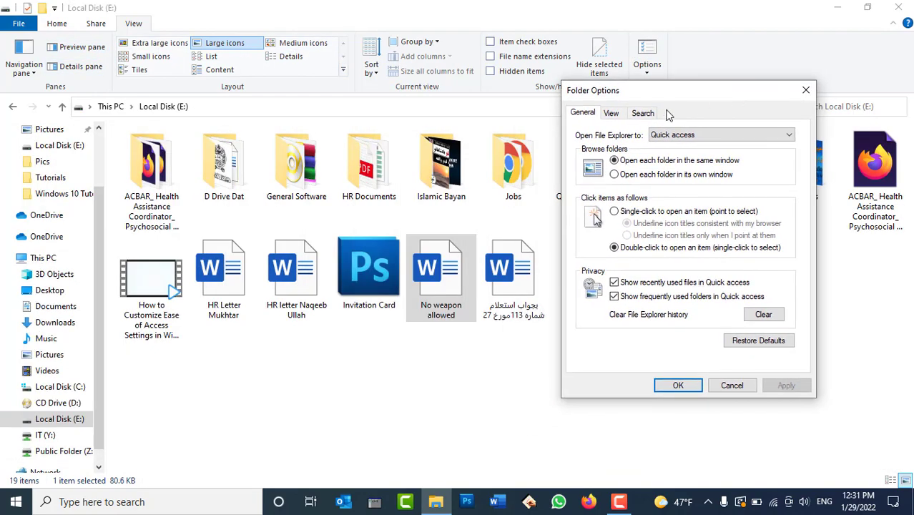
left_click(612, 114)
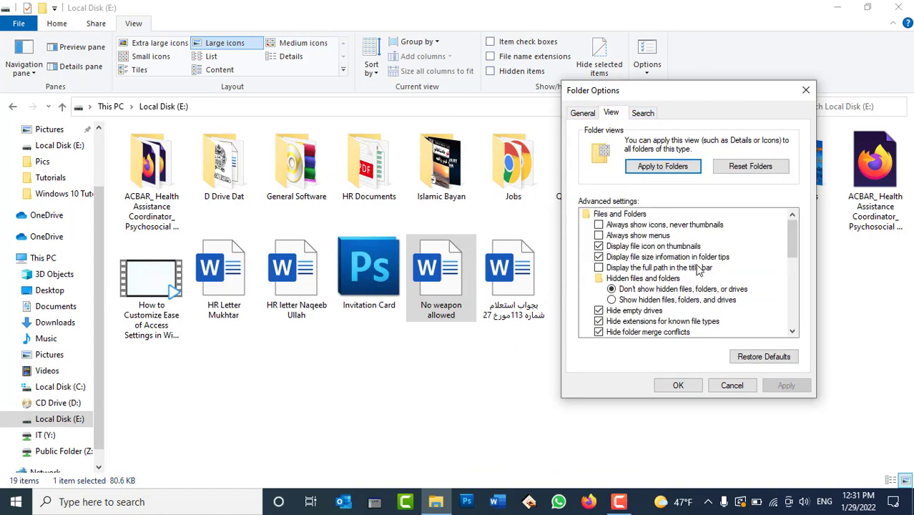
scroll(698, 269, "down", 3)
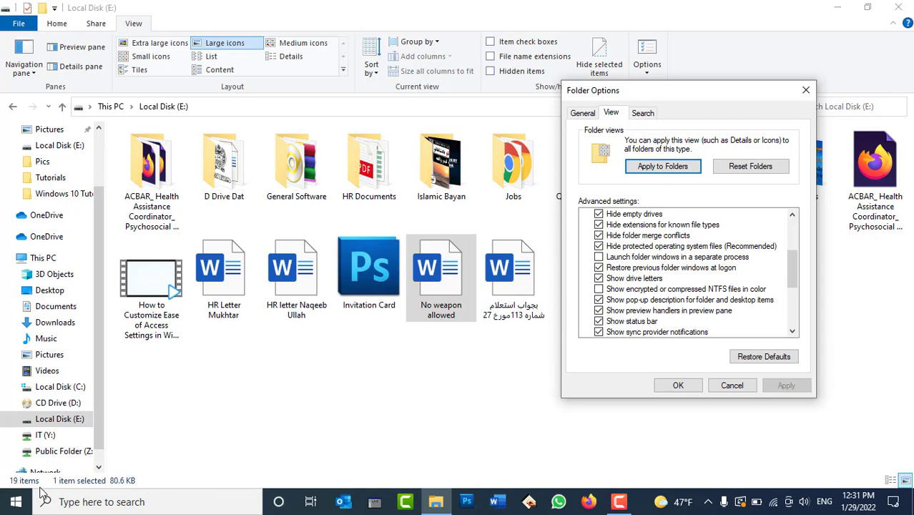
left_click(731, 385)
Step: Drag-select the second row's last three files: one Word file and two PDFs
left_click_drag(727, 342, 457, 278)
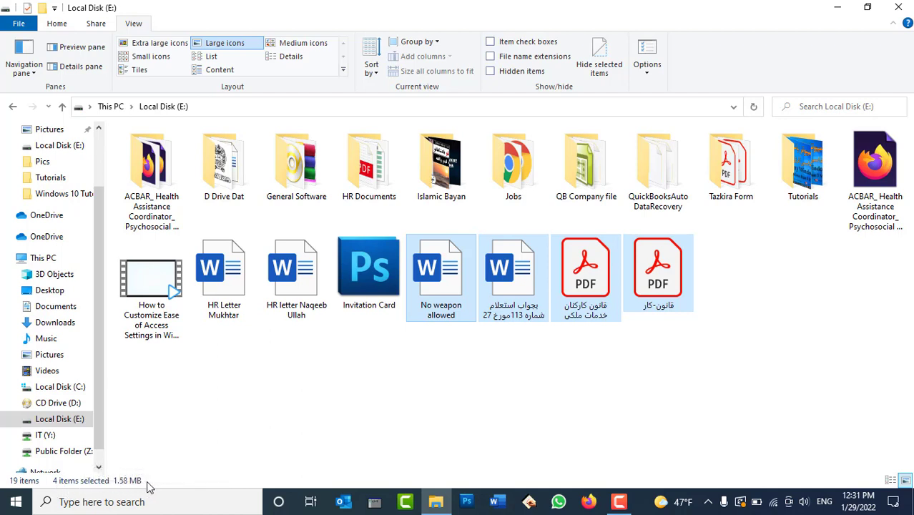
left_click(439, 403)
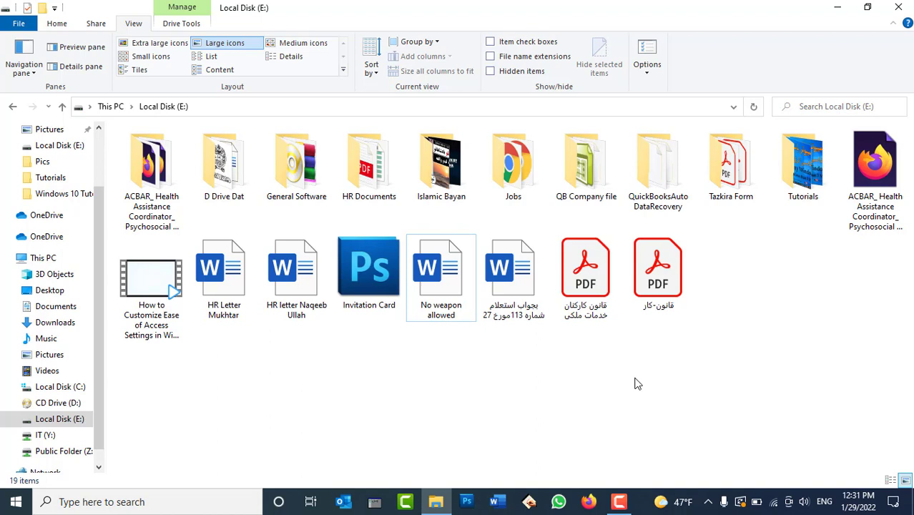
left_click_drag(817, 320, 352, 344)
left_click(647, 386)
left_click_drag(736, 328, 529, 286)
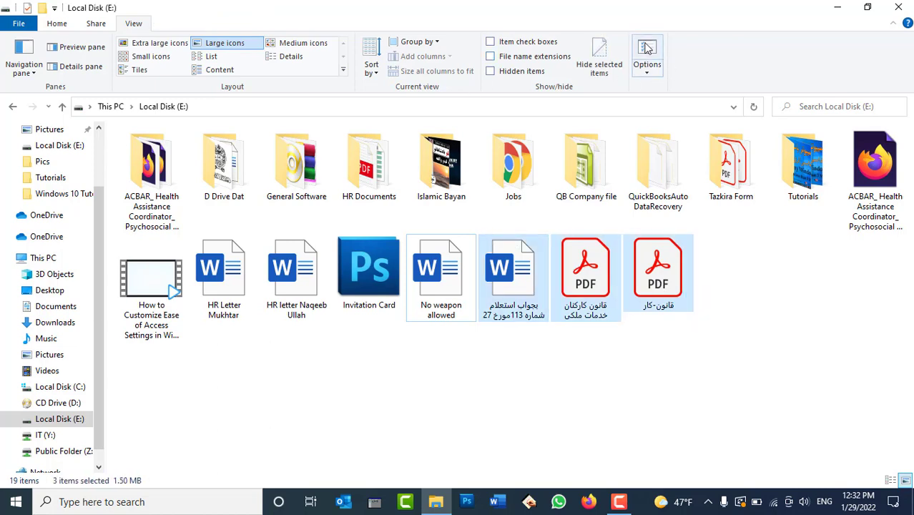
Step: Uncheck 'Show status bar' in Folder Options and apply, then recheck it, apply, and confirm
left_click(646, 47)
left_click_drag(224, 153, 530, 46)
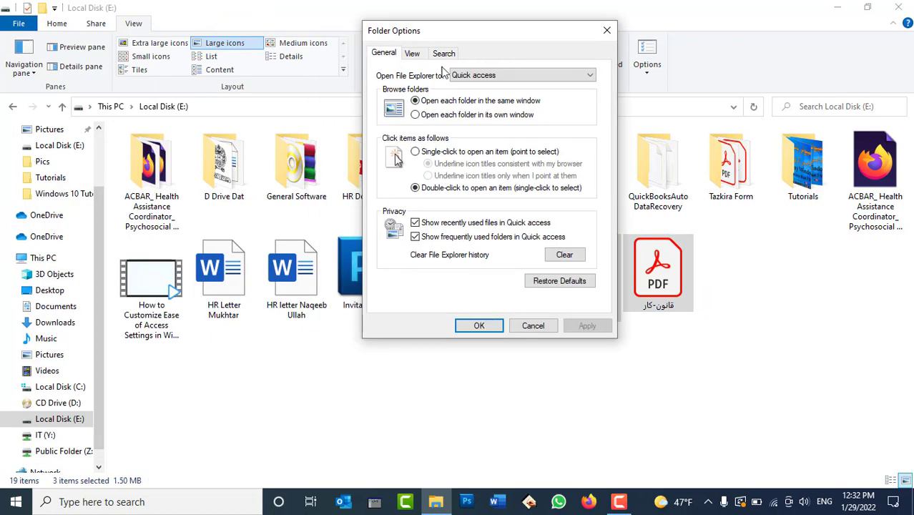
left_click(414, 56)
scroll(481, 254, "down", 6)
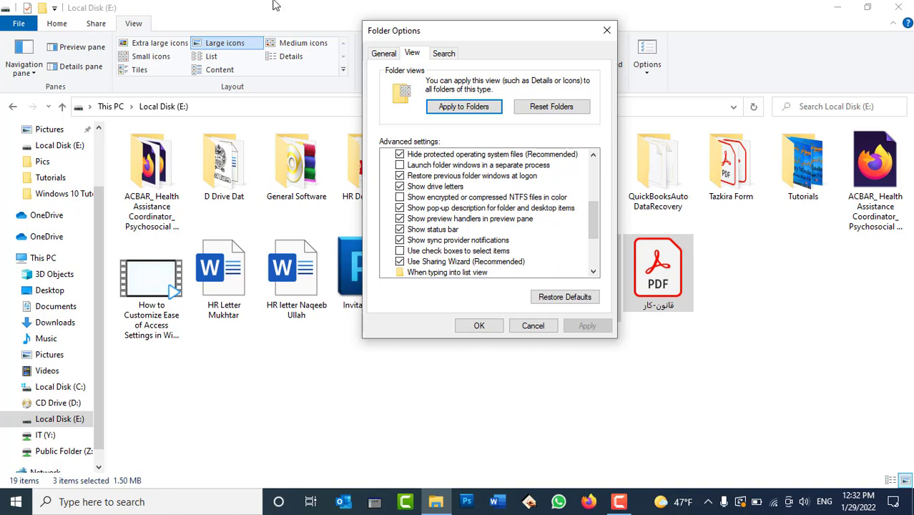
left_click(433, 229)
left_click(584, 326)
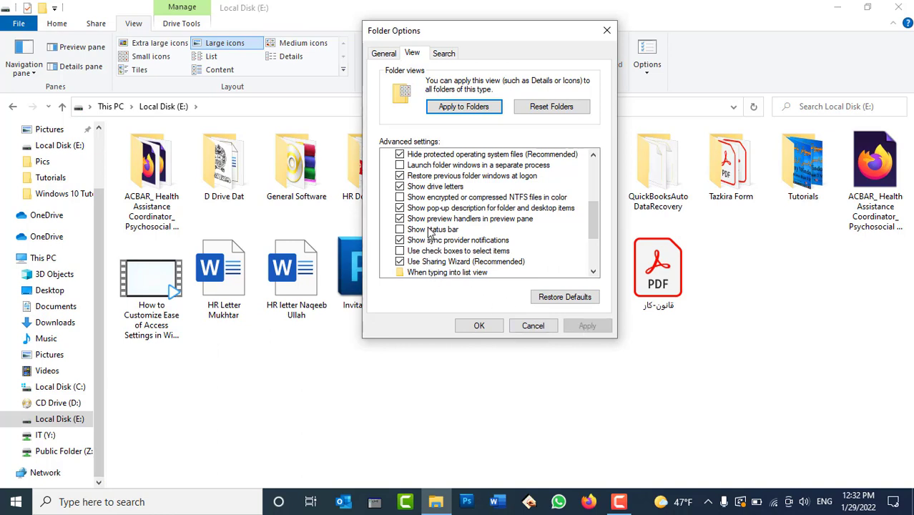
left_click(429, 229)
left_click(584, 326)
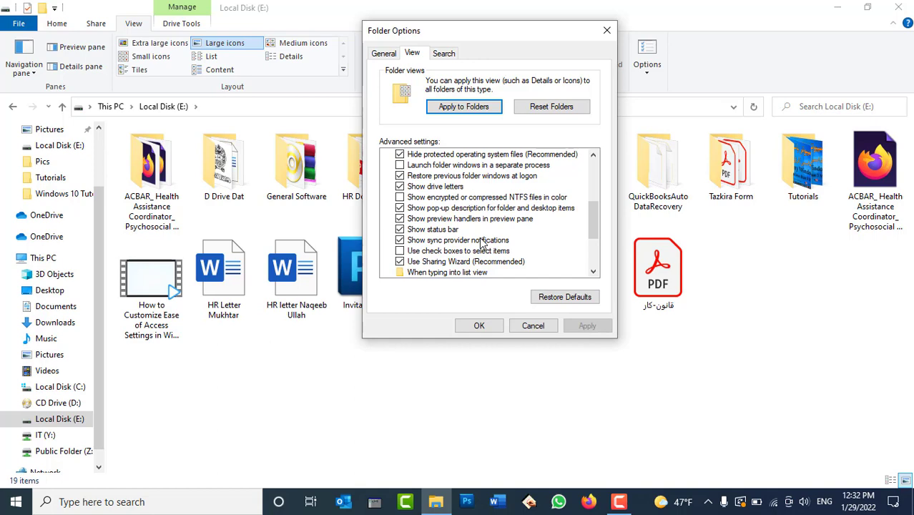
left_click(479, 325)
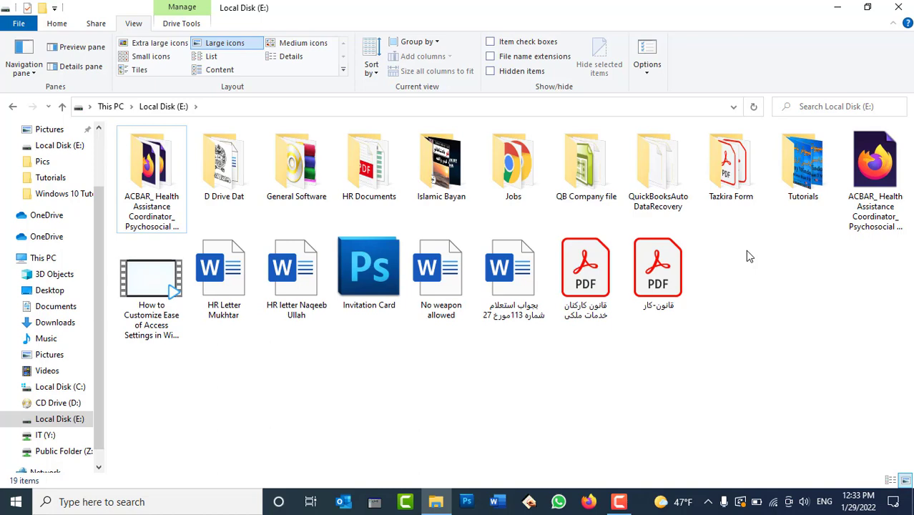
left_click(647, 50)
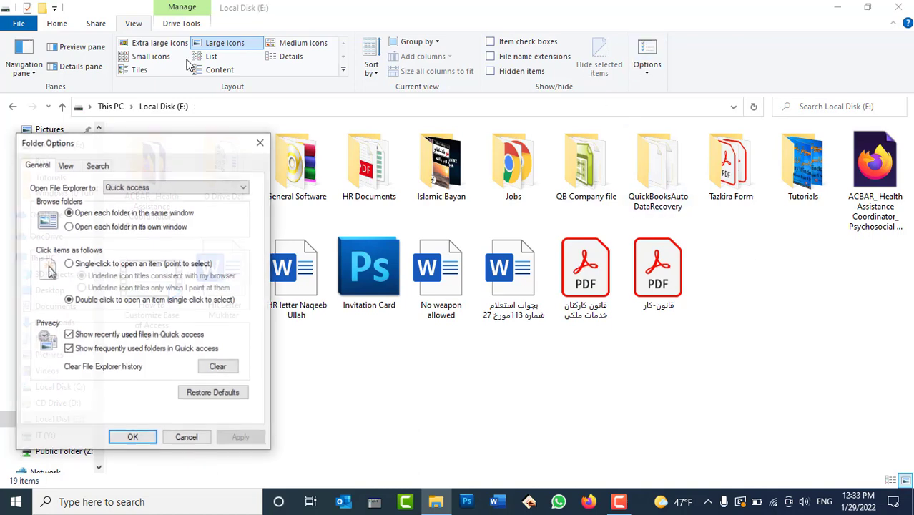
left_click(66, 165)
left_click_drag(123, 146, 209, 69)
scroll(190, 236, "down", 1)
scroll(192, 239, "down", 2)
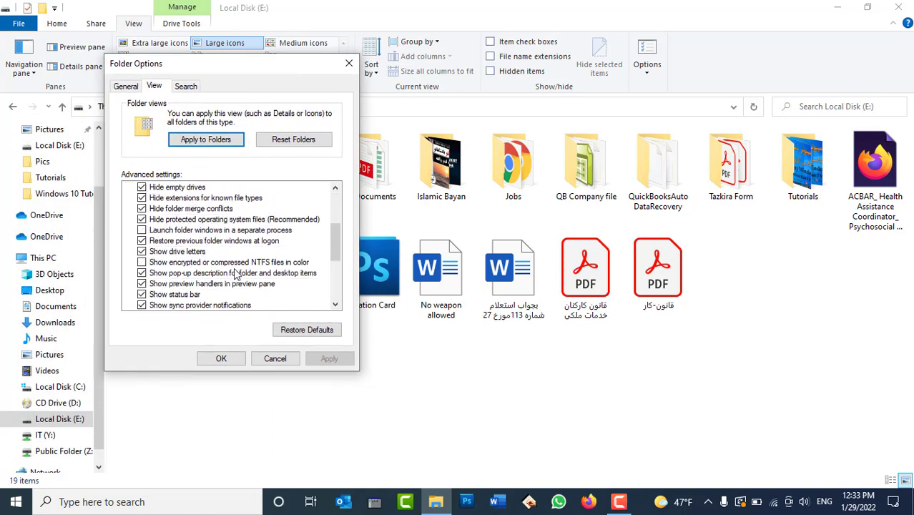
scroll(237, 296, "down", 1)
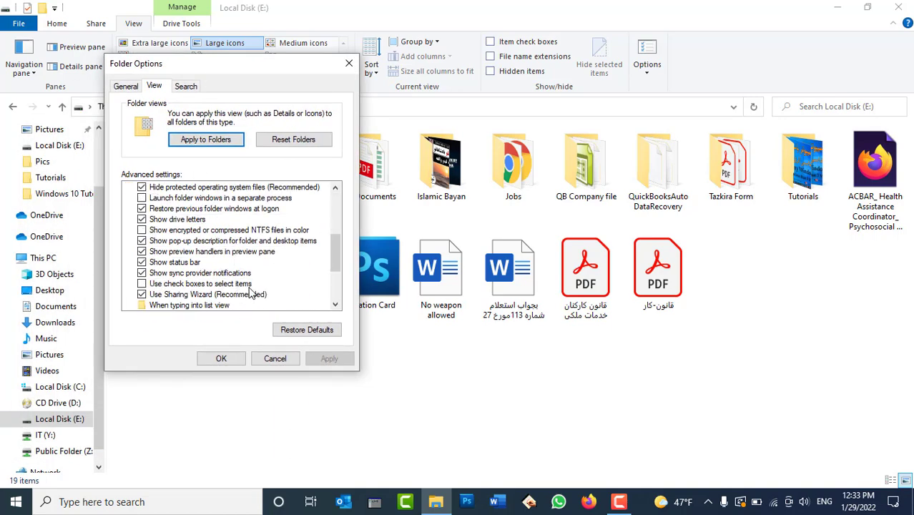
left_click(274, 359)
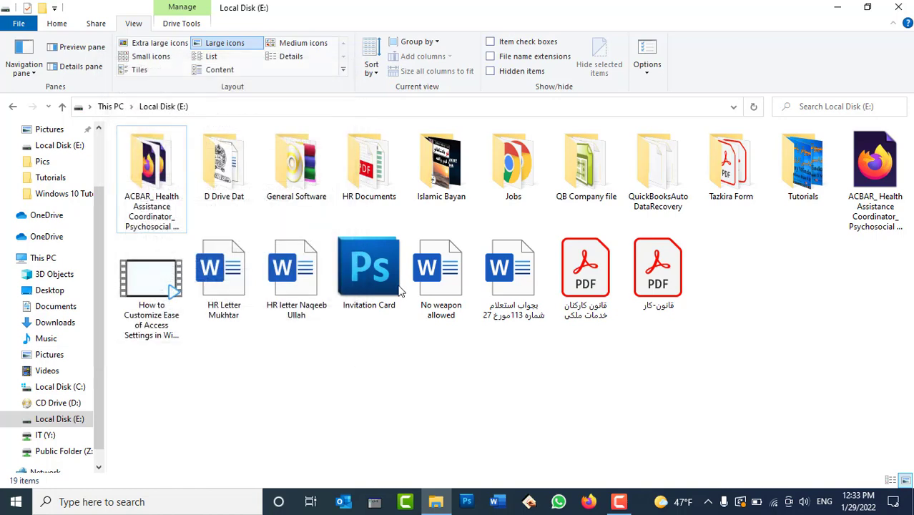
double_click(784, 176)
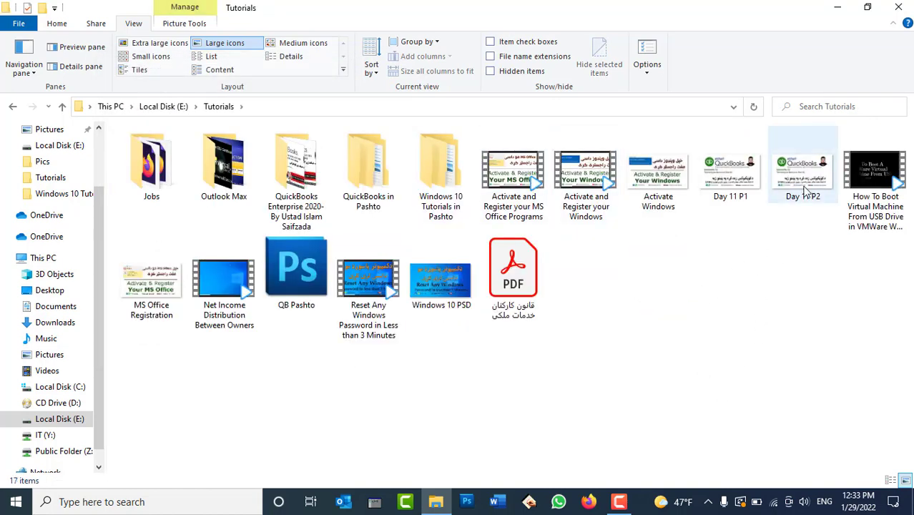
left_click(803, 187)
left_click(647, 187)
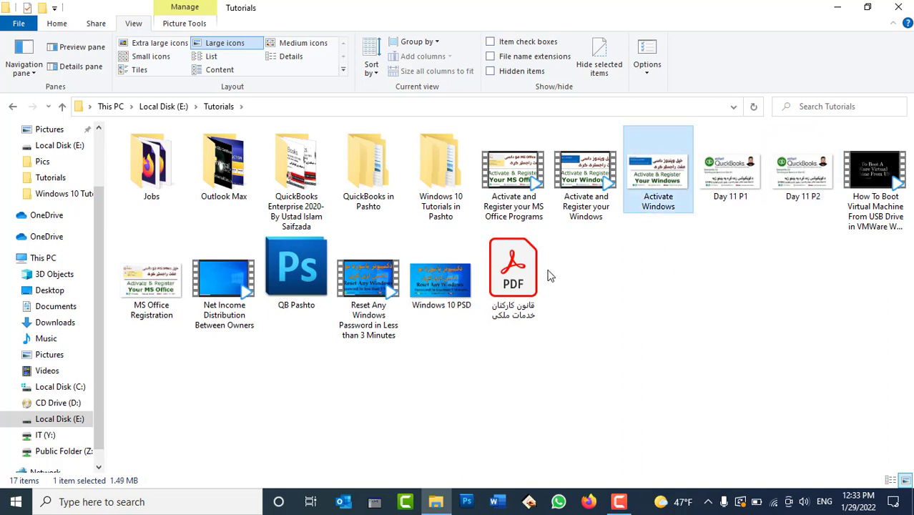
left_click(160, 289)
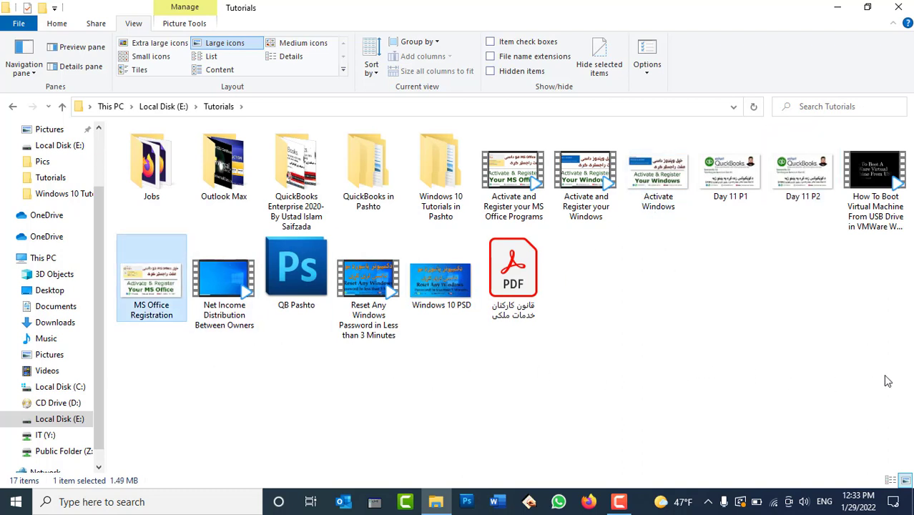
left_click_drag(887, 380, 228, 185)
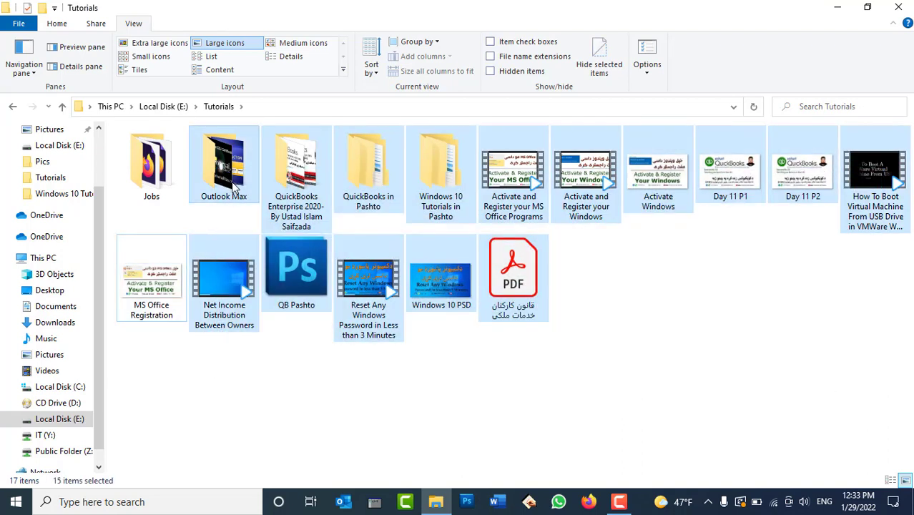
left_click(569, 272)
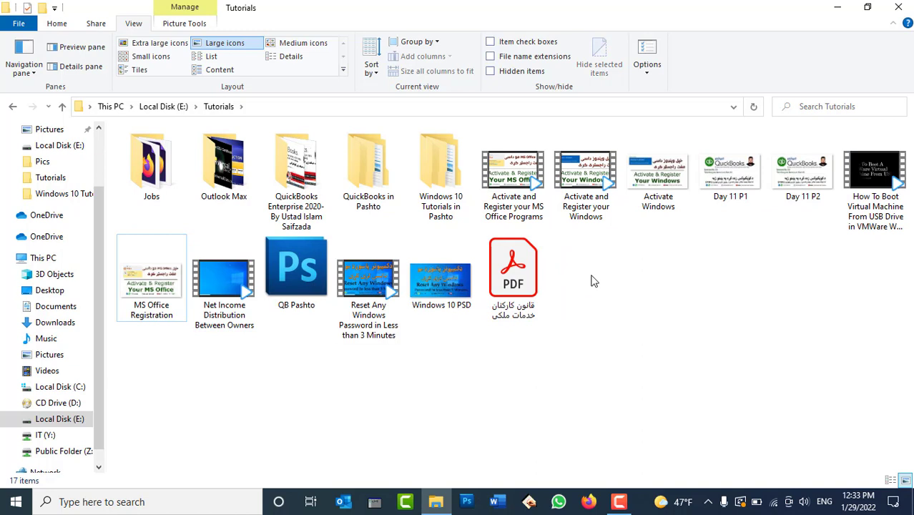
left_click(794, 191)
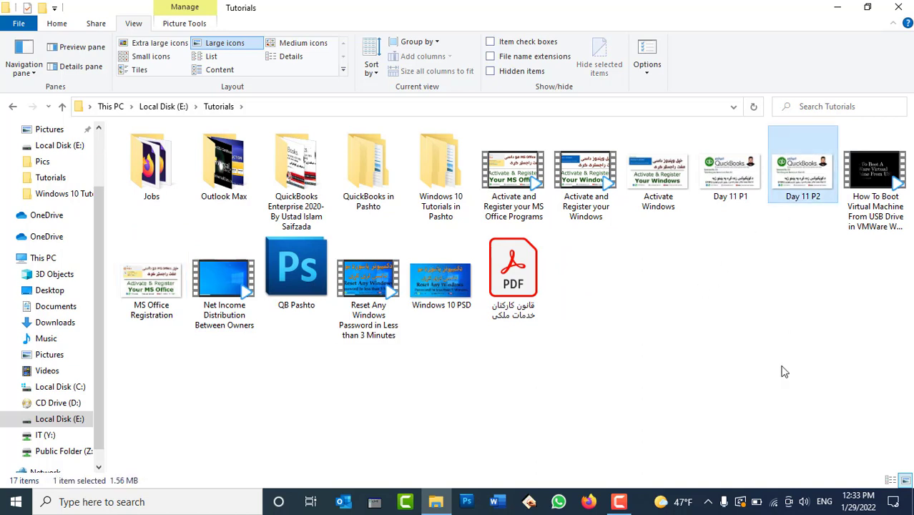
left_click(670, 188, "ctrl")
left_click(141, 293, "ctrl")
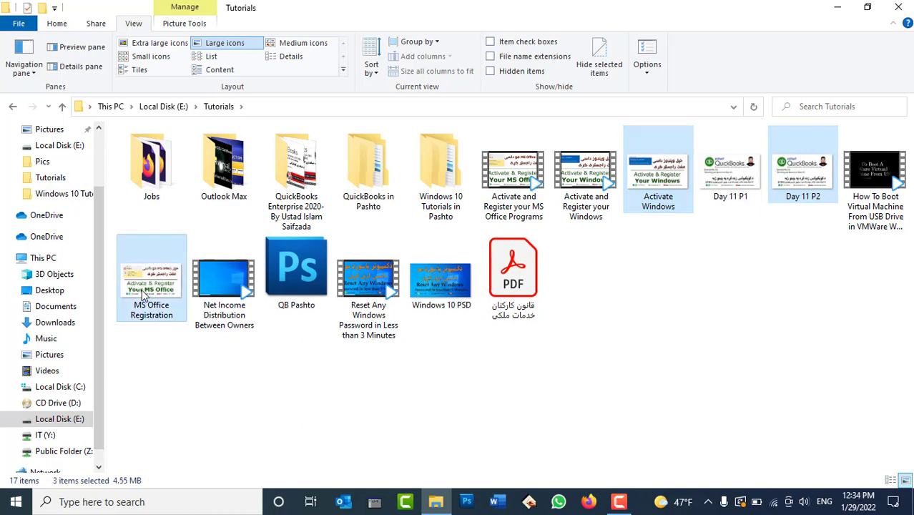
left_click(671, 342)
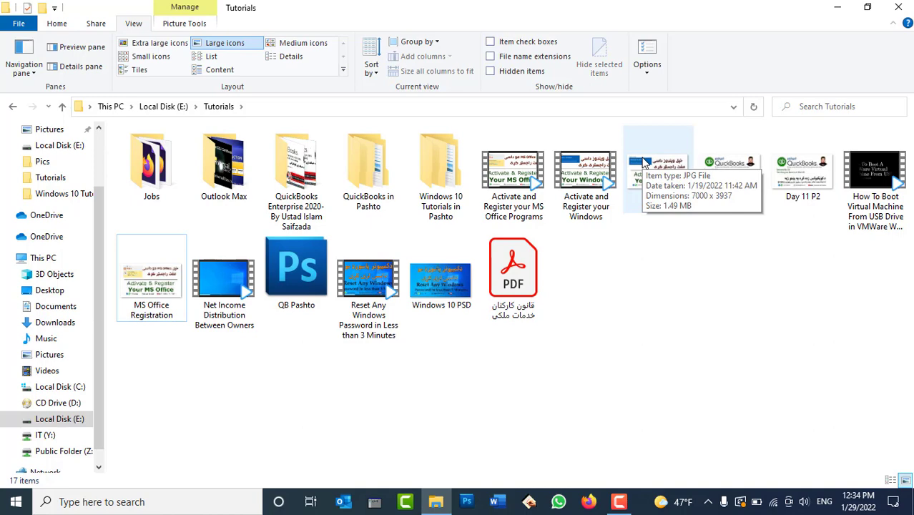
left_click(647, 52)
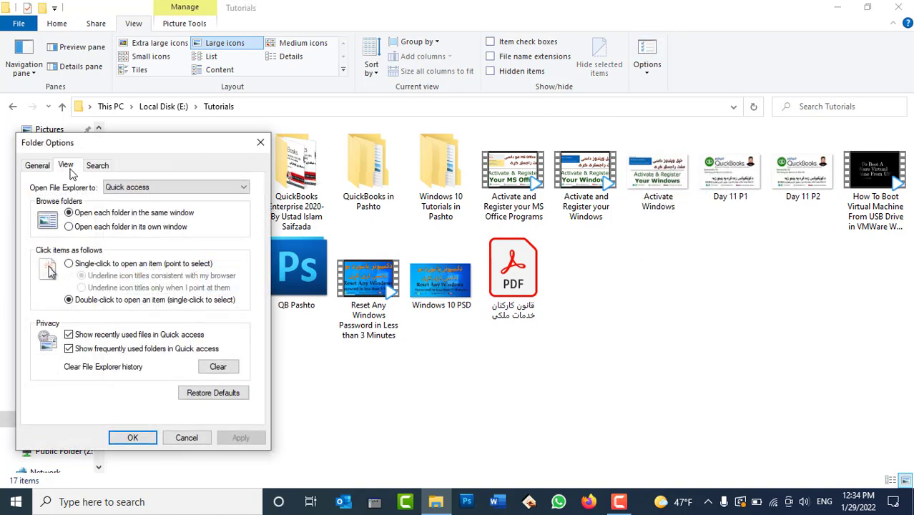
left_click(65, 165)
left_click_drag(99, 143, 128, 60)
scroll(157, 250, "down", 4)
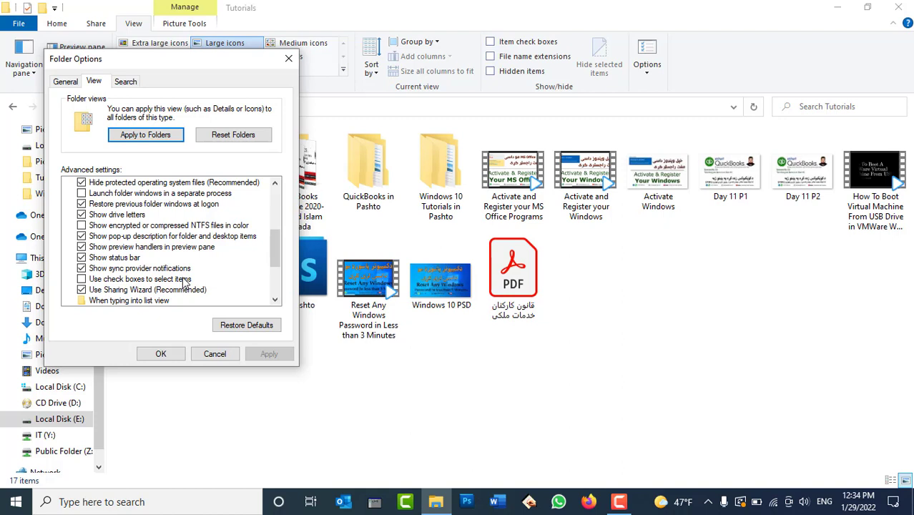
left_click(185, 280)
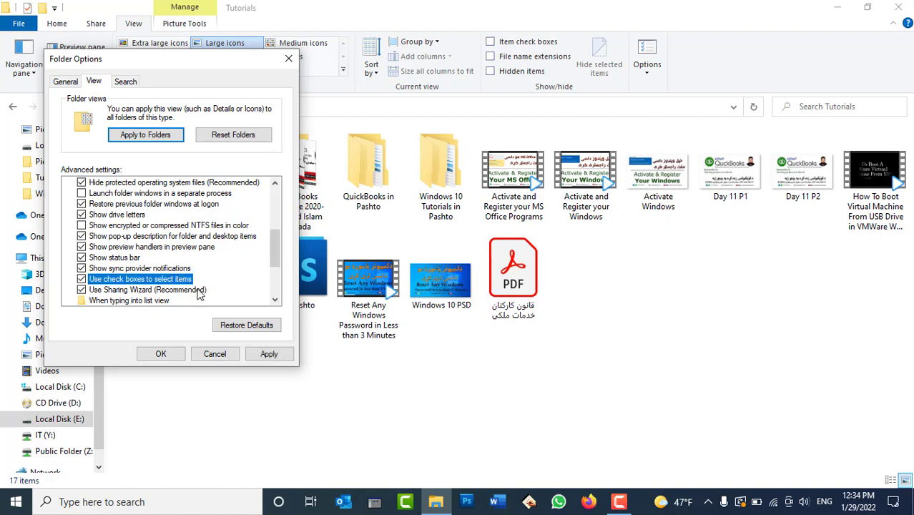
left_click(265, 353)
left_click(160, 354)
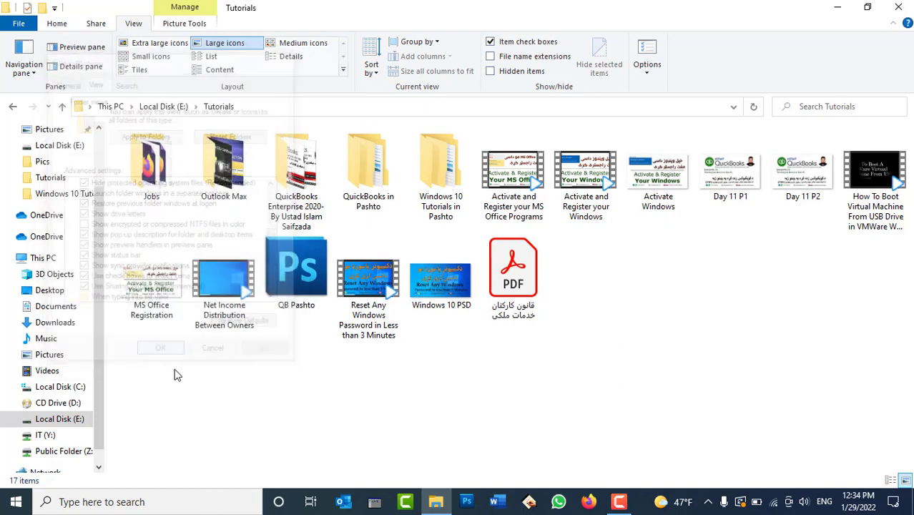
left_click(702, 132)
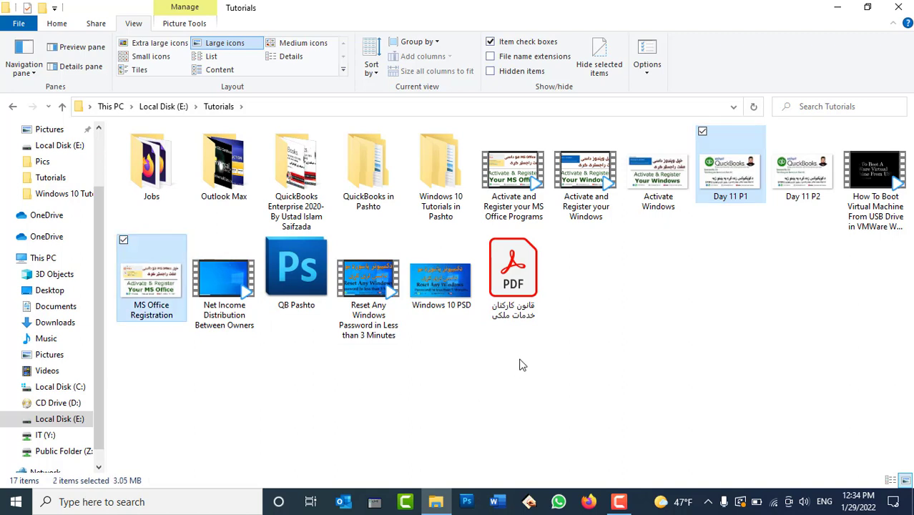
left_click(413, 240)
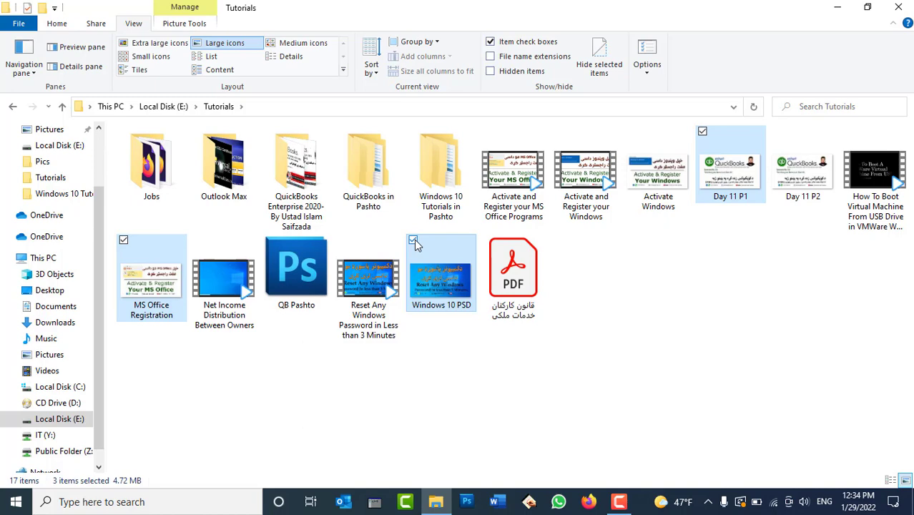
left_click(647, 53)
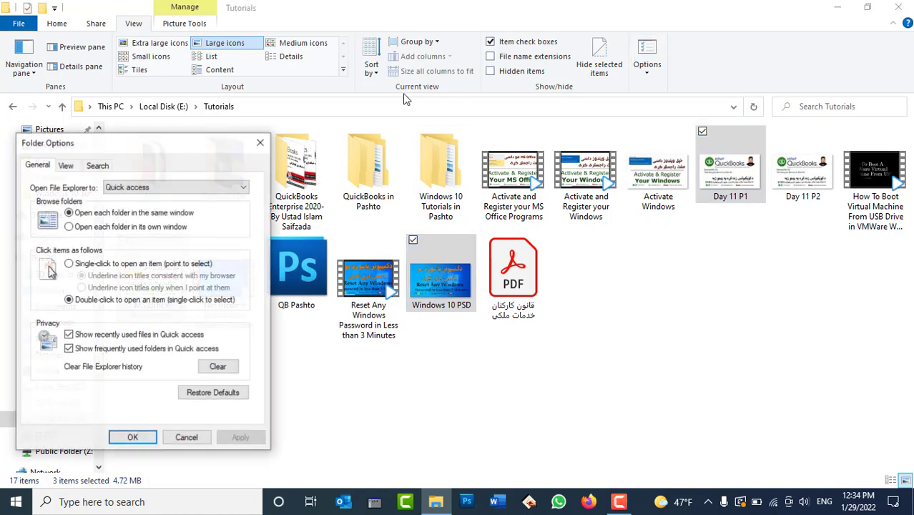
left_click(65, 165)
left_click_drag(108, 147, 628, 15)
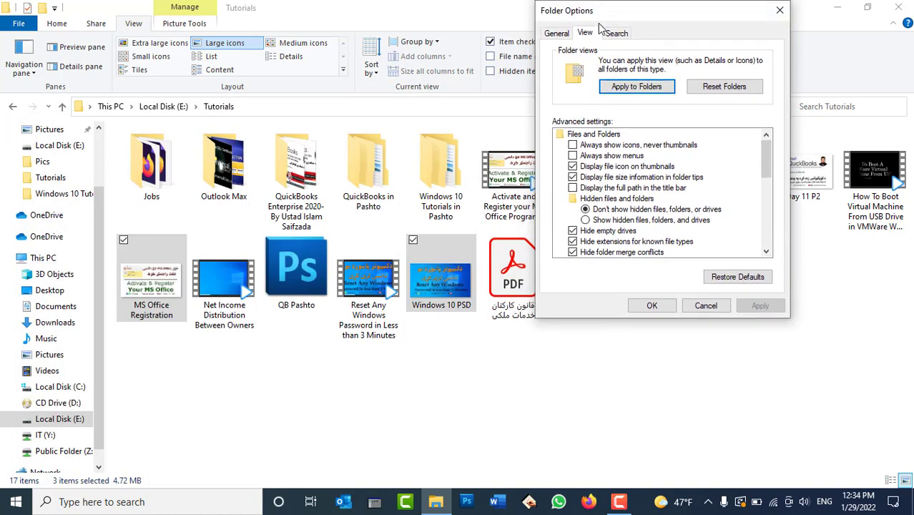
scroll(639, 187, "down", 4)
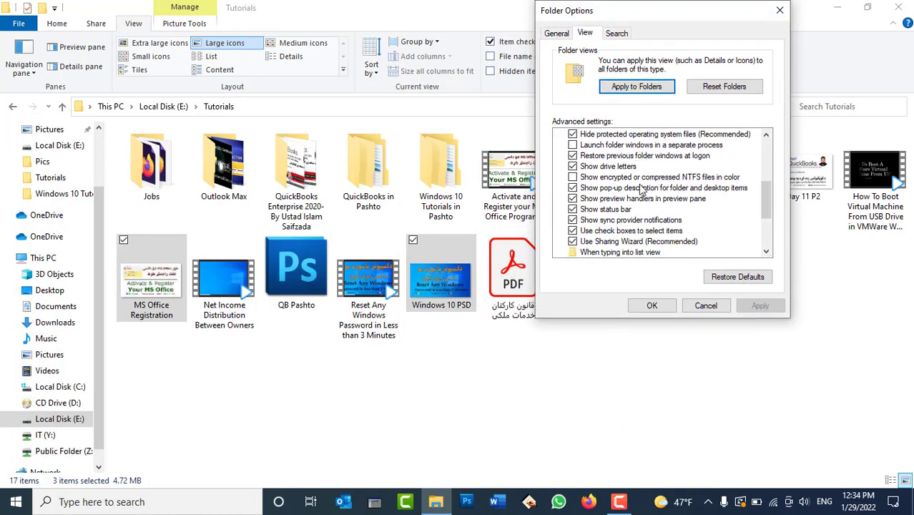
left_click(592, 232)
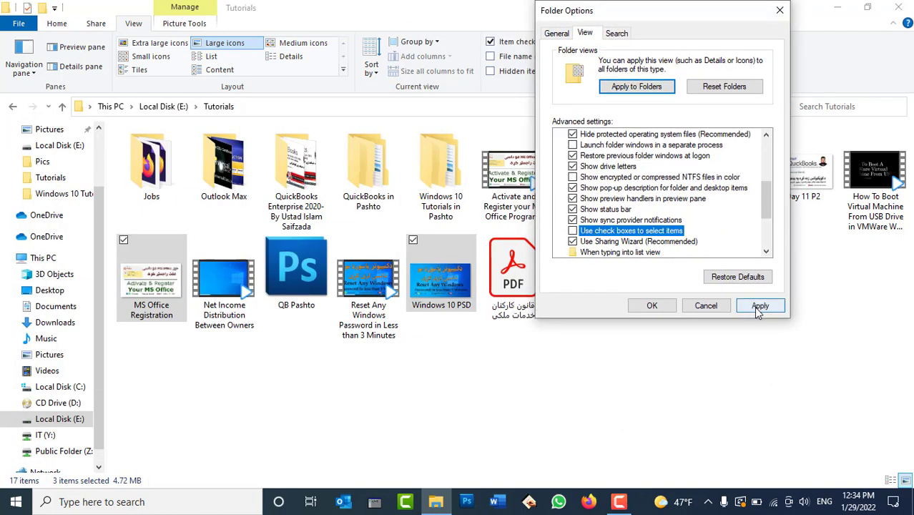
left_click(757, 308)
scroll(665, 236, "down", 1)
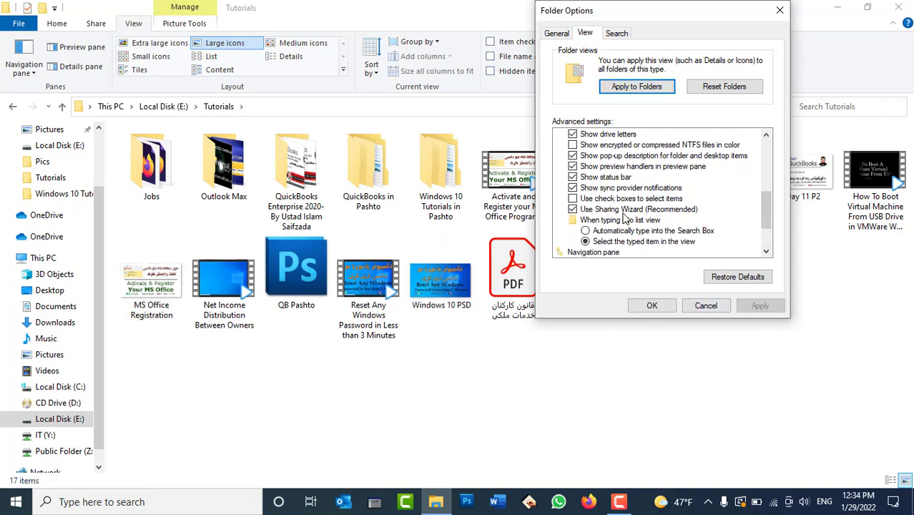
left_click(652, 305)
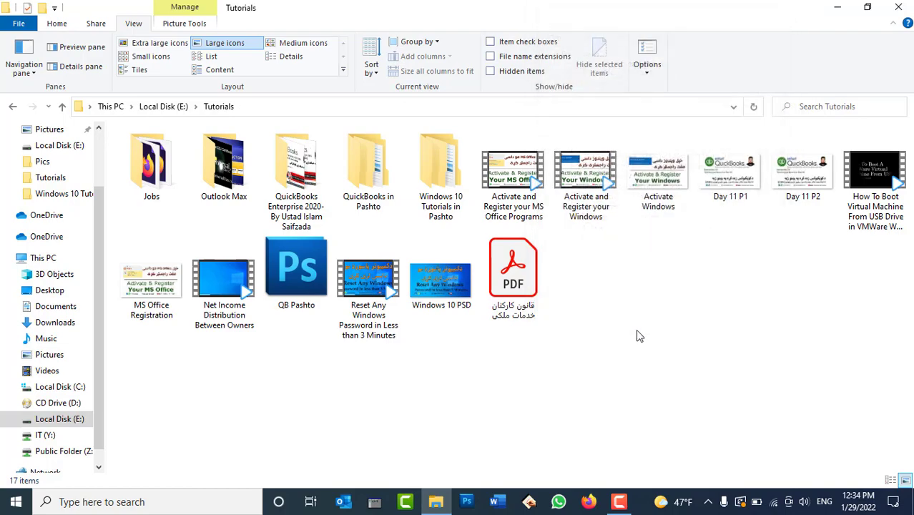
left_click(436, 501)
right_click(550, 131)
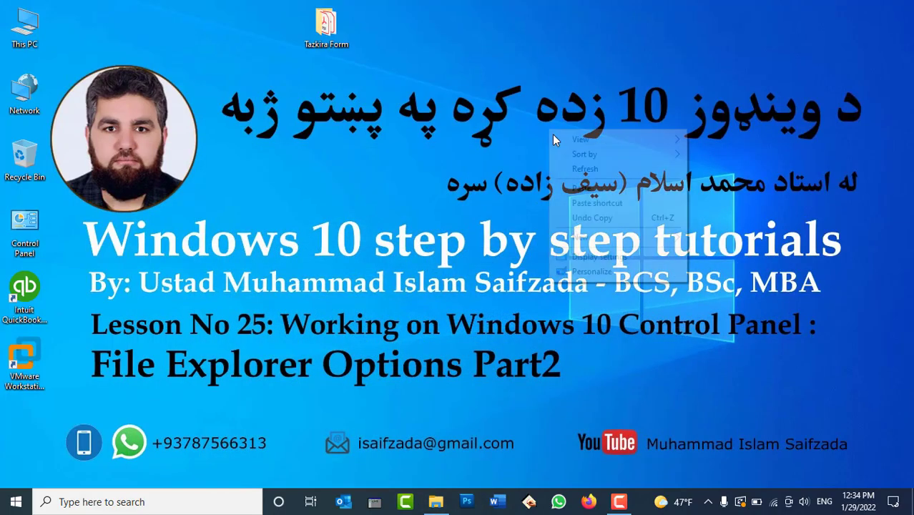
left_click(576, 171)
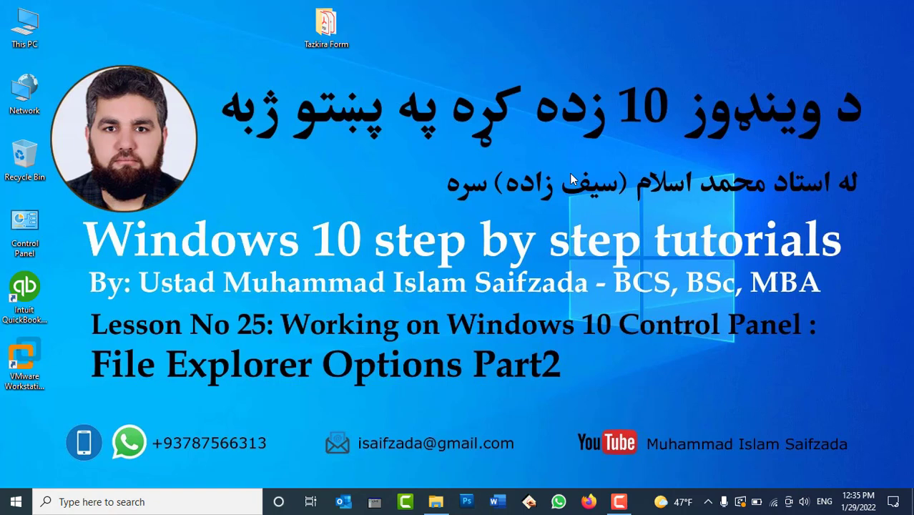
right_click(328, 25)
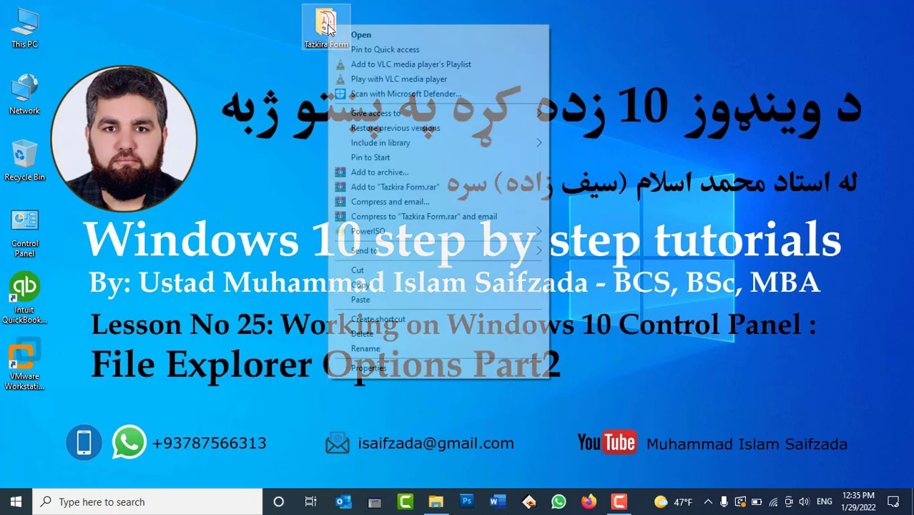
mouse_move(377, 148)
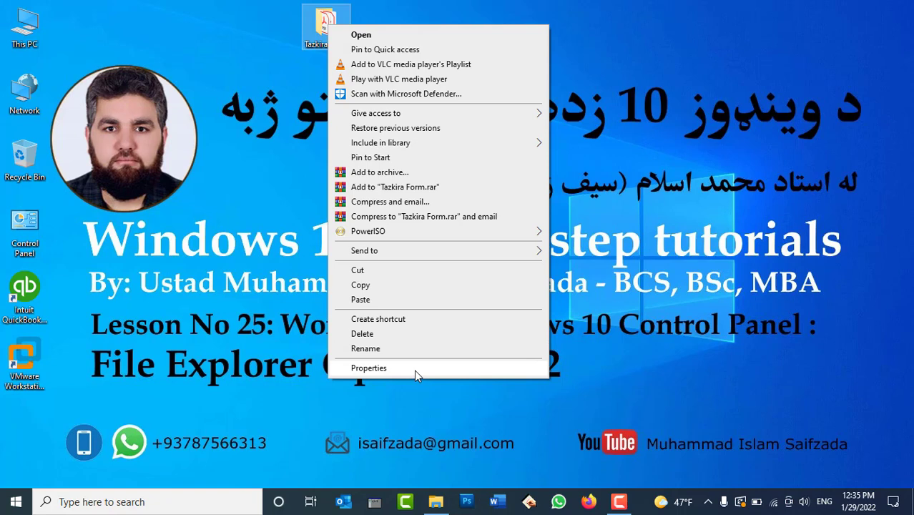
mouse_move(402, 113)
left_click(380, 368)
left_click(386, 57)
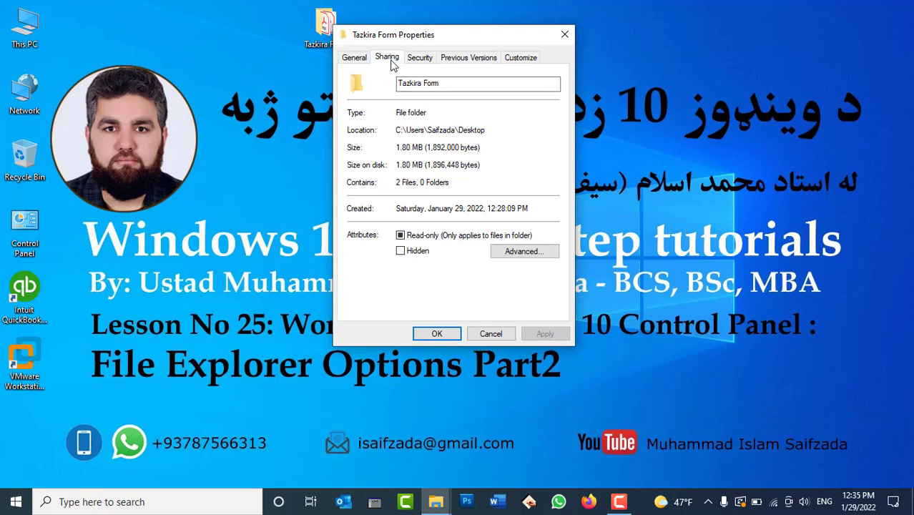
left_click_drag(417, 41, 543, 42)
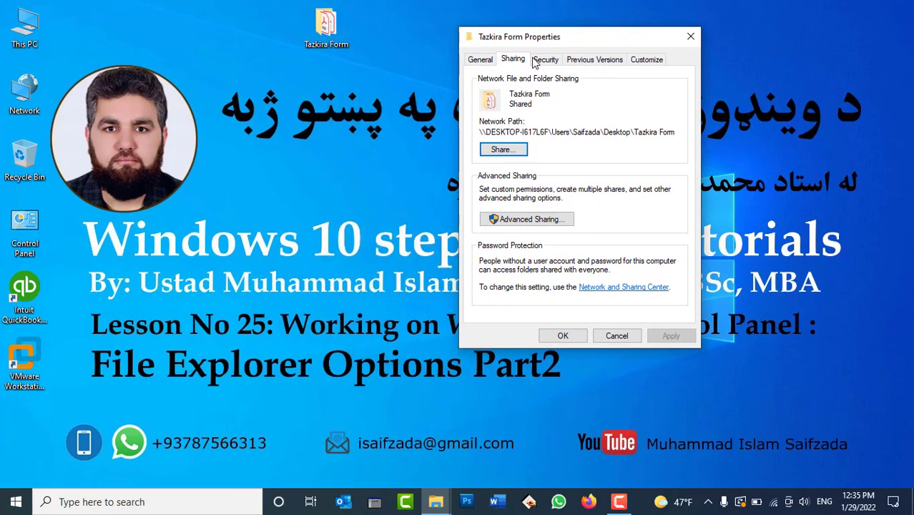
left_click(500, 154)
left_click(613, 336)
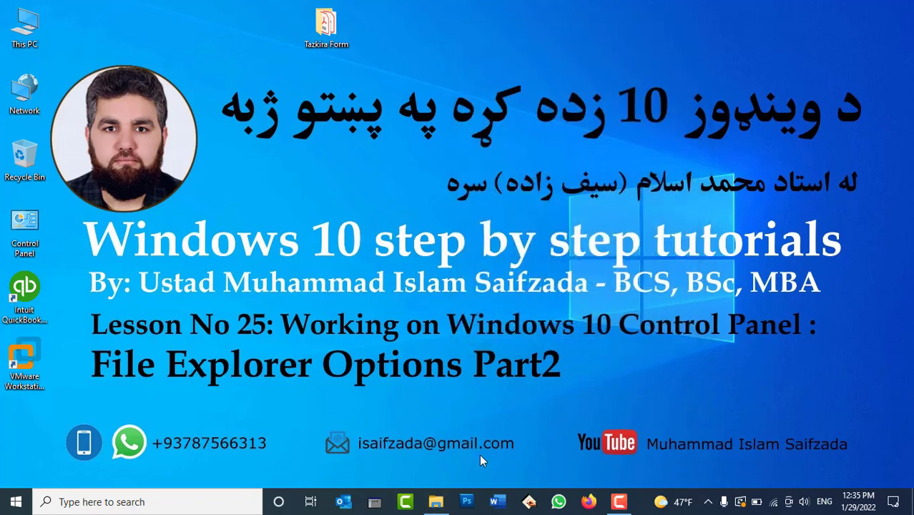
left_click(436, 502)
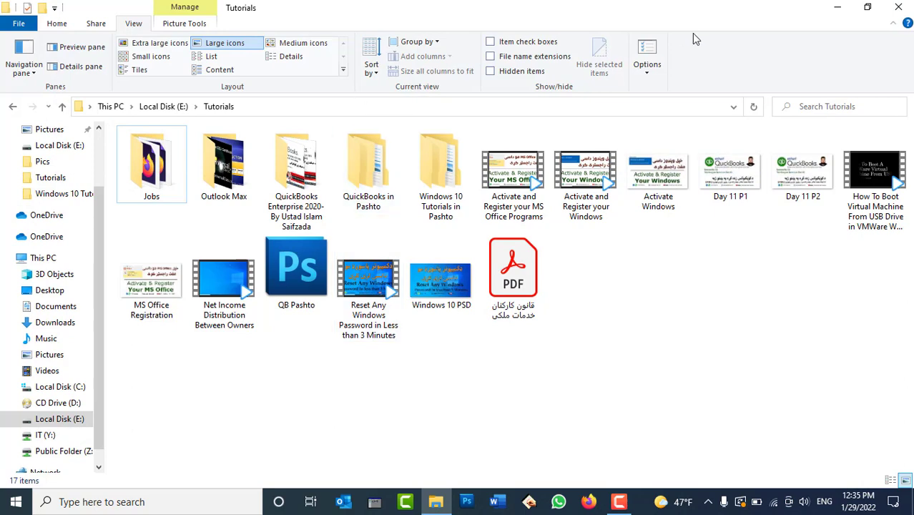
Step: Turn off Use Sharing Wizard in Folder Options' View settings and apply it
left_click(646, 54)
left_click(65, 165)
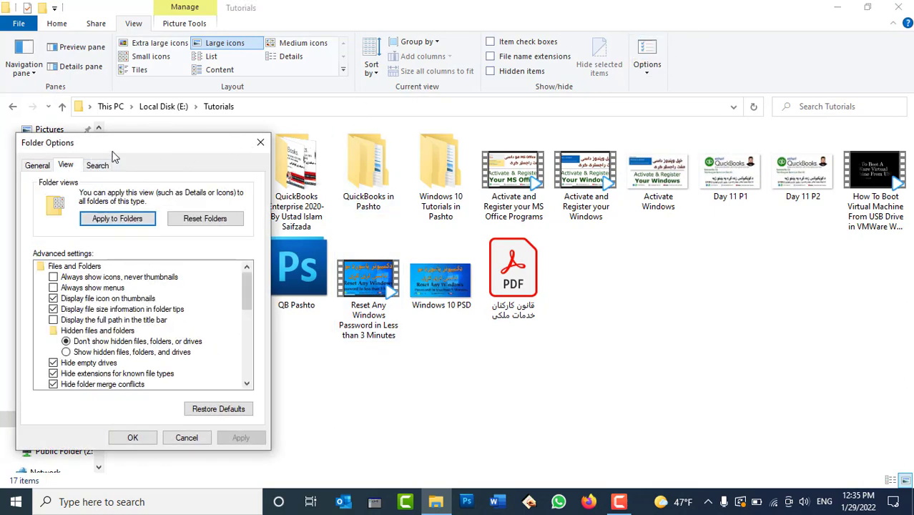
left_click_drag(163, 142, 388, 87)
scroll(375, 286, "down", 4)
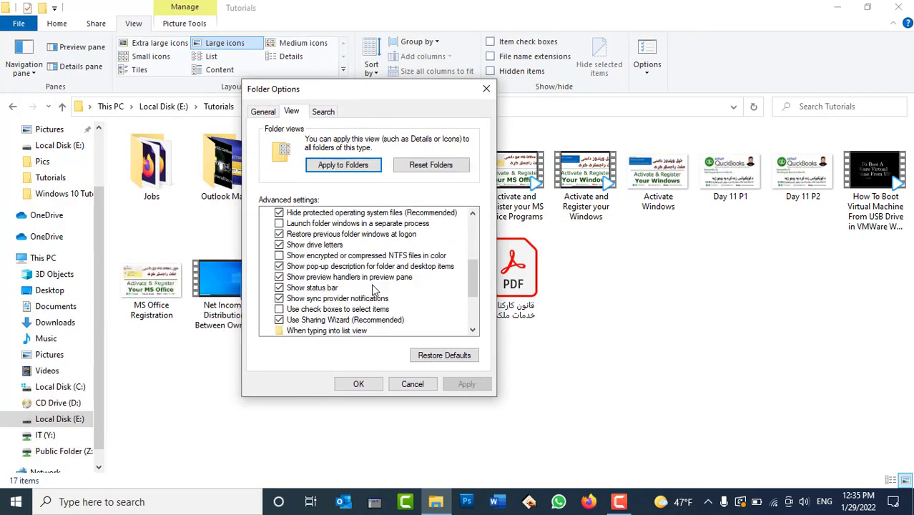
left_click(302, 322)
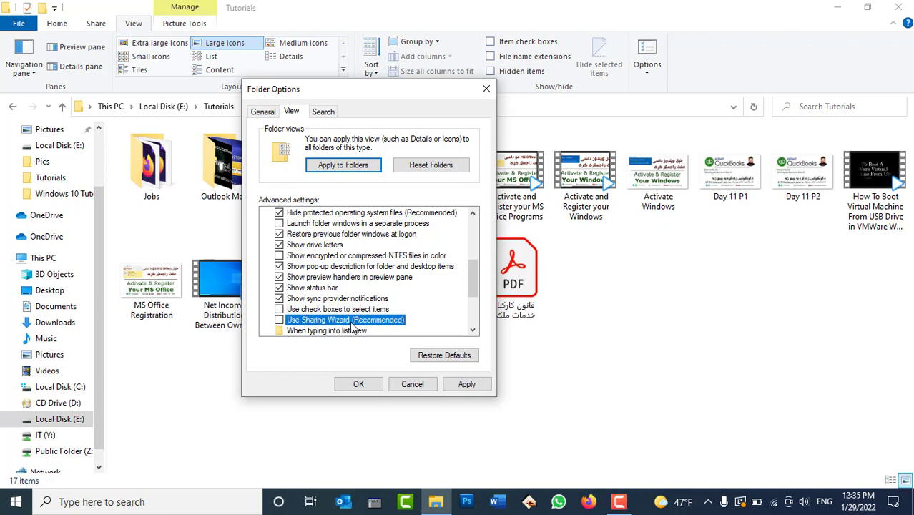
left_click(468, 384)
left_click(356, 383)
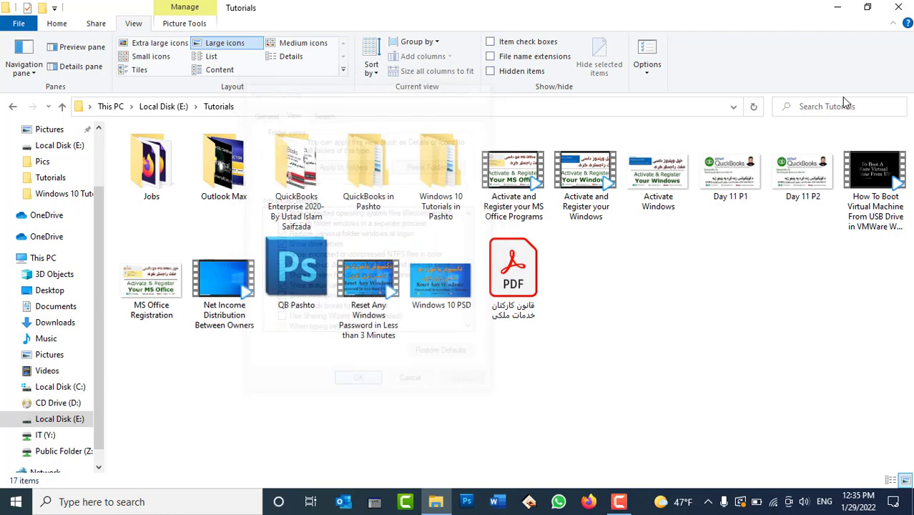
Step: In Tazkira Form's Advanced Sharing, tick Share this folder but cancel, then close its properties
left_click(898, 9)
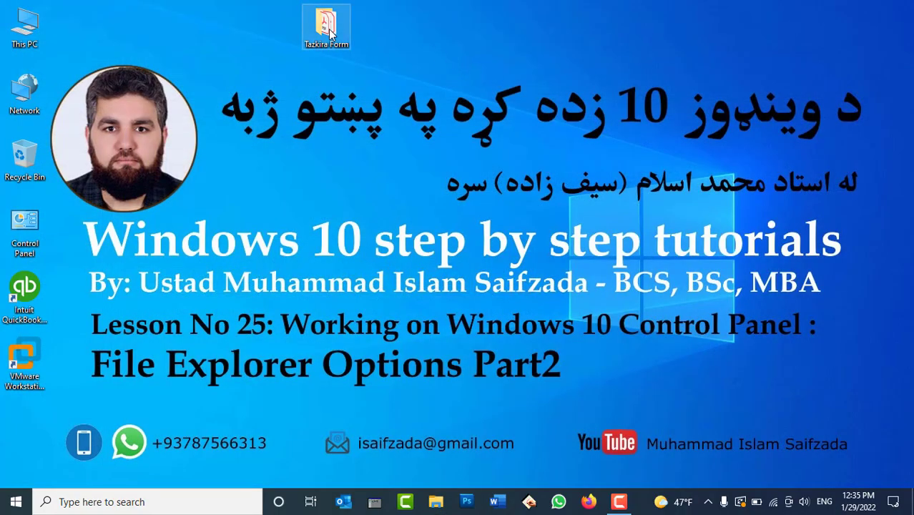
right_click(327, 28)
left_click(379, 372)
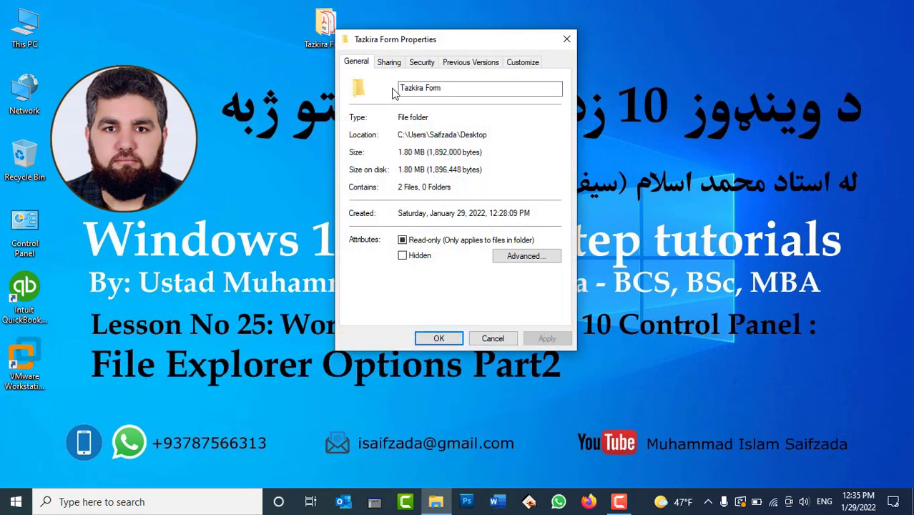
left_click(389, 63)
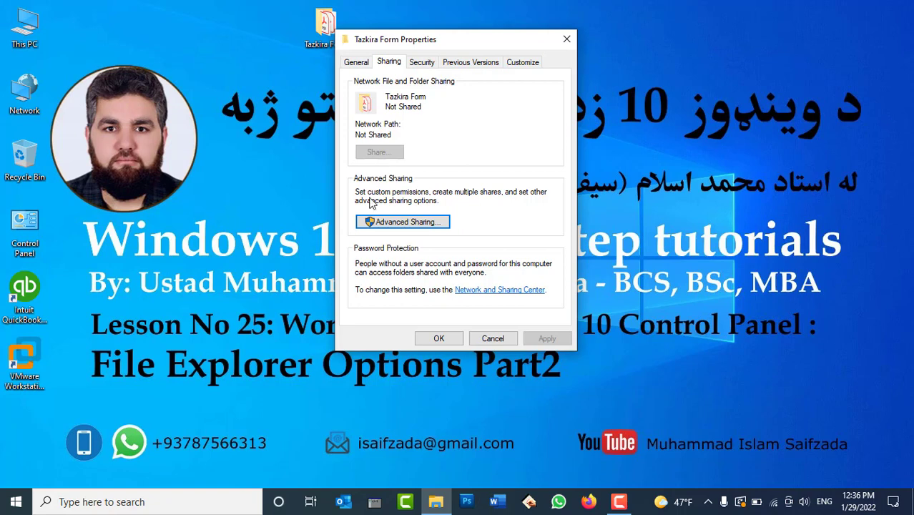
left_click(373, 223)
left_click(393, 88)
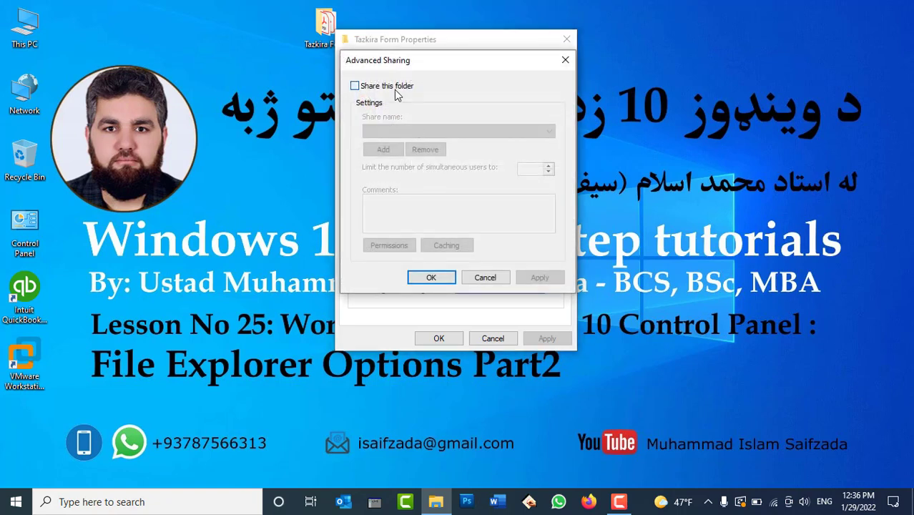
left_click(501, 279)
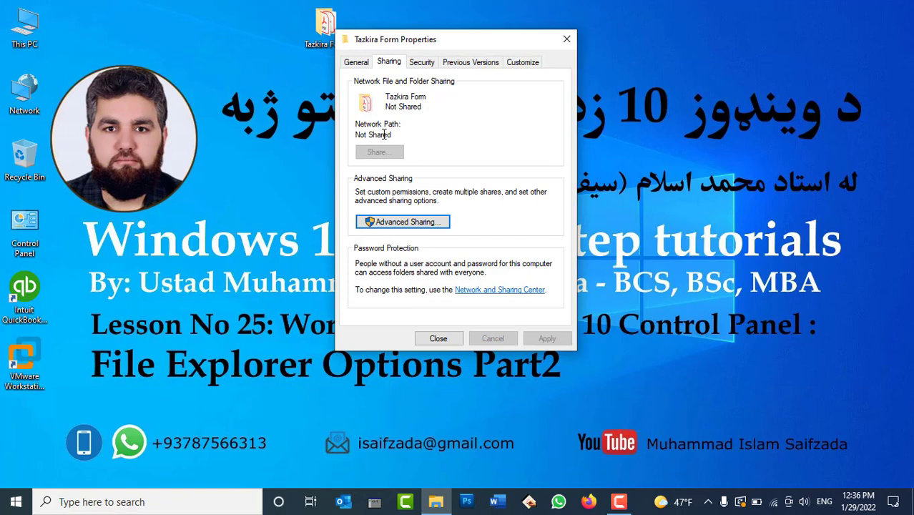
left_click(453, 338)
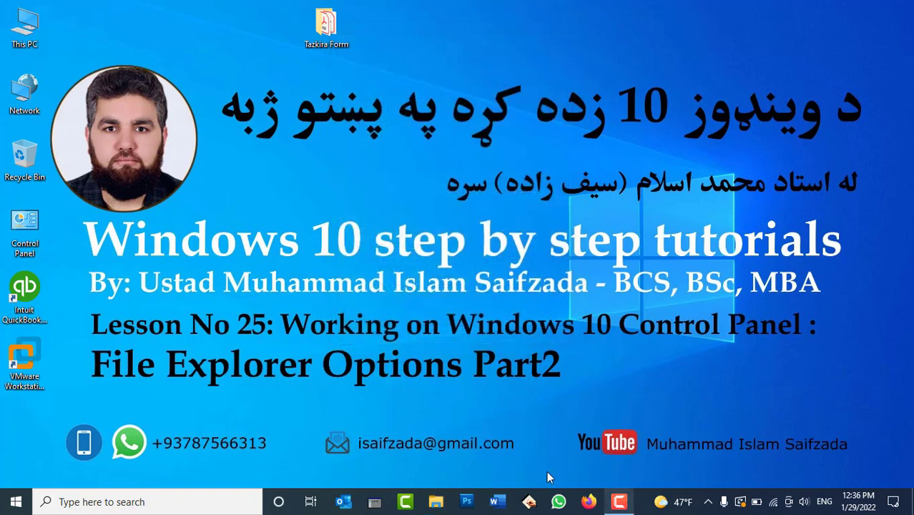
Step: Re-enable Use Sharing Wizard (Recommended) through Control Panel's File Explorer Options, then close Control Panel
double_click(24, 243)
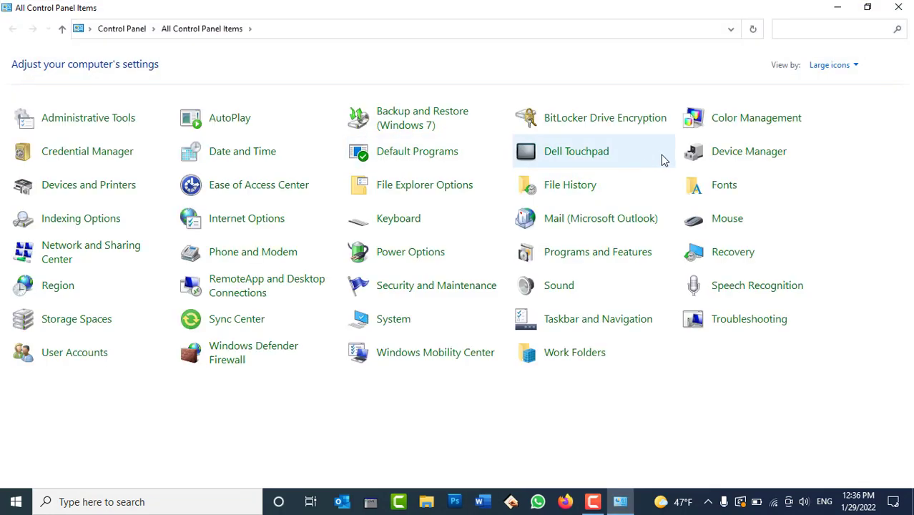
left_click(404, 187)
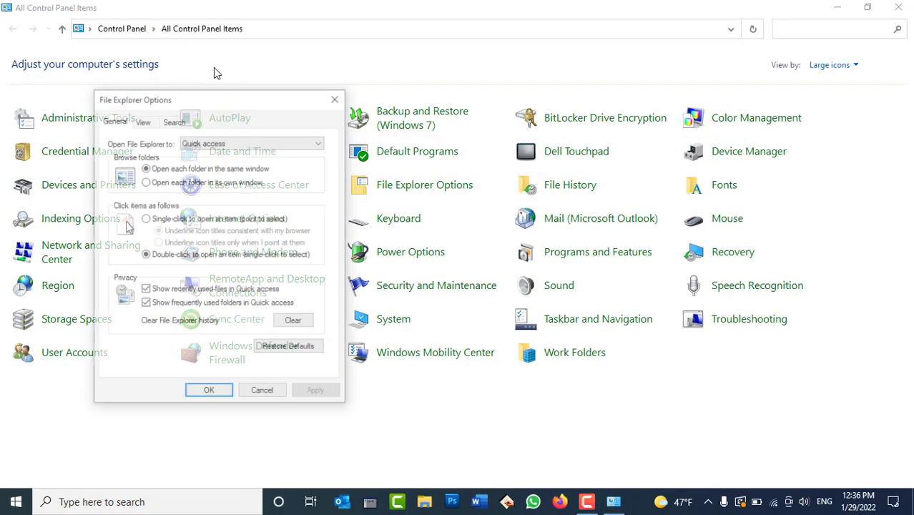
left_click(144, 122)
left_click_drag(254, 96, 424, 55)
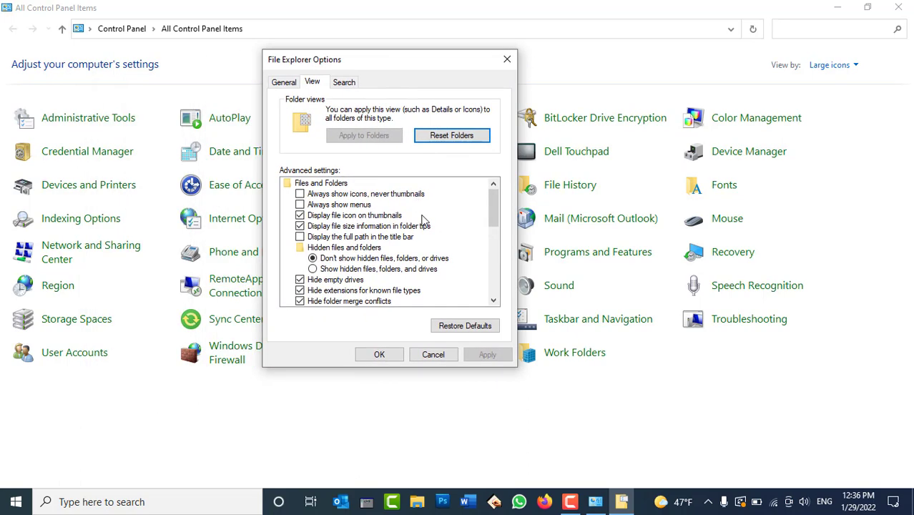
scroll(422, 221, "down", 4)
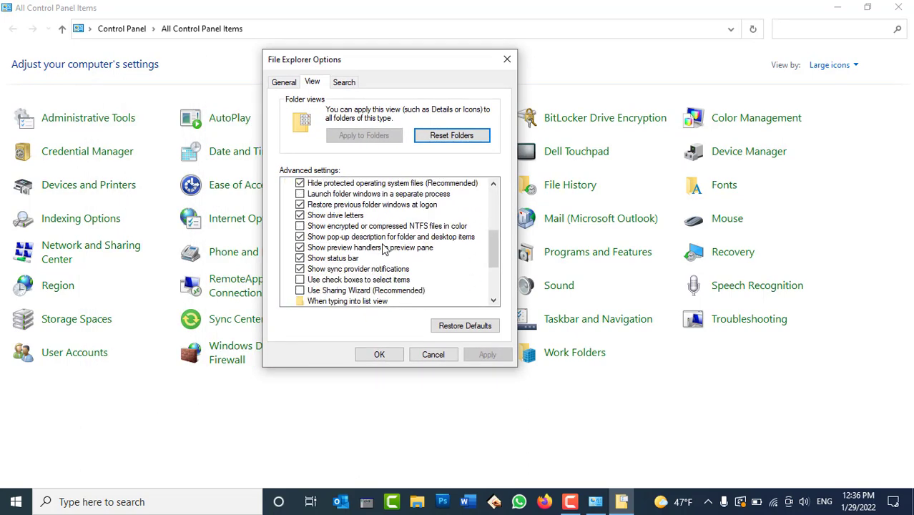
left_click(318, 290)
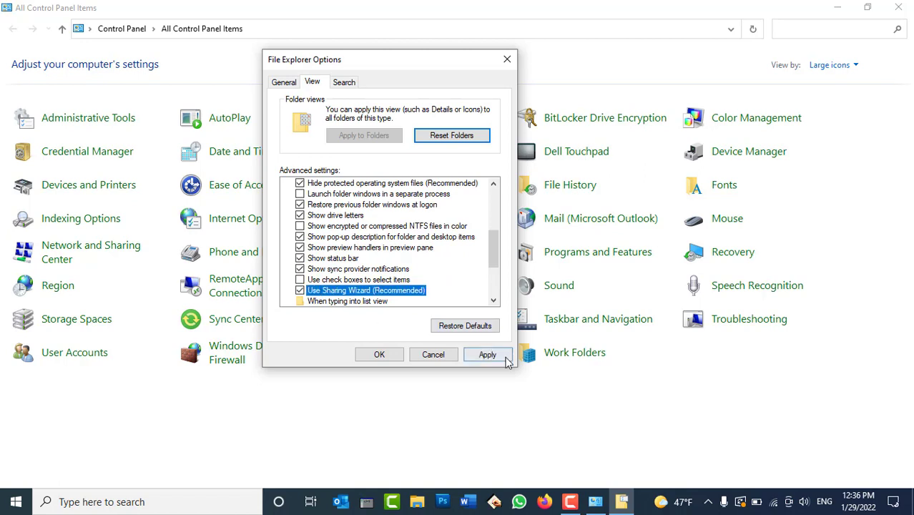
left_click(504, 356)
left_click(379, 354)
left_click(898, 8)
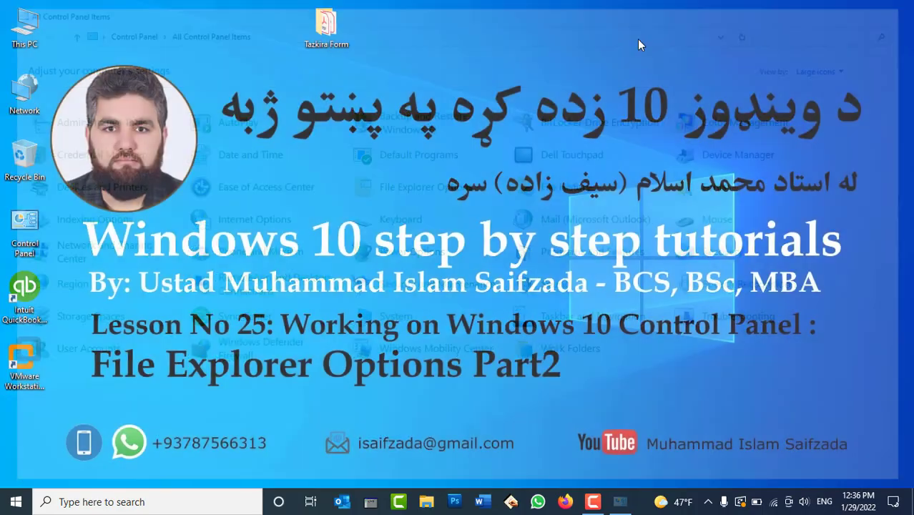
Step: In Local Disk (E:), copy and paste the قانون-كار PDF to duplicate it
double_click(37, 28)
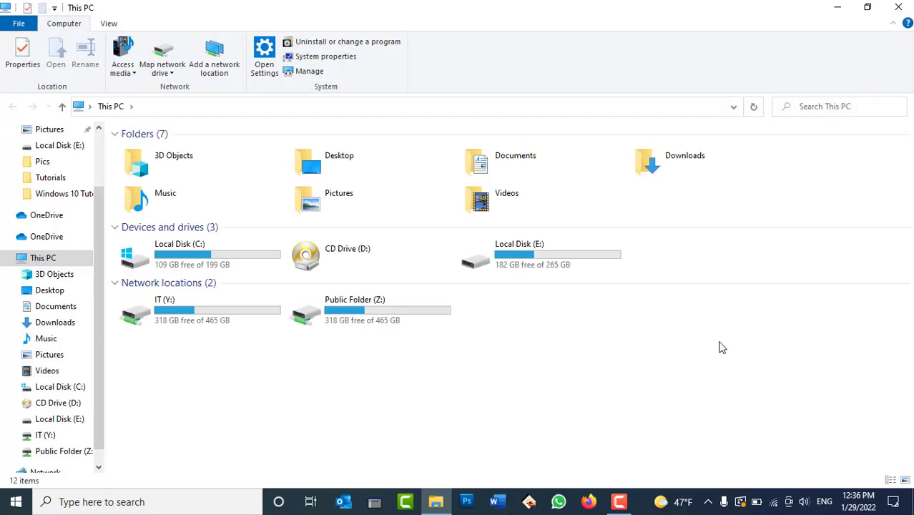
double_click(561, 262)
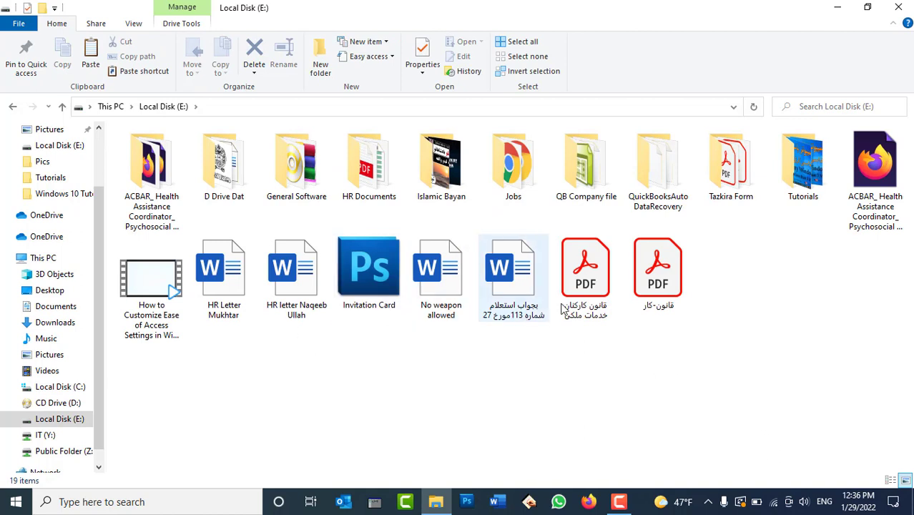
left_click(644, 282)
left_click(631, 368)
key("ctrl+v")
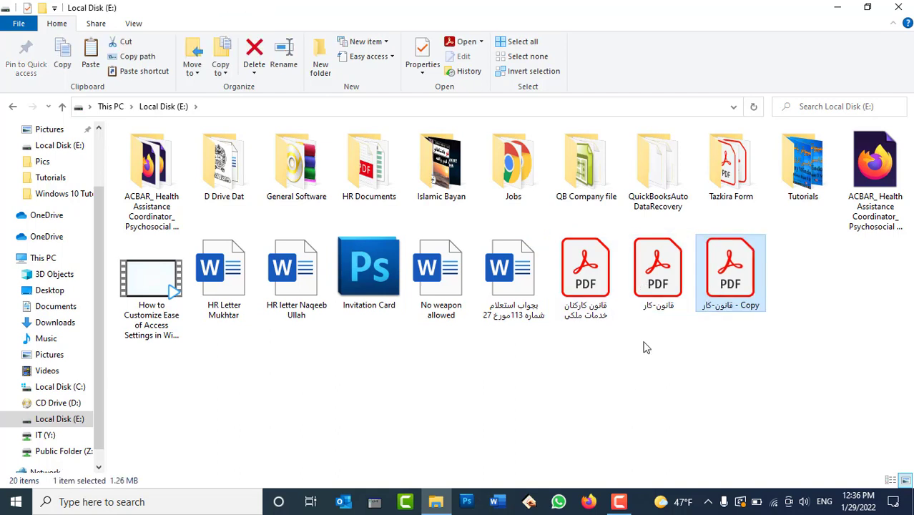
Step: Rename the duplicate PDF to Shadgul and refresh the folder listing
left_click(726, 306)
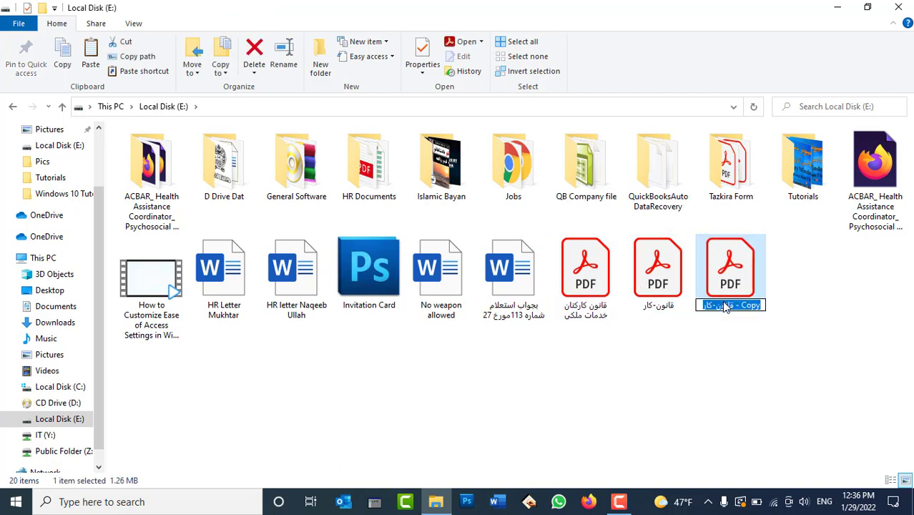
type("Shdgu")
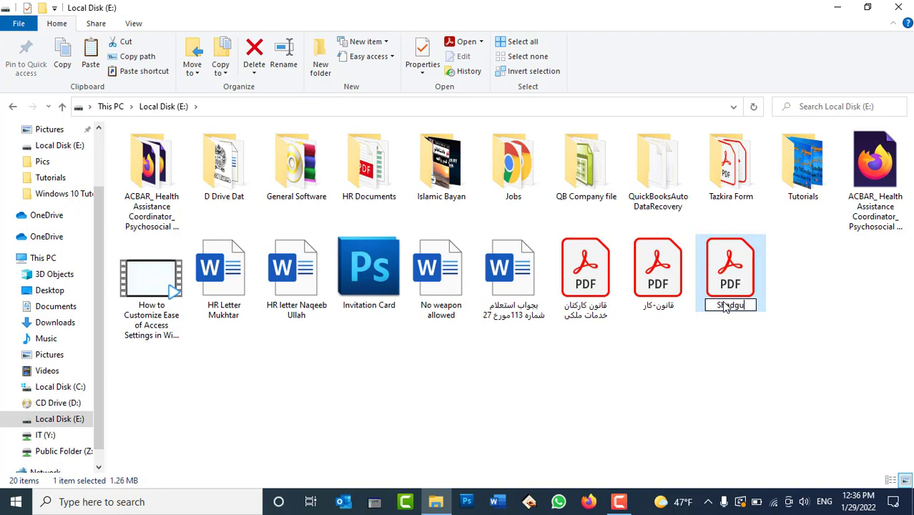
type("l")
key("Return")
right_click(798, 288)
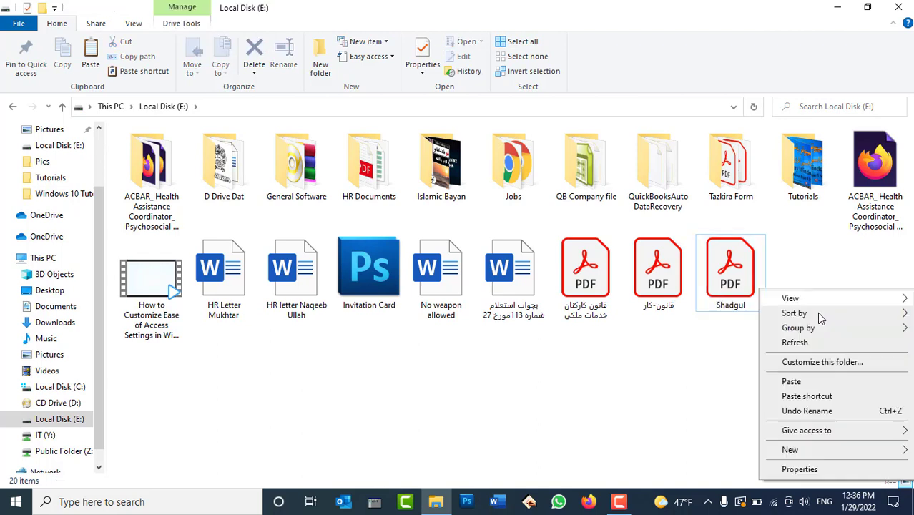
left_click(814, 342)
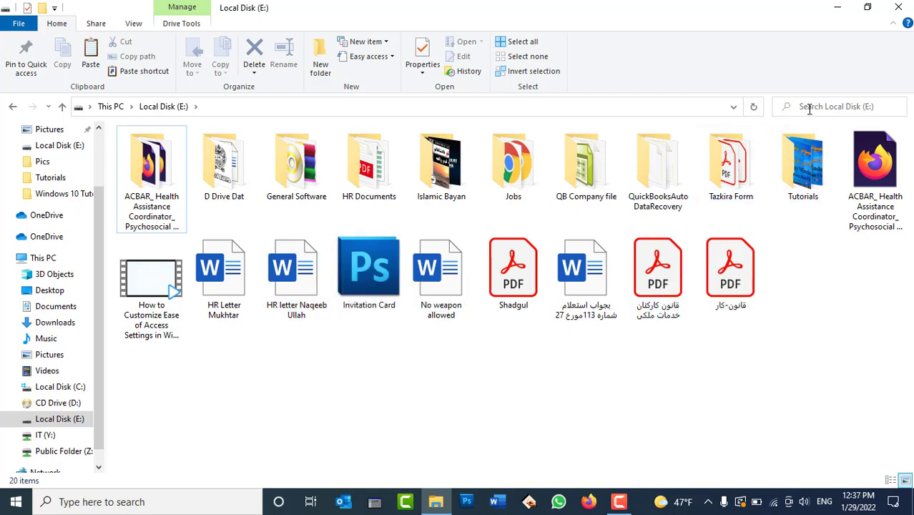
Step: Search Local Disk (E:) for shadgul, then reopen the drive via This PC
left_click(809, 108)
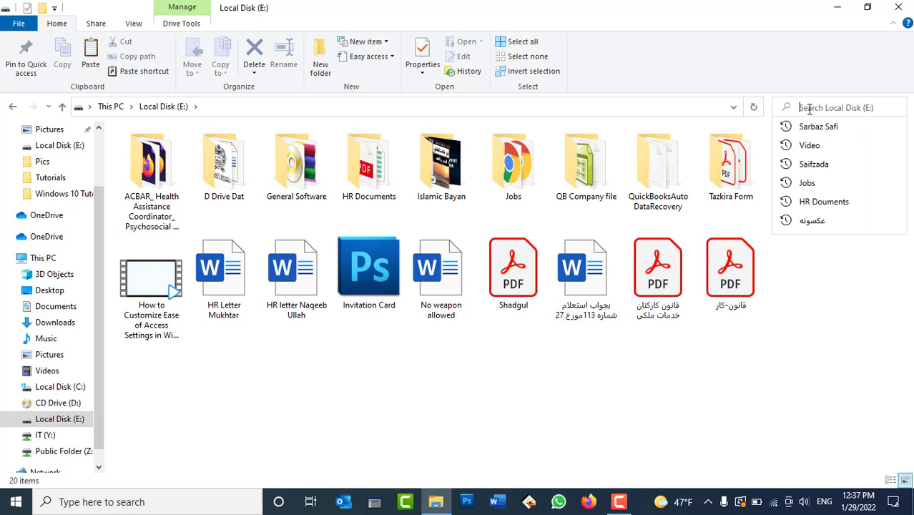
type("shadgul")
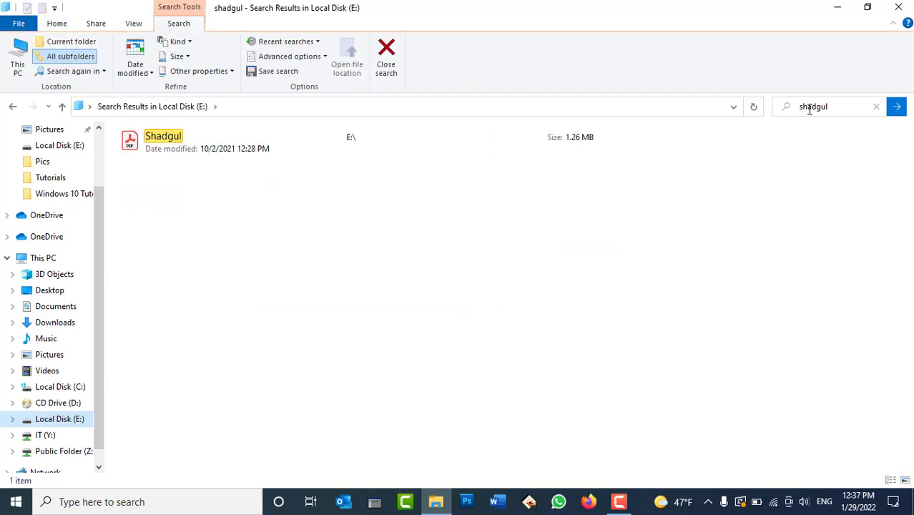
key("Return")
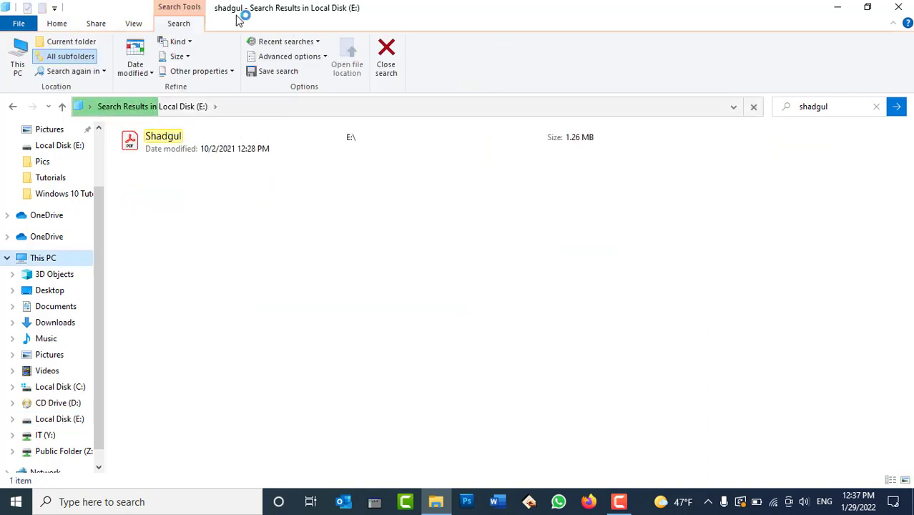
left_click(69, 258)
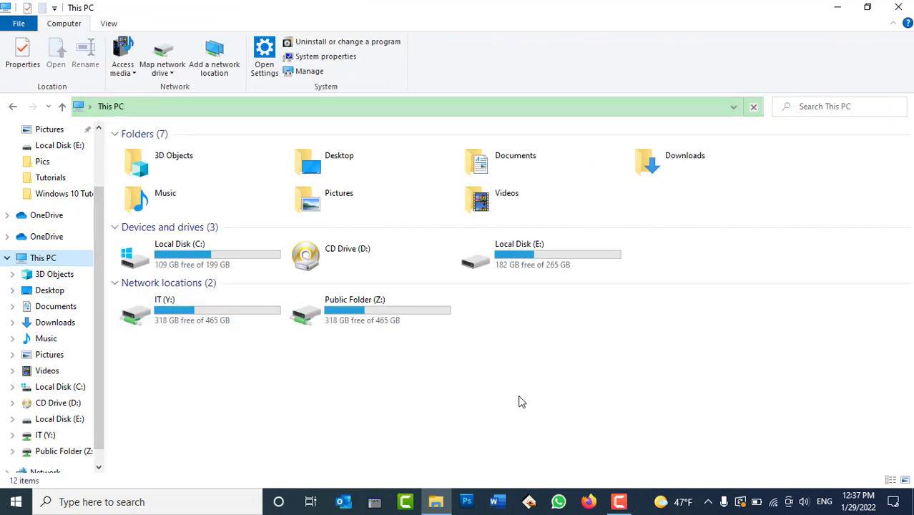
double_click(571, 259)
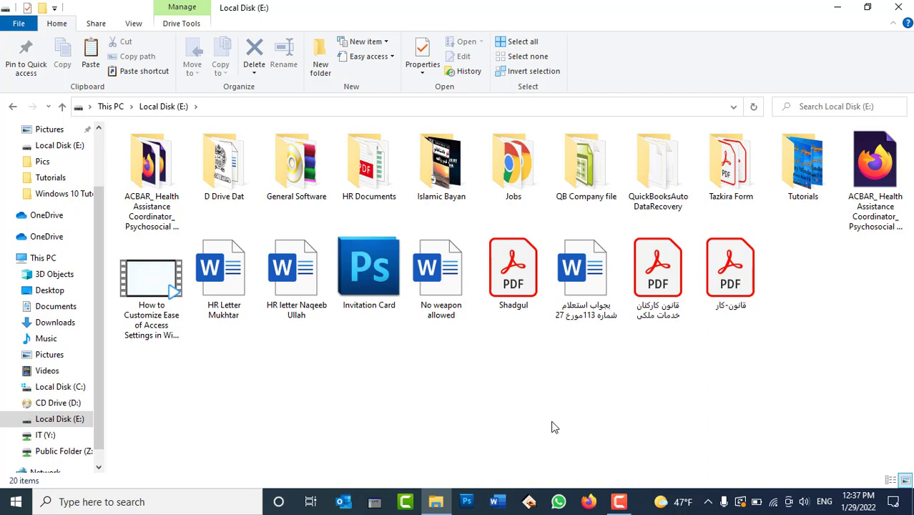
Step: Select the Shadgul PDF by typing 's', check recent searches, and show the View ribbon
key("s")
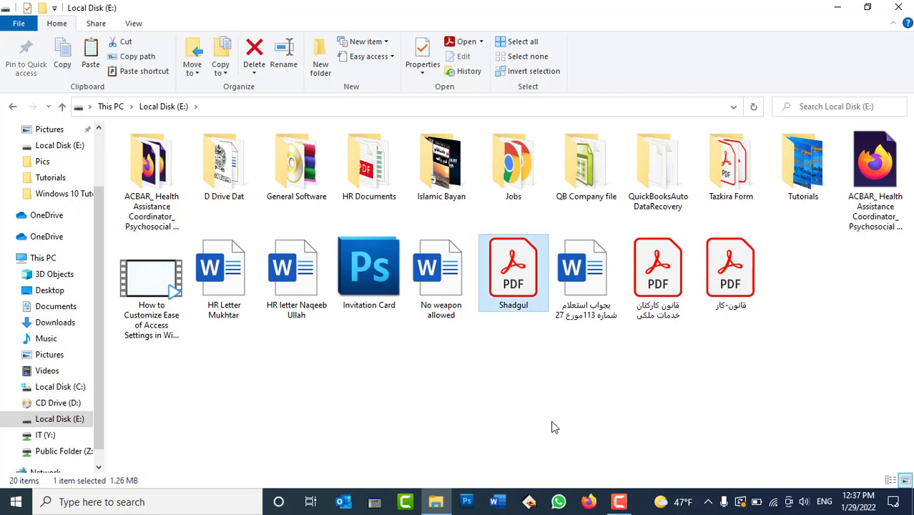
left_click(551, 427)
key("s")
left_click(777, 337)
left_click(811, 111)
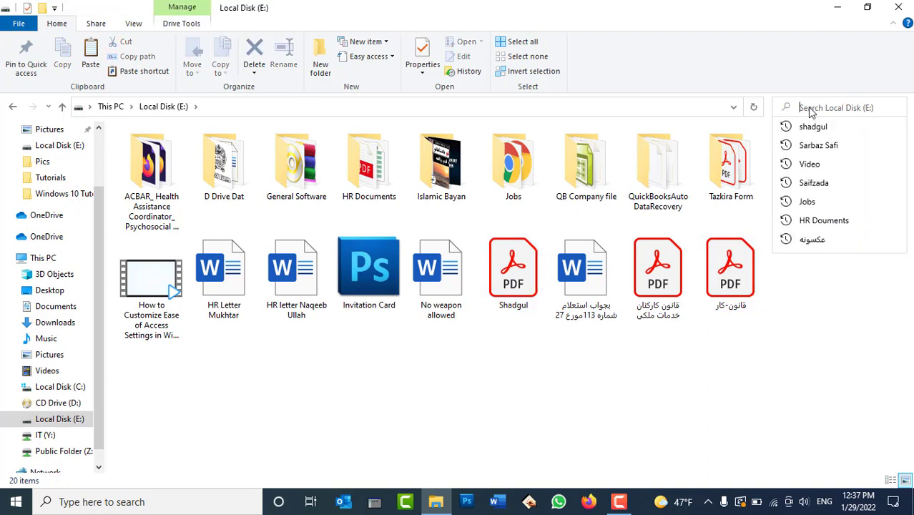
left_click(821, 335)
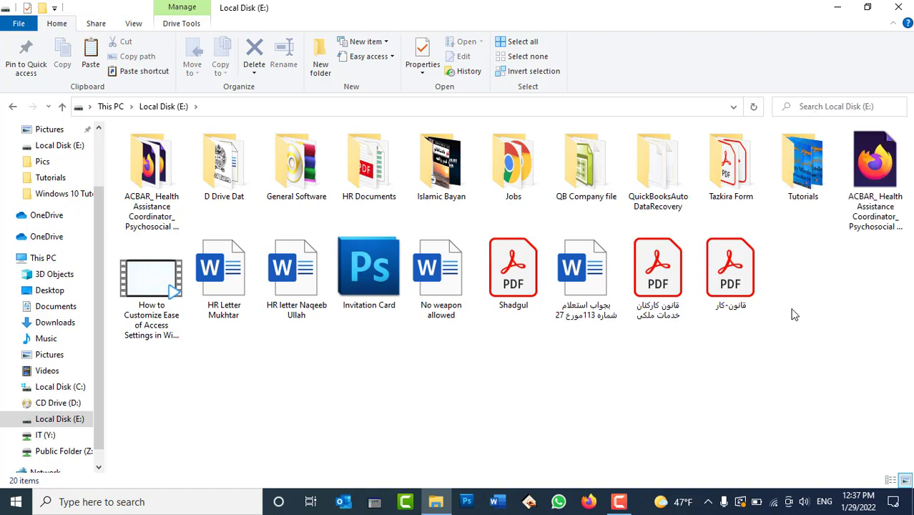
left_click(143, 28)
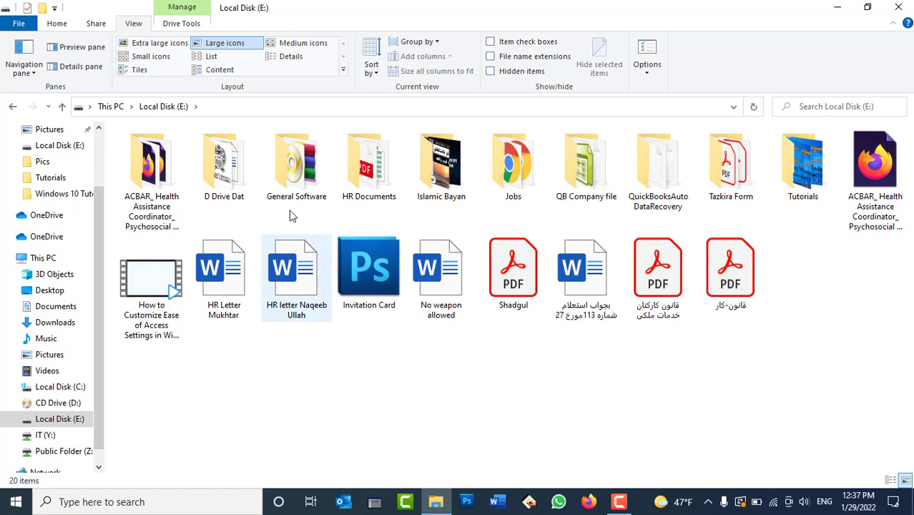
Step: Set list-view typing to 'Automatically type into the Search Box' in Folder Options and apply
left_click(646, 46)
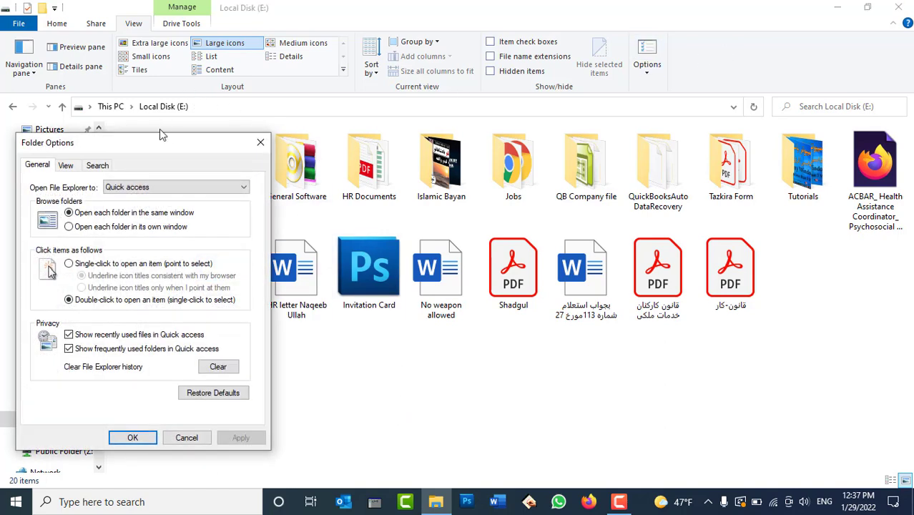
left_click_drag(158, 136, 238, 91)
left_click(222, 113)
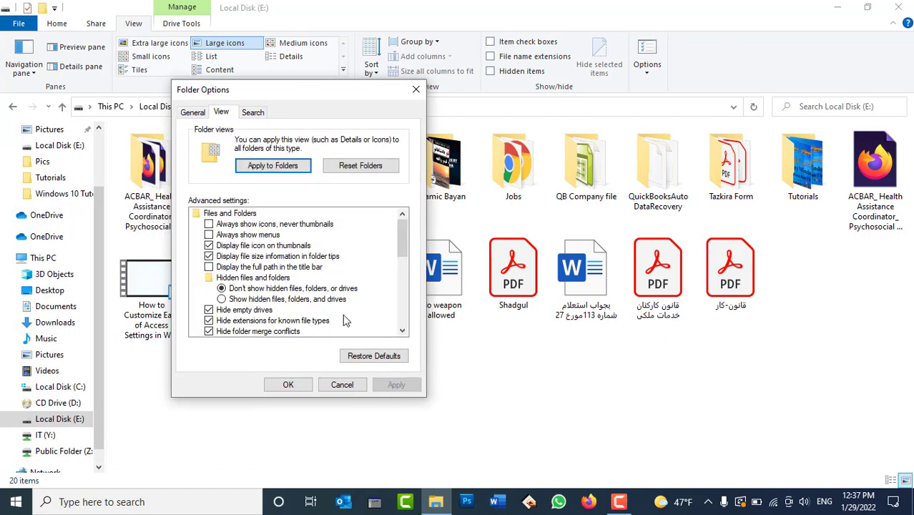
scroll(342, 317, "down", 6)
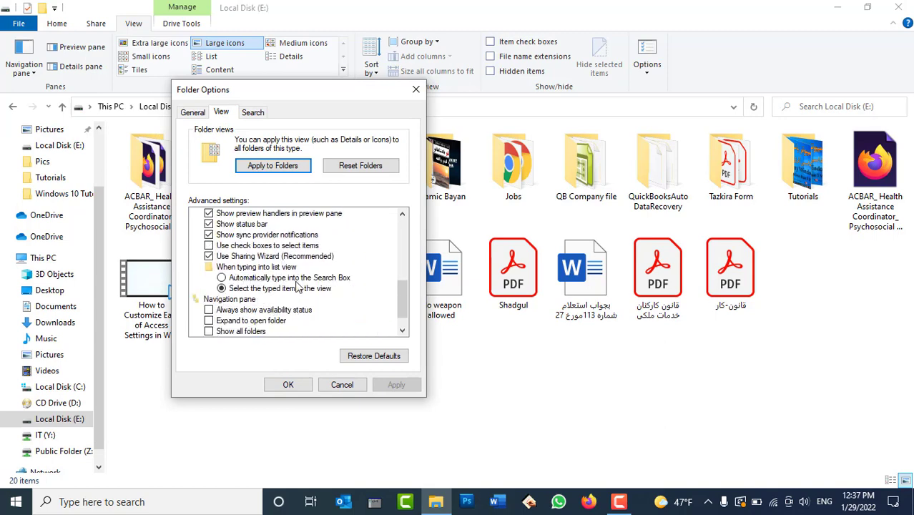
left_click(345, 283)
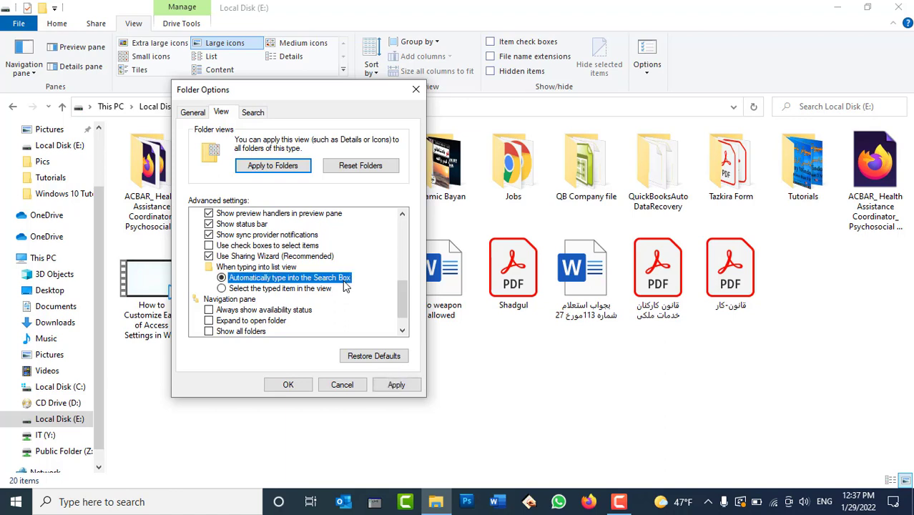
left_click(394, 384)
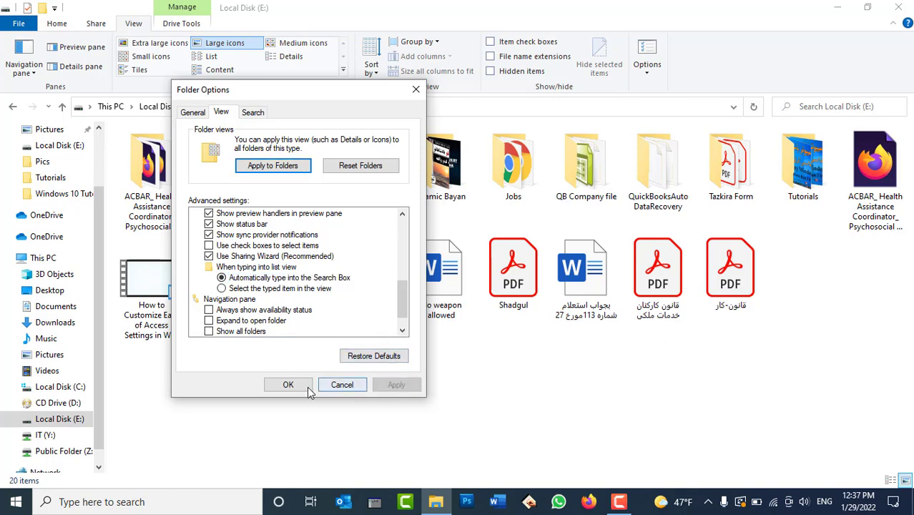
left_click(288, 385)
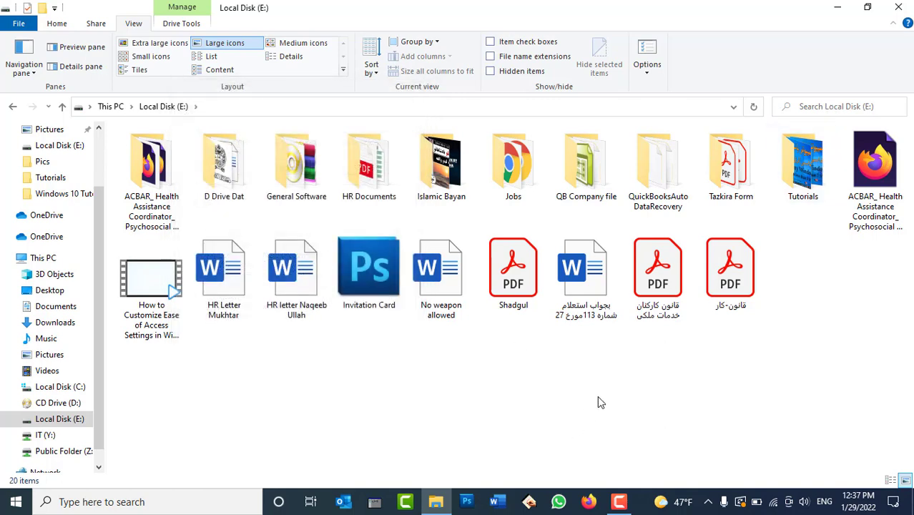
Step: Test typing 'sh' into the search box, then clear it
key("ctrl+f")
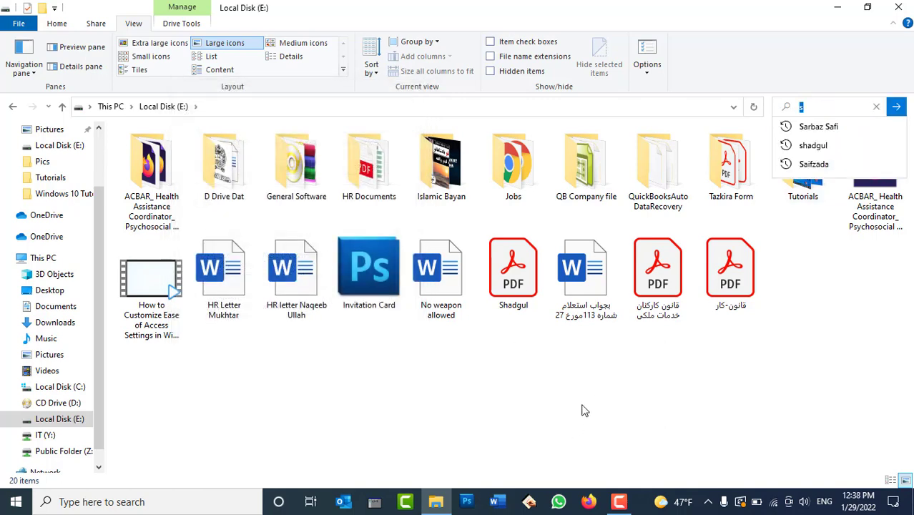
type("h")
key("BackSpace")
type("sha")
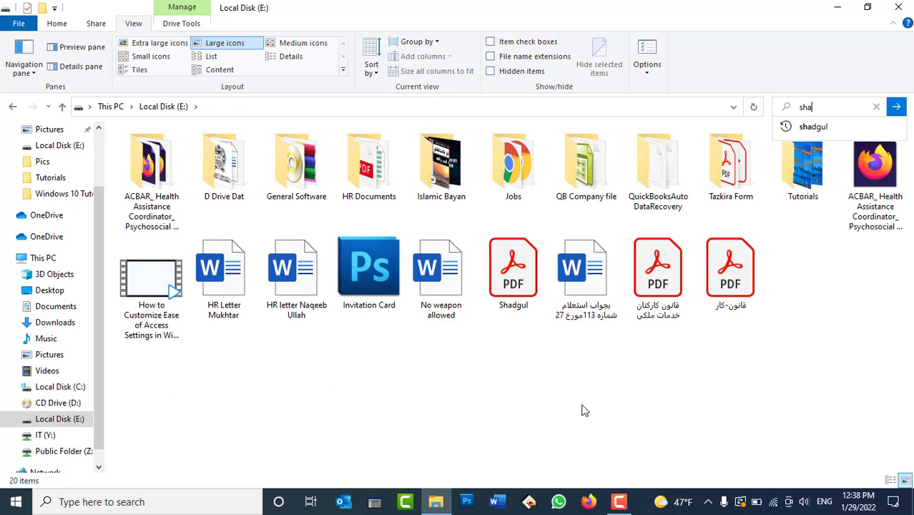
key("BackSpace")
key("BackSpace")
key("BackSpace")
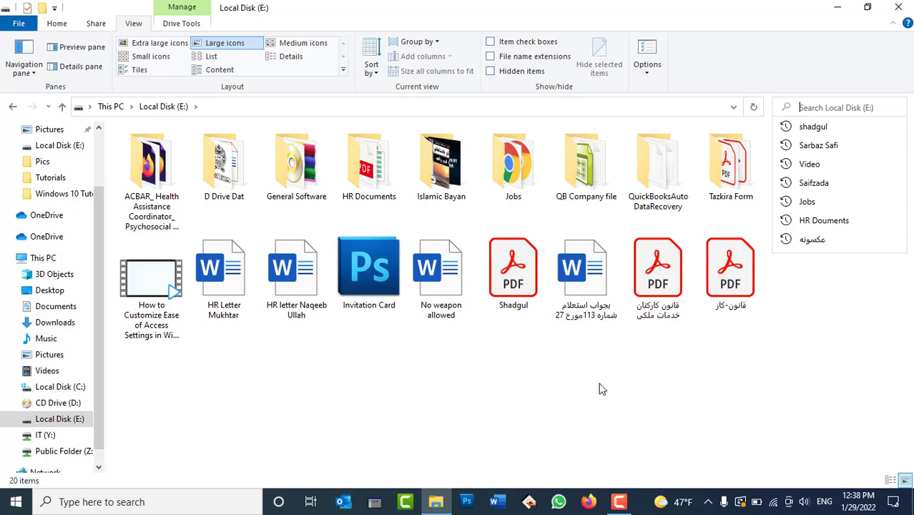
left_click(599, 387)
Step: Reopen Local Disk (E:), type 'sh' into its search, select a PDF, and open Folder Options
left_click(44, 256)
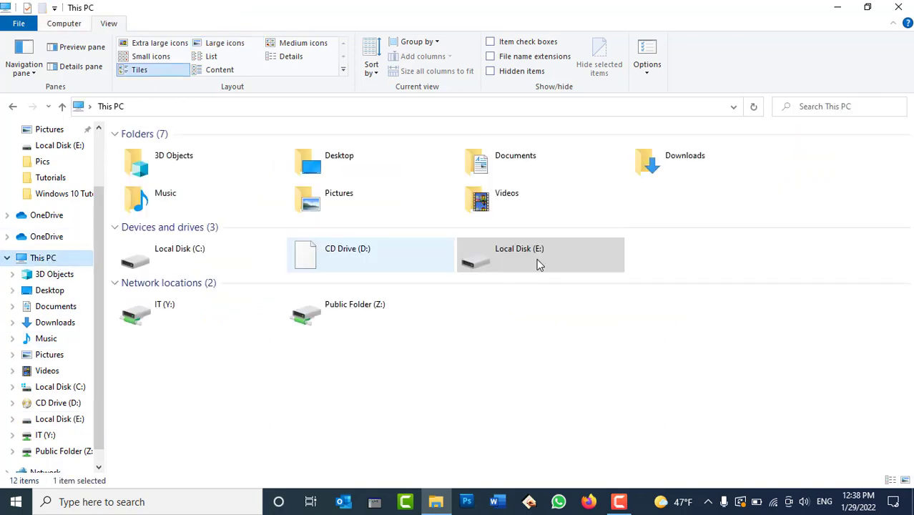
double_click(551, 254)
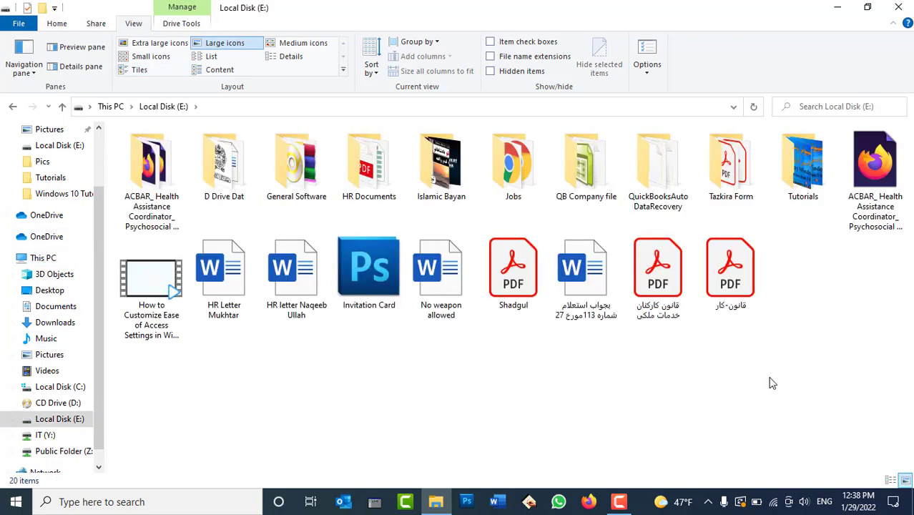
key("ctrl+e")
type("haf")
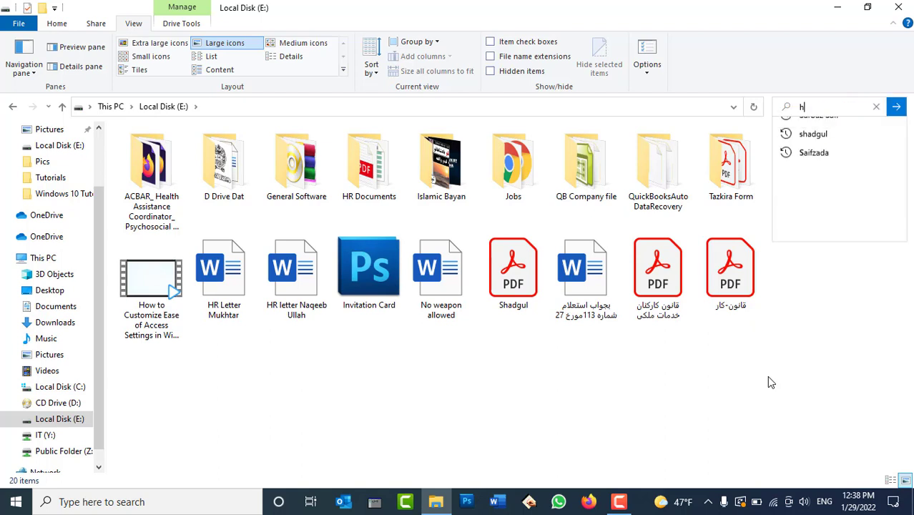
key("BackSpace")
key("BackSpace")
key("BackSpace")
type("shad")
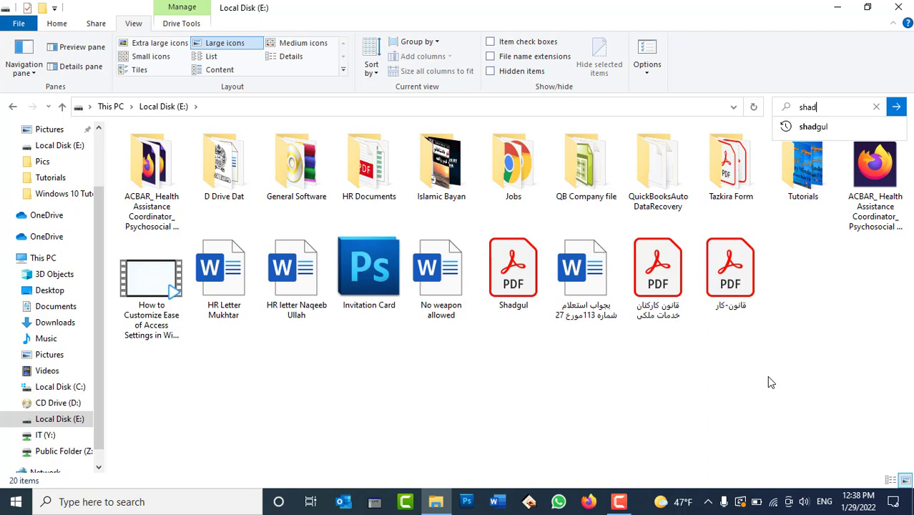
left_click(526, 287)
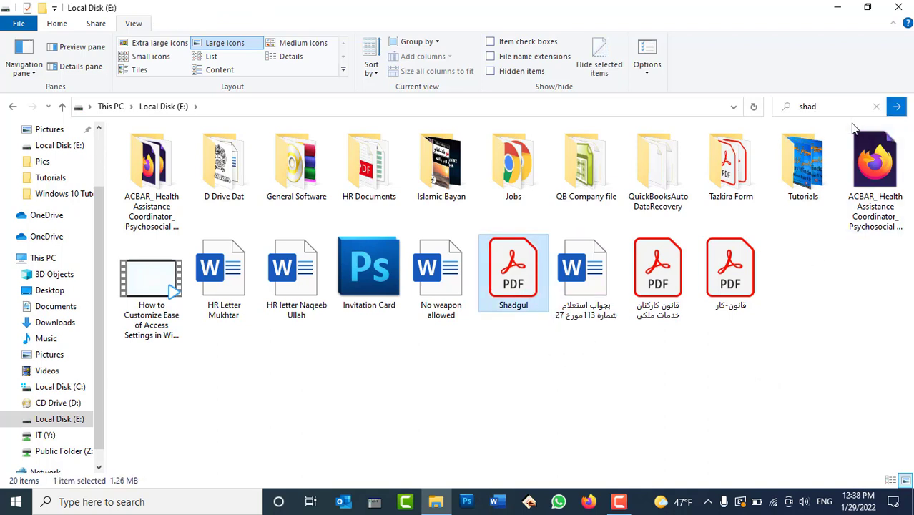
left_click(647, 50)
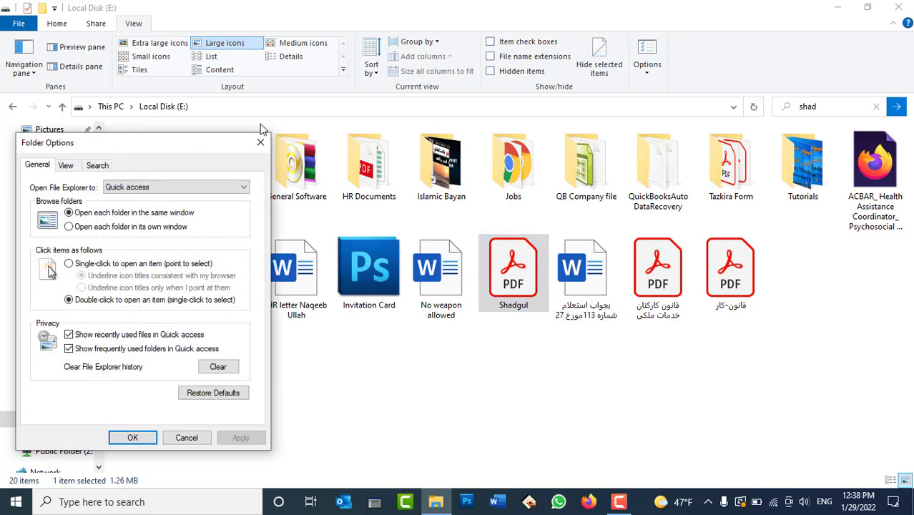
Step: Set list-view typing to 'Select the typed item in the view' and apply
left_click_drag(215, 143, 448, 69)
left_click(300, 92)
scroll(417, 282, "down", 3)
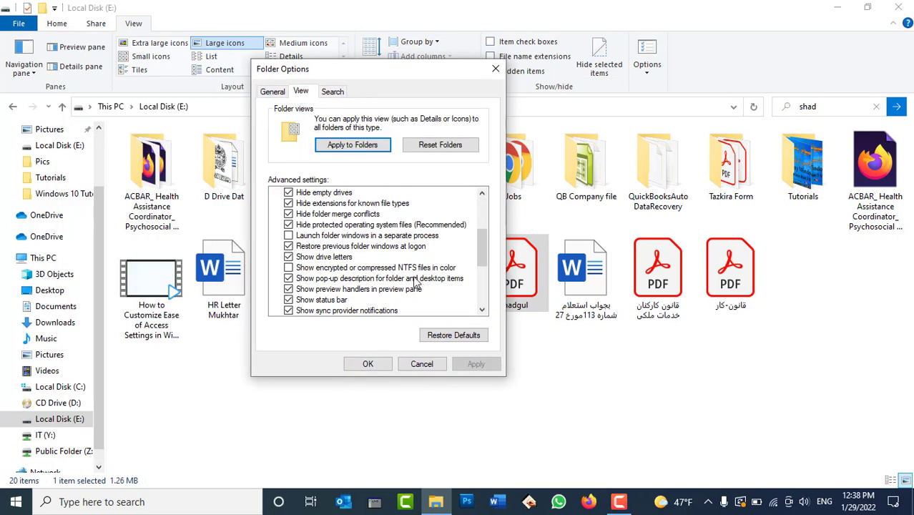
scroll(417, 282, "down", 2)
left_click(336, 301)
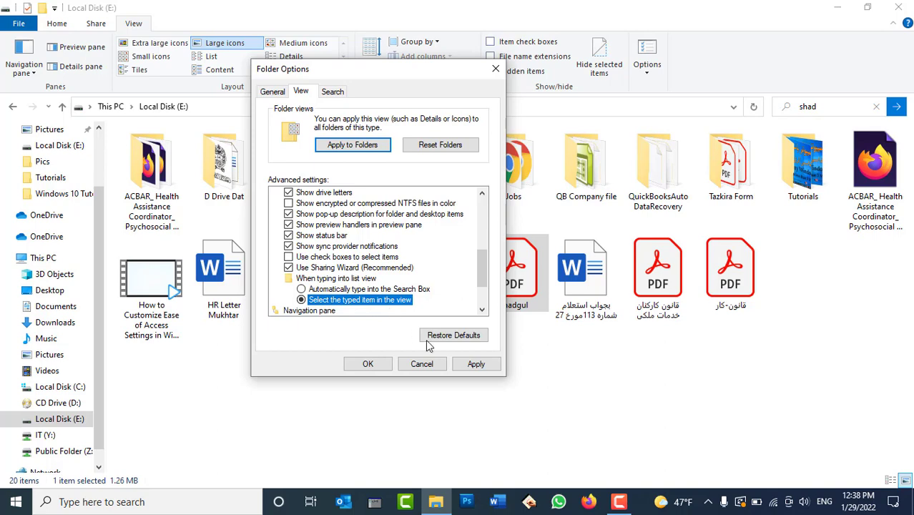
left_click(475, 364)
left_click(368, 363)
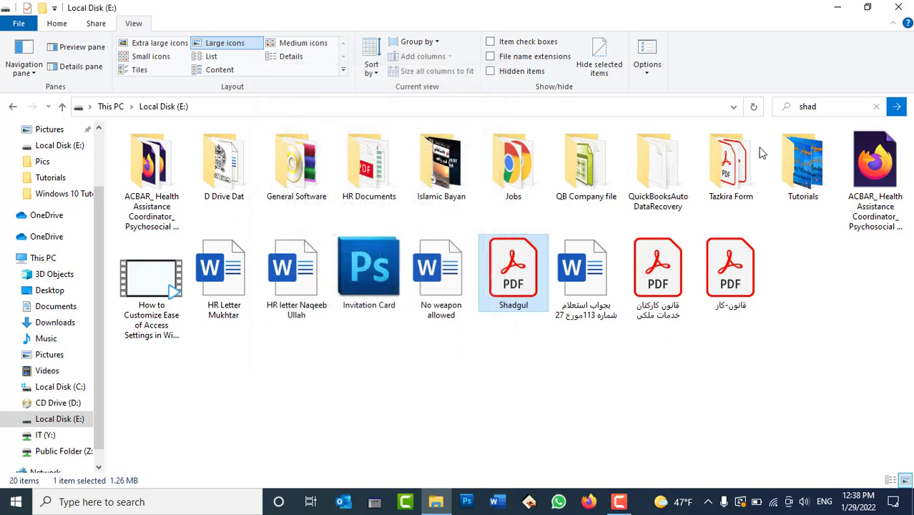
Step: Clear the search, test jumping to the HR letters and D Drive Dat folder by typing, then reopen Folder Options
left_click(876, 108)
left_click(637, 369)
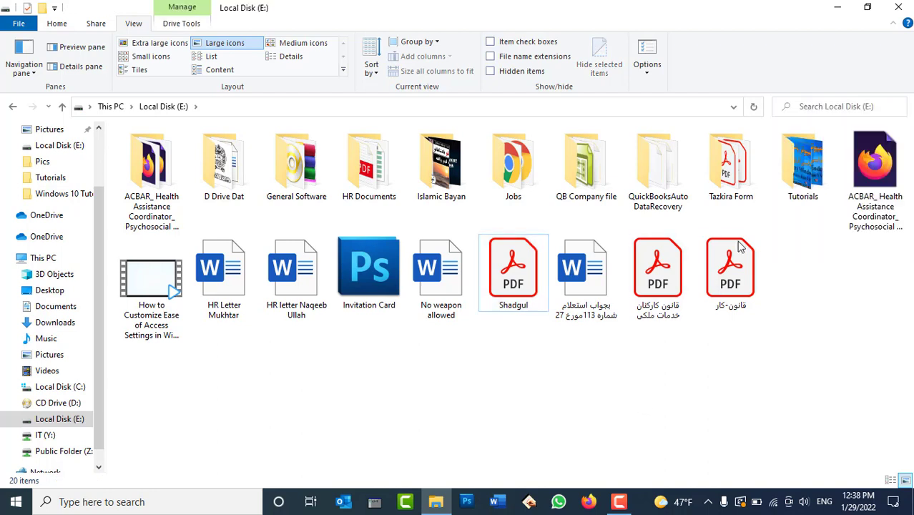
key("space")
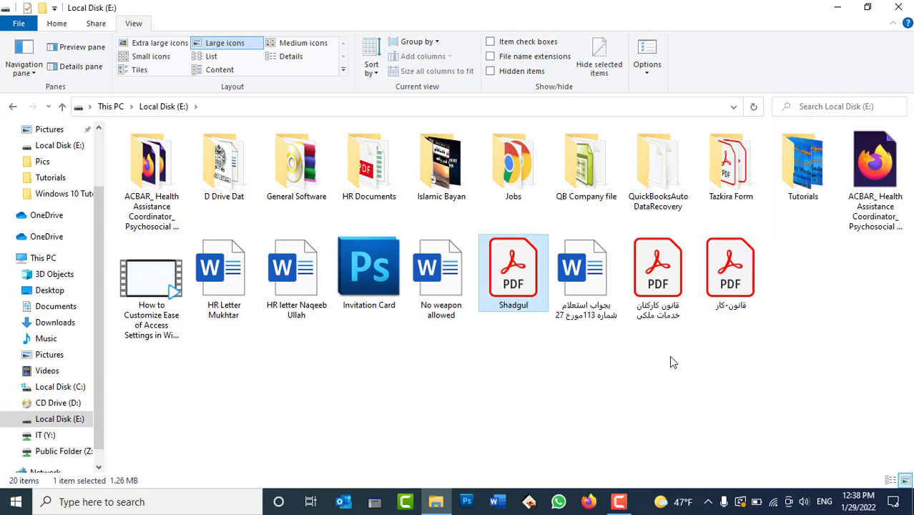
left_click(797, 331)
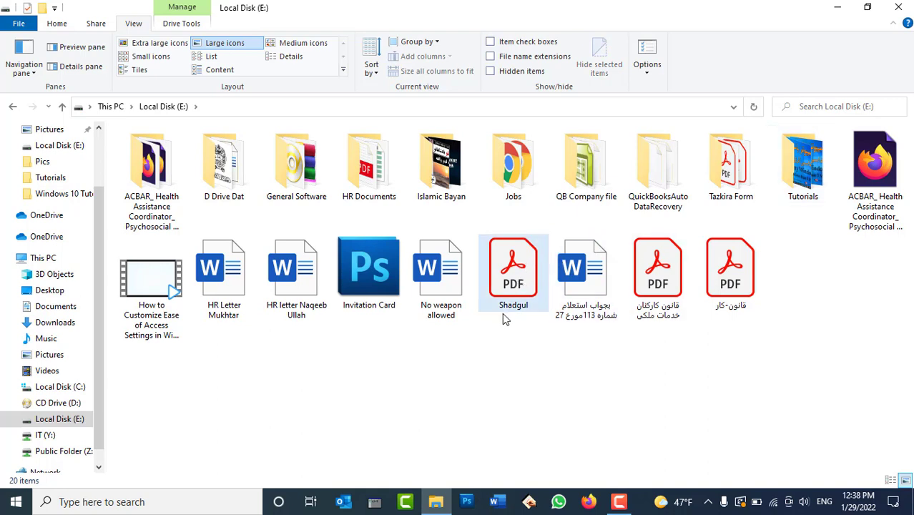
left_click(229, 271)
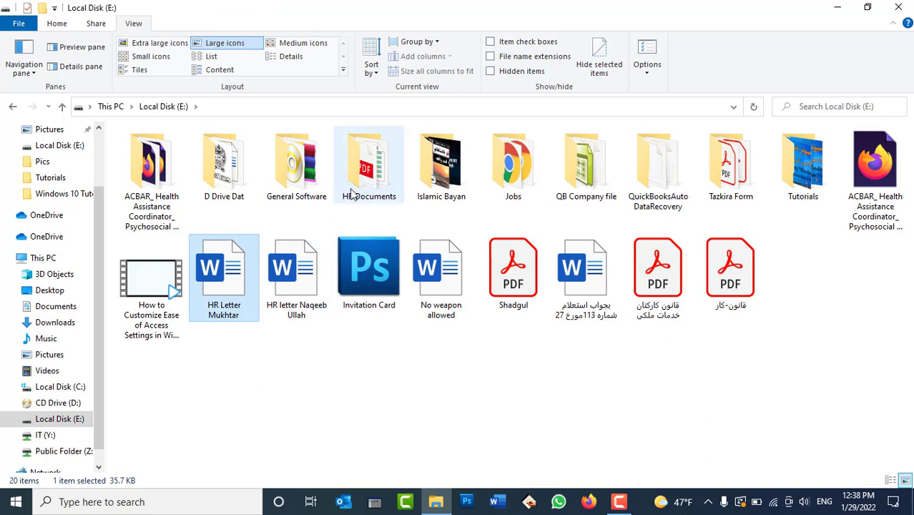
left_click(427, 390)
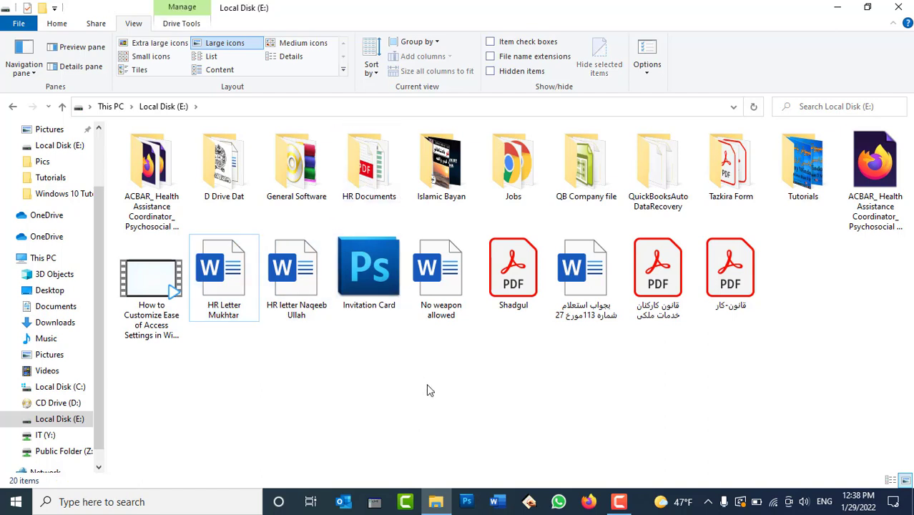
key("Right")
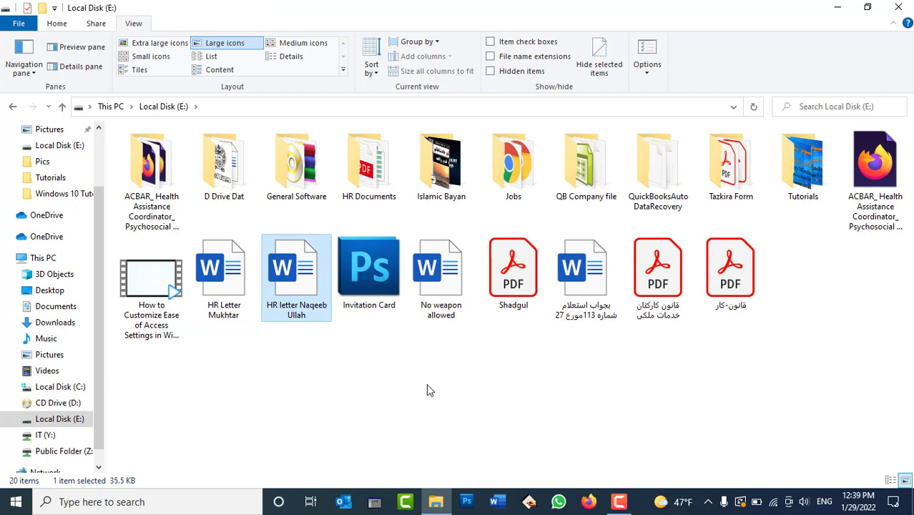
key("d")
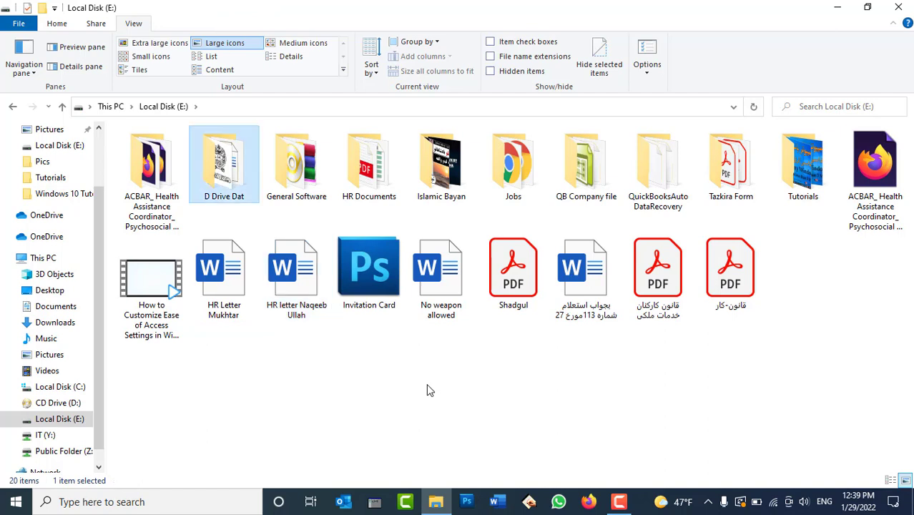
left_click(450, 402)
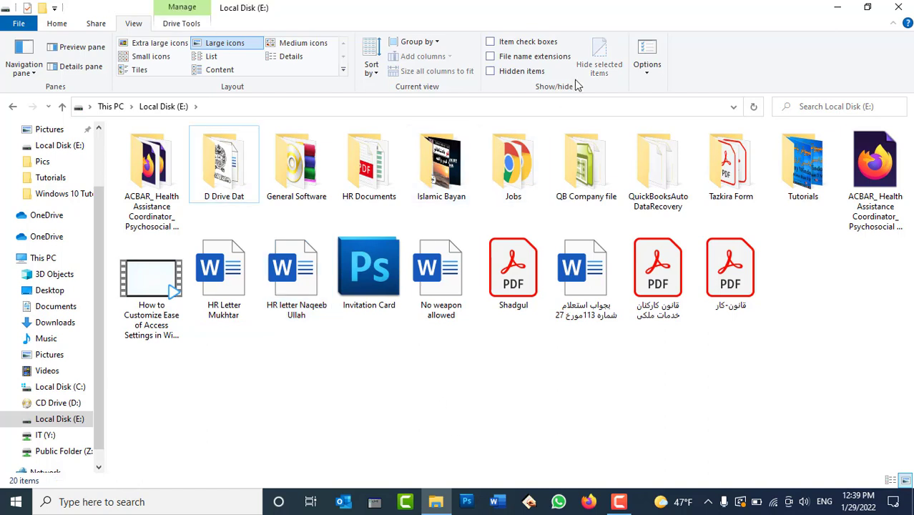
left_click(646, 44)
left_click_drag(196, 139, 503, 35)
Step: Close Folder Options and glance at the Navigation pane dropdown choices
left_click(438, 59)
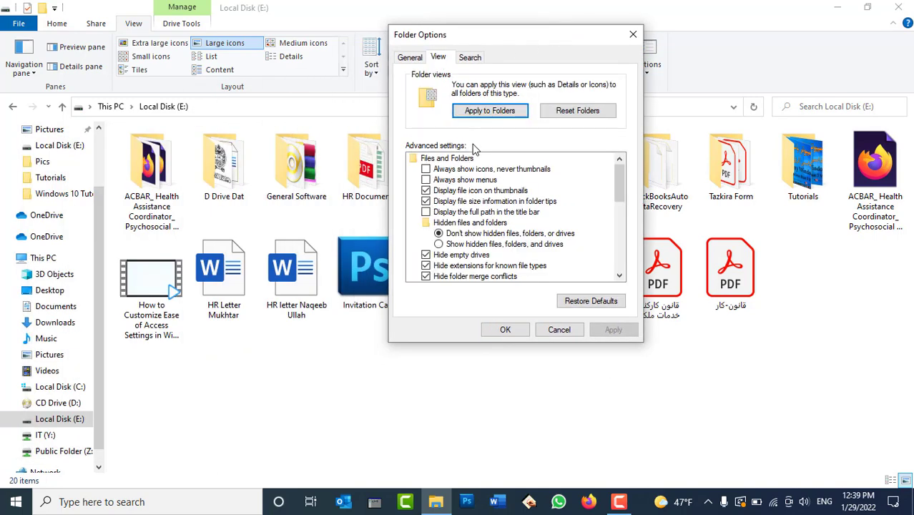
scroll(481, 200, "down", 7)
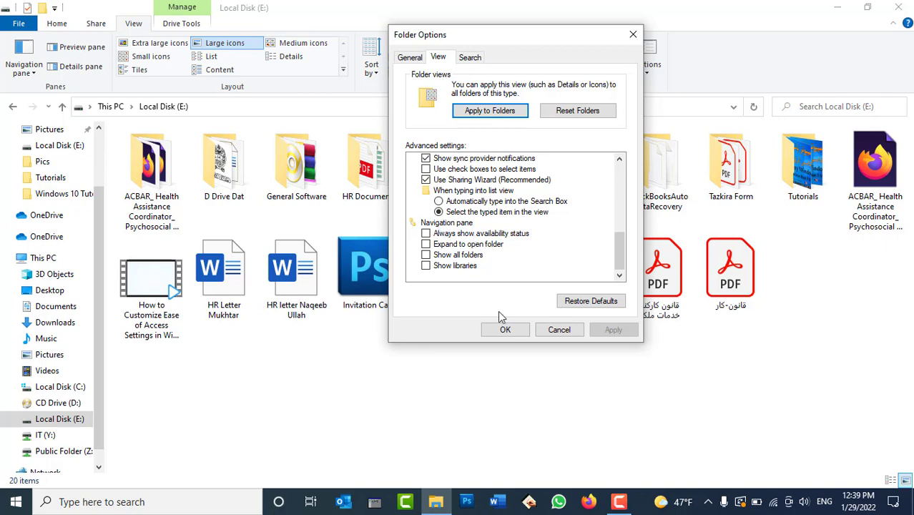
left_click(503, 333)
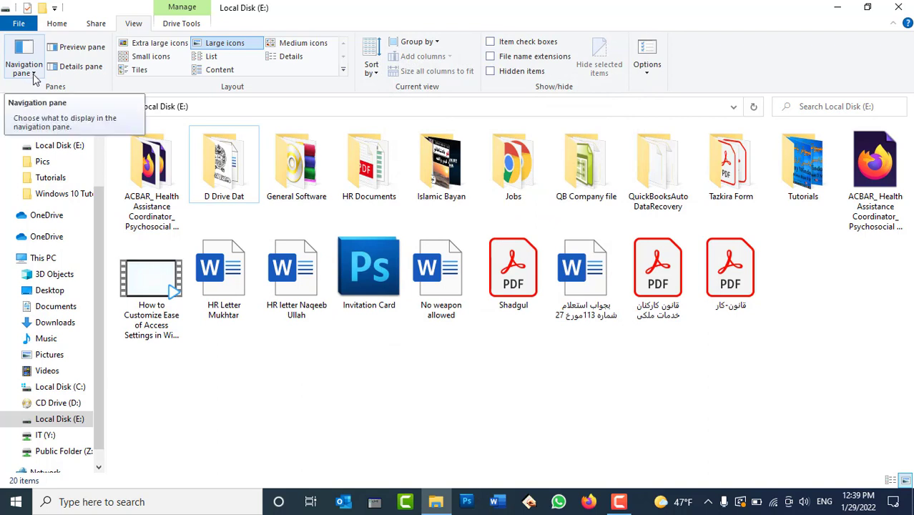
left_click(33, 74)
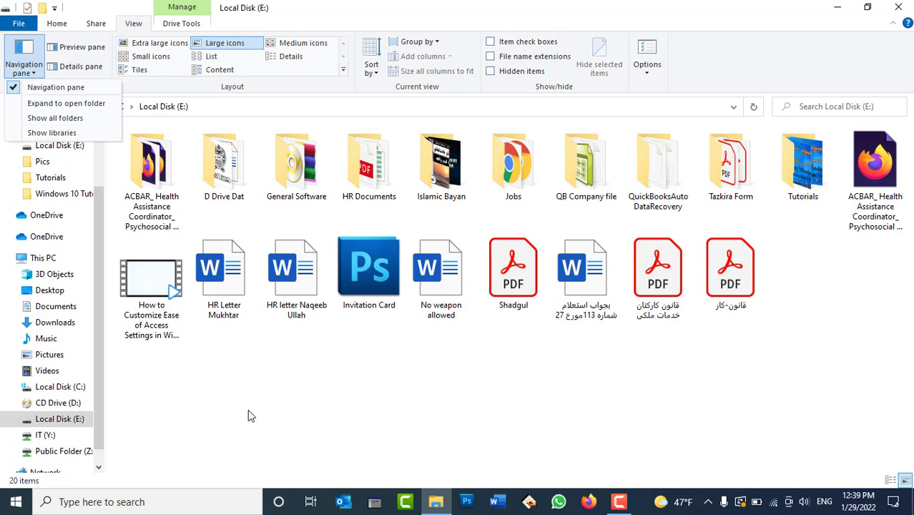
key("Escape")
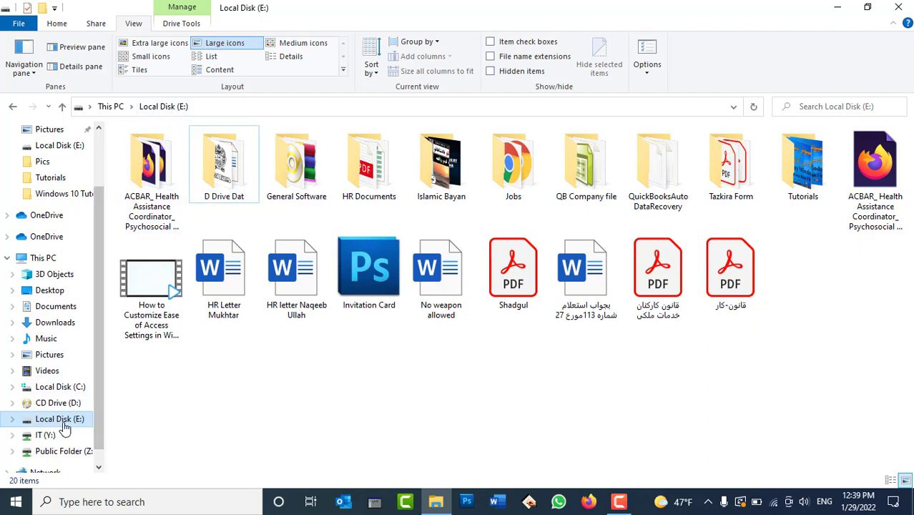
Step: Browse Local Disk (C:), Documents, Downloads, Pictures and Videos, then return to This PC
left_click(72, 389)
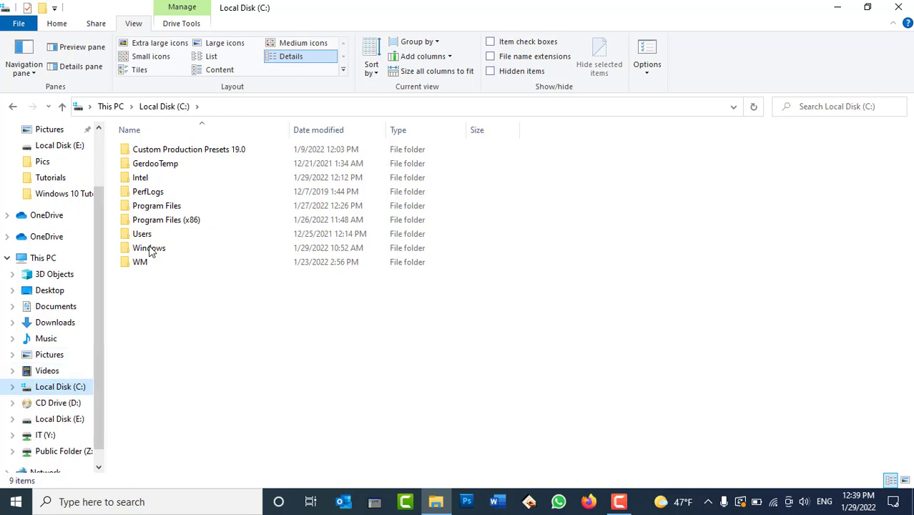
left_click(67, 313)
left_click(65, 324)
key("alt+Left")
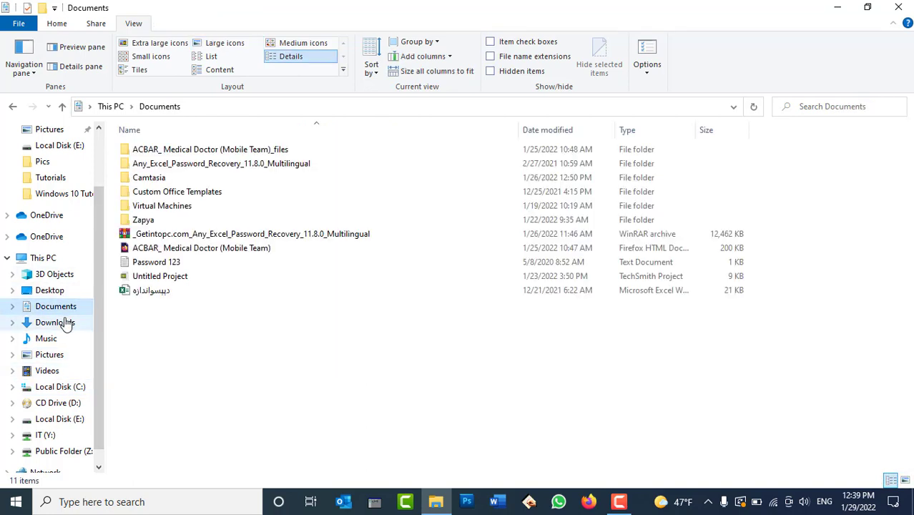
left_click(61, 355)
left_click(62, 370)
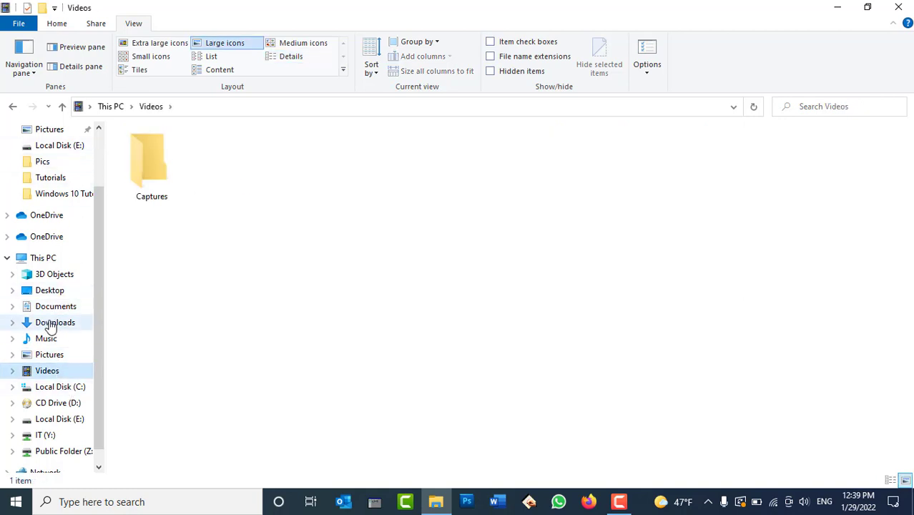
left_click(48, 257)
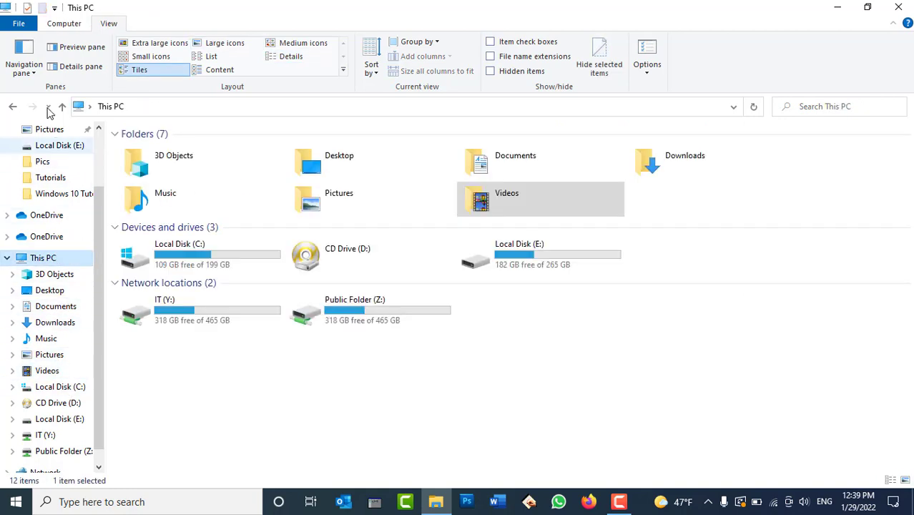
Step: Hide the navigation pane, then show it again
left_click(25, 71)
left_click(38, 89)
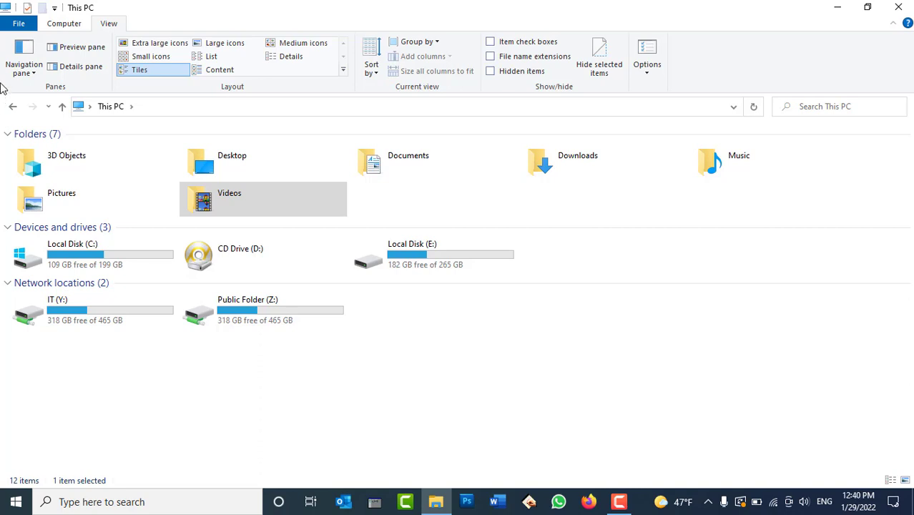
left_click(33, 73)
left_click(41, 88)
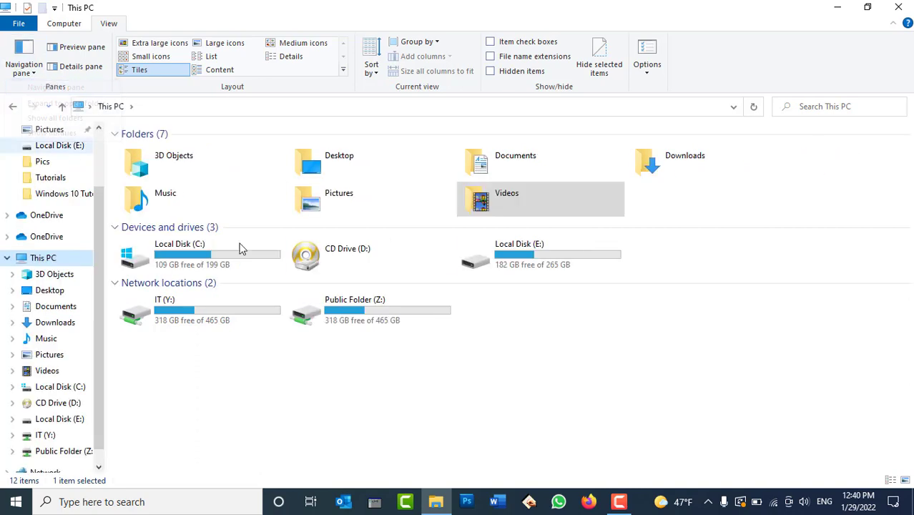
Step: Turn on Expand to open folder and check it on Local Disk (C:) and This PC
left_click(33, 71)
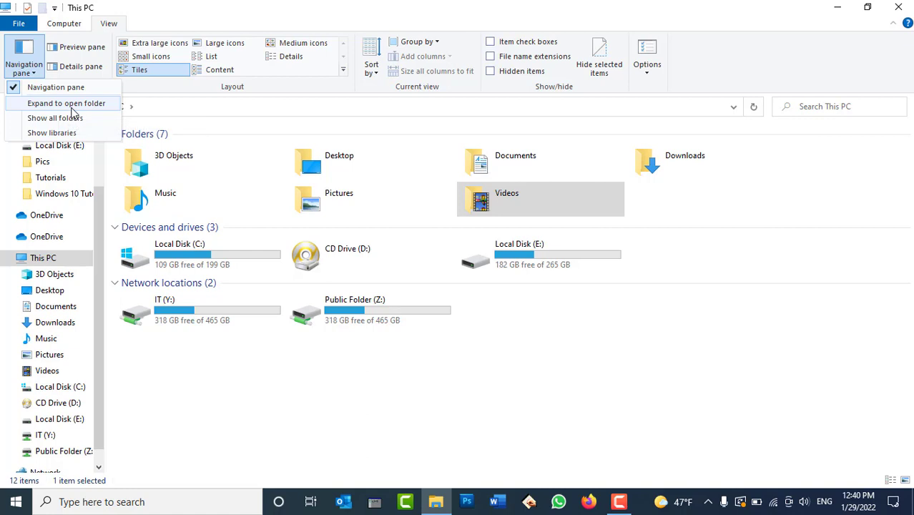
left_click(72, 107)
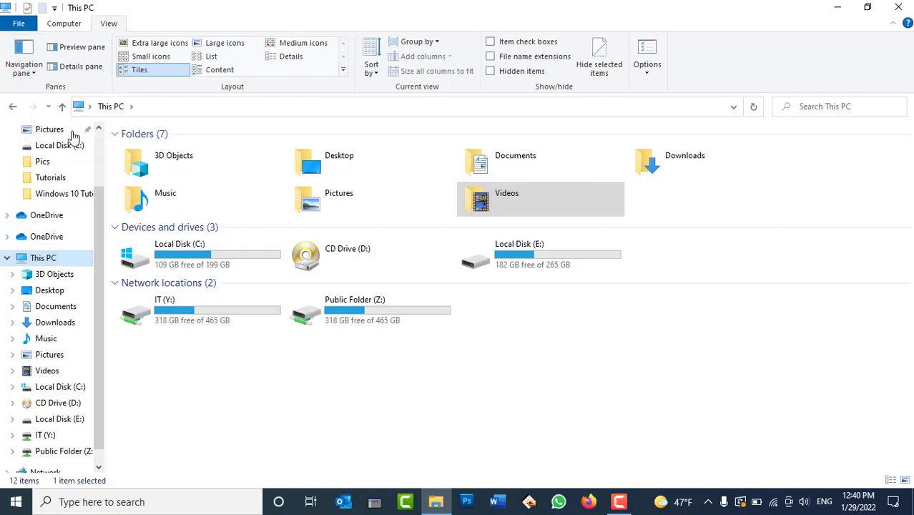
left_click(72, 389)
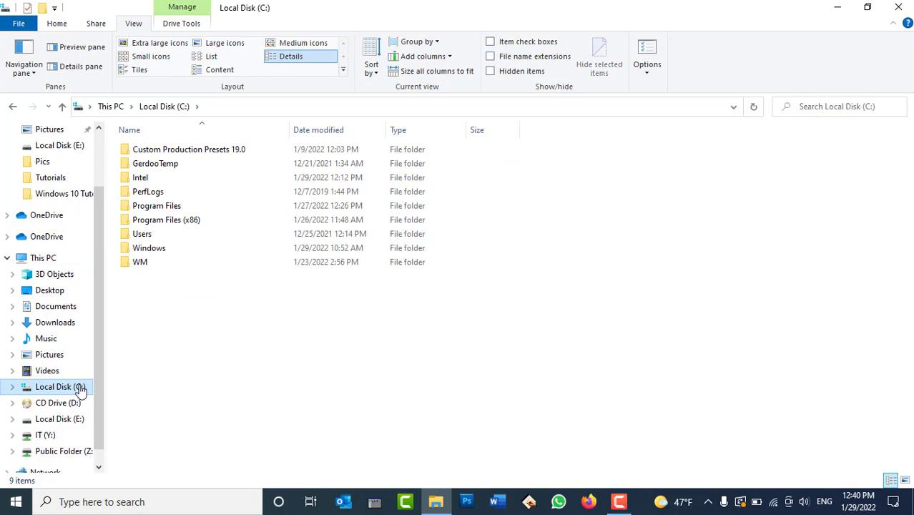
left_click(41, 259)
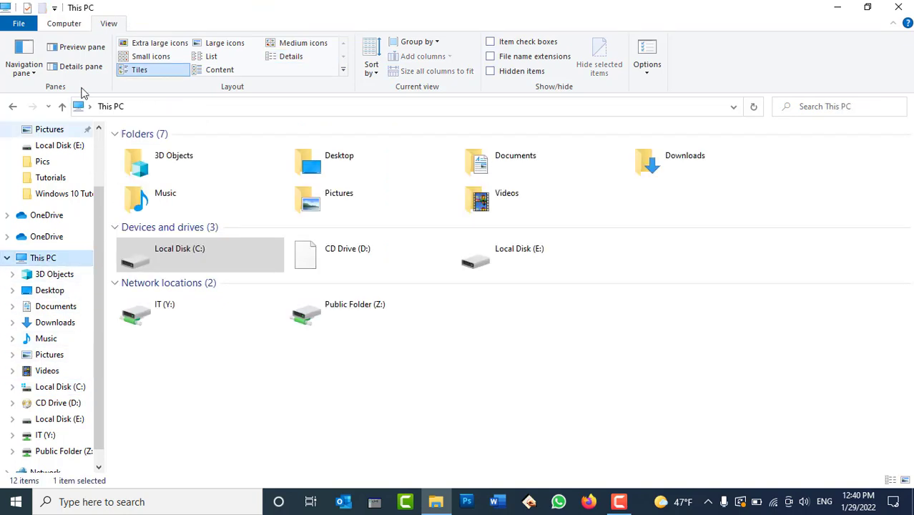
left_click(33, 70)
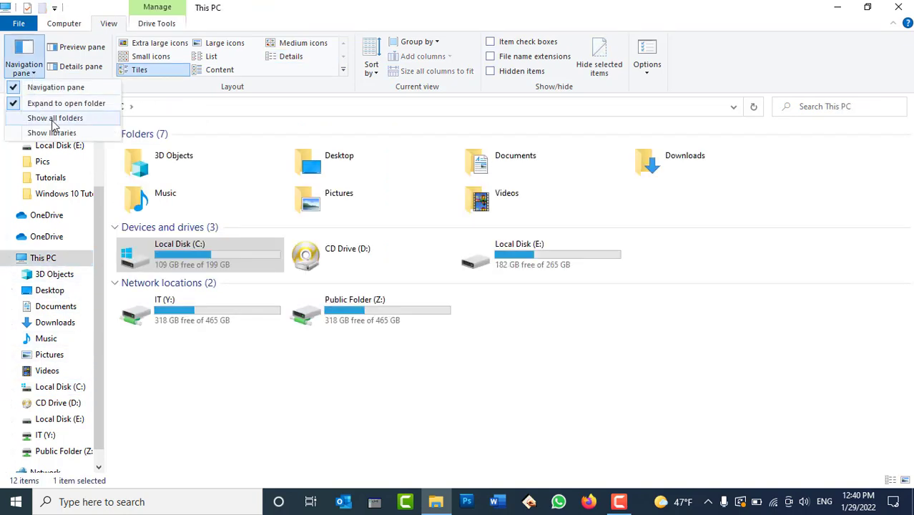
Step: In Folder Options' View settings, enable Expand to open folder and Always show availability status, and apply
left_click(647, 51)
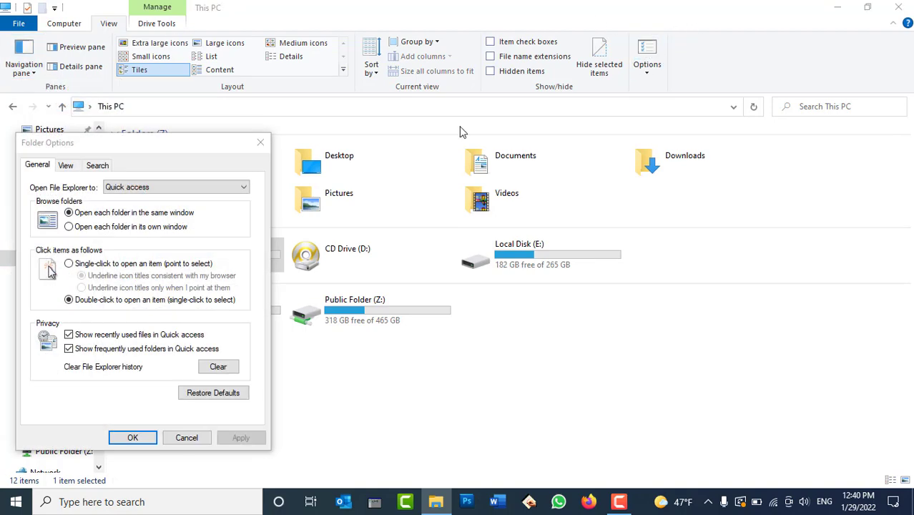
left_click_drag(112, 146, 647, 53)
left_click(600, 71)
scroll(634, 252, "down", 2)
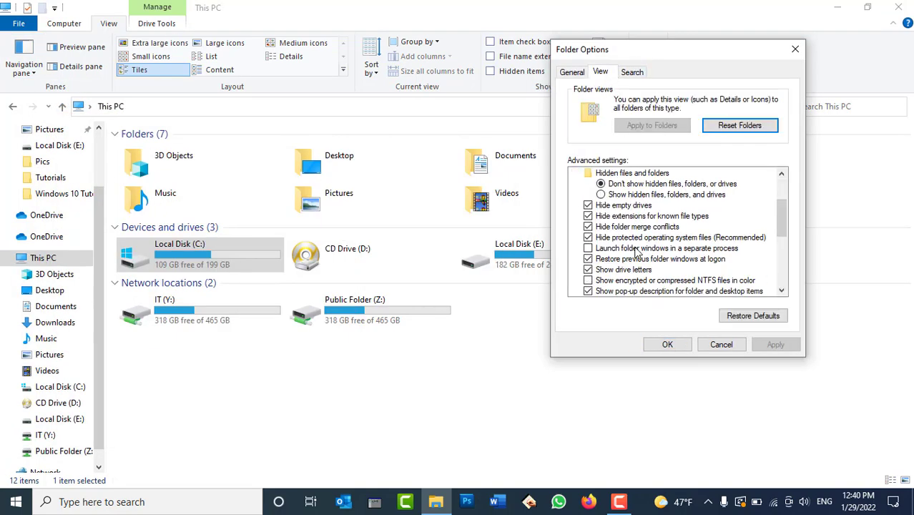
scroll(635, 252, "down", 4)
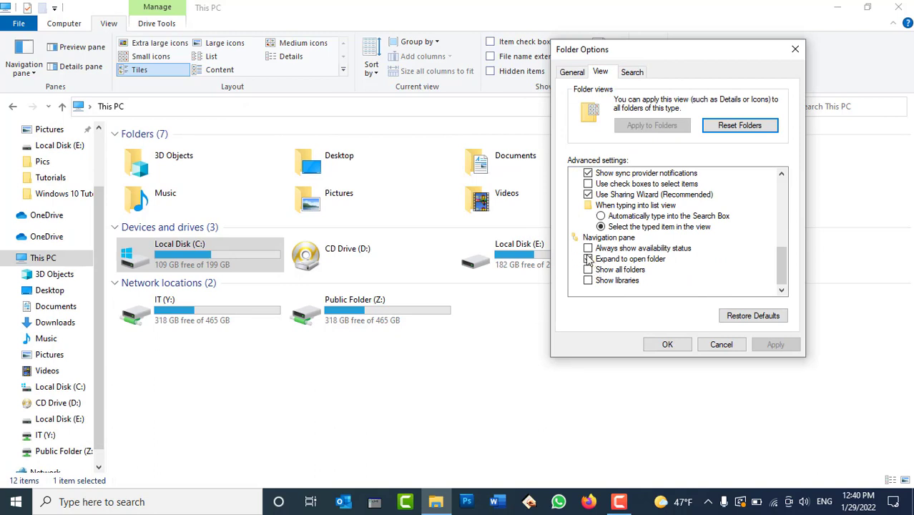
left_click(587, 256)
left_click(674, 248)
left_click(775, 345)
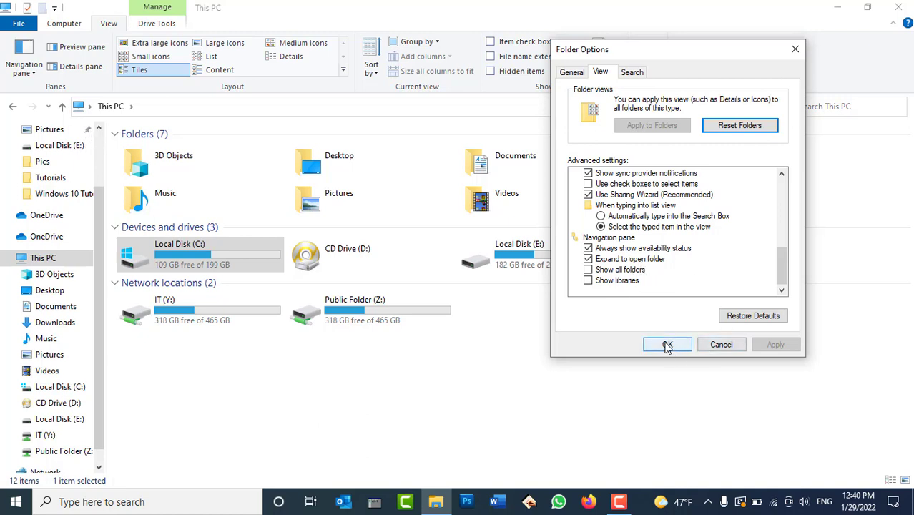
Step: Switch Expand to open folder back off, apply, and close Folder Options
left_click(626, 262)
left_click(767, 346)
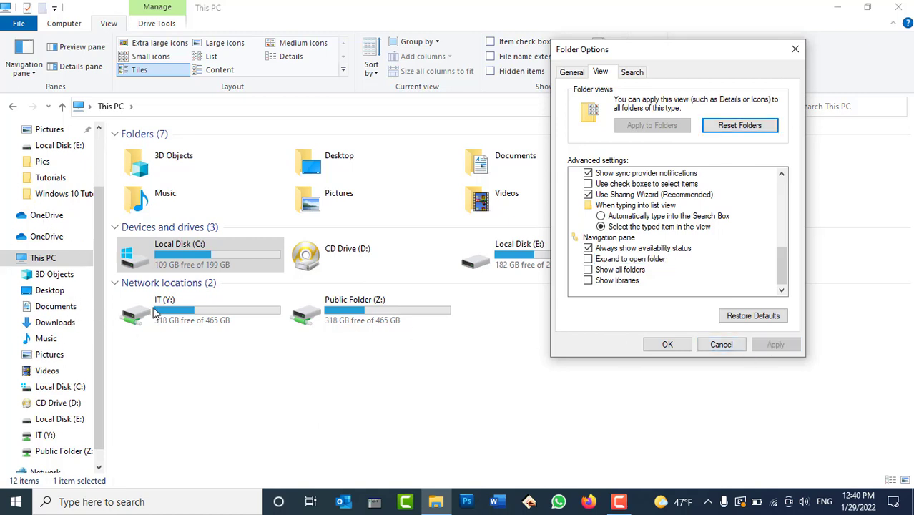
left_click(669, 344)
scroll(58, 290, "down", 1)
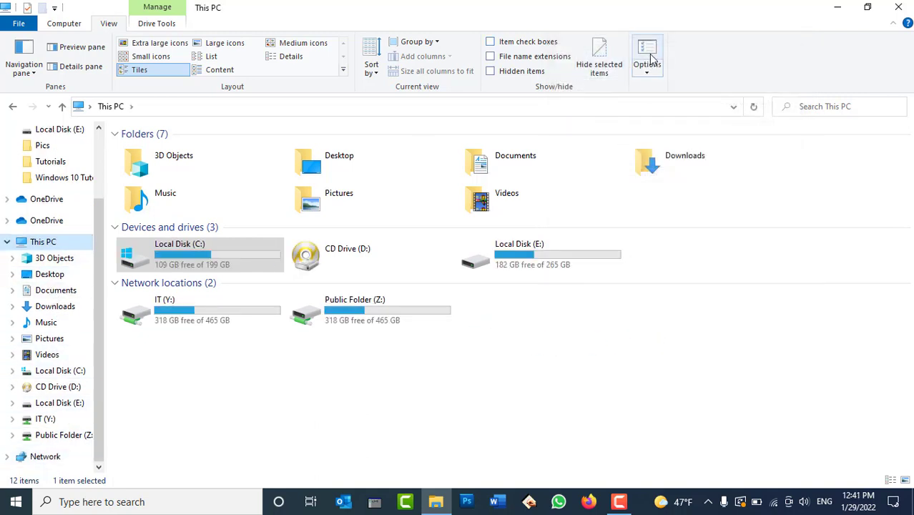
Step: Turn on Expand to open folder, then toggle Show all folders on and back off
left_click(26, 66)
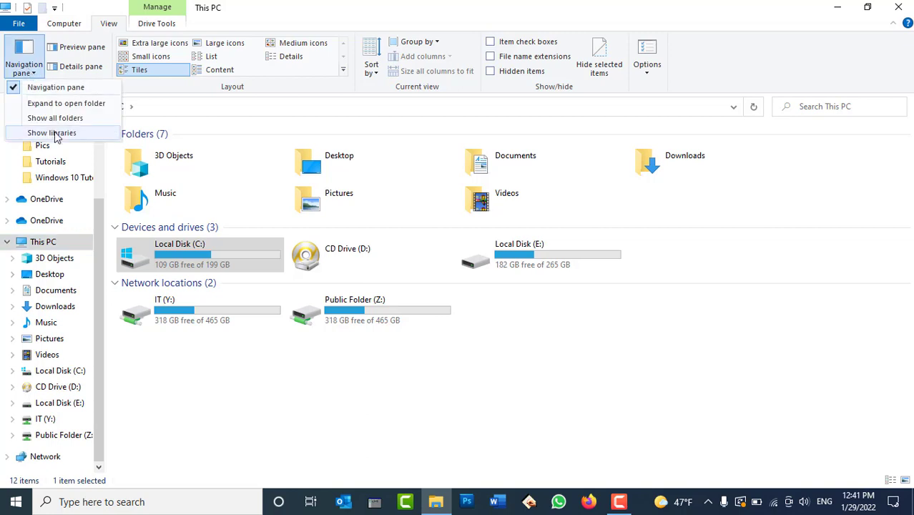
left_click(68, 105)
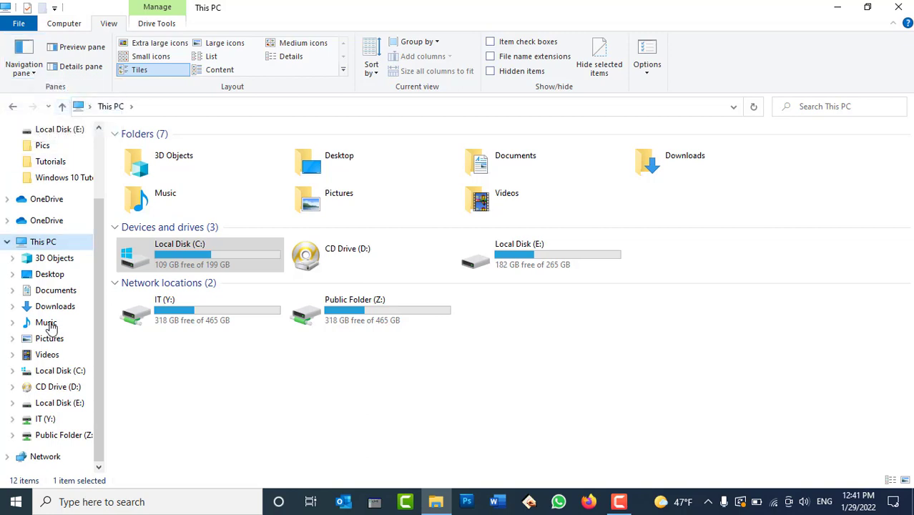
scroll(72, 295, "up", 1)
left_click(24, 74)
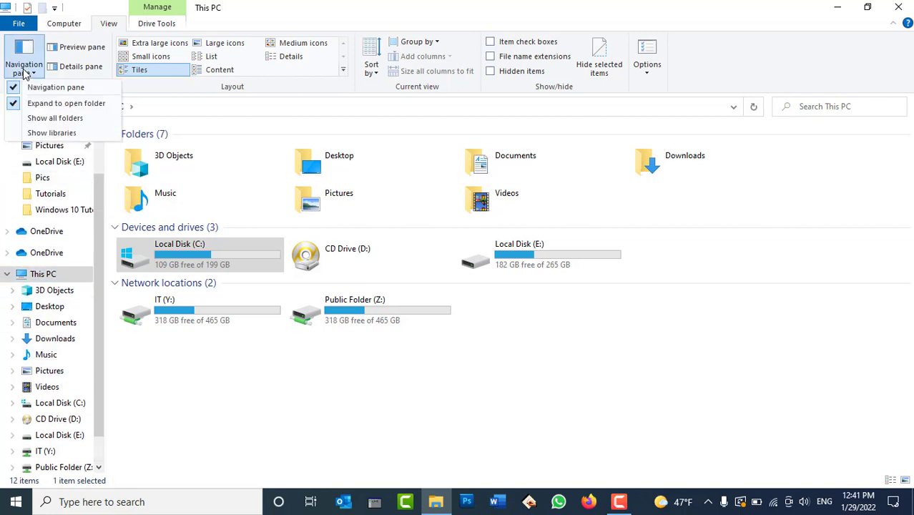
left_click(52, 119)
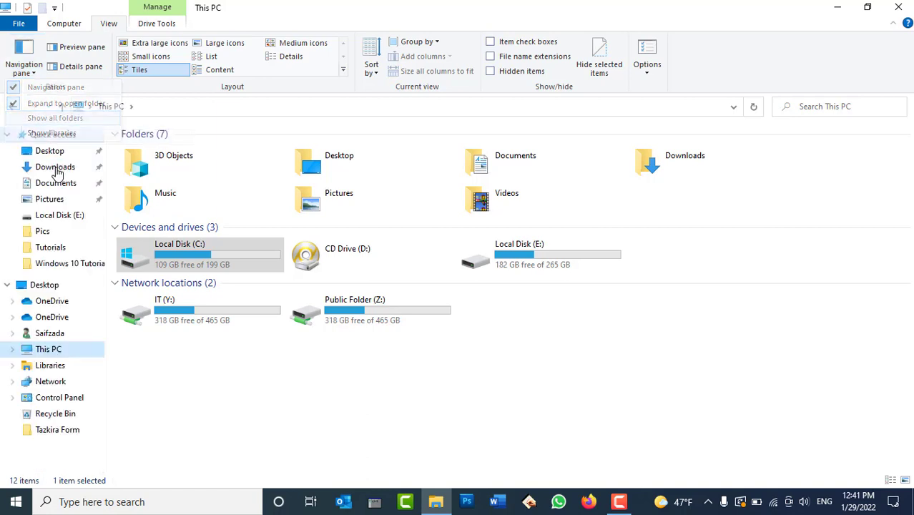
scroll(54, 271, "down", 5)
scroll(70, 429, "up", 2)
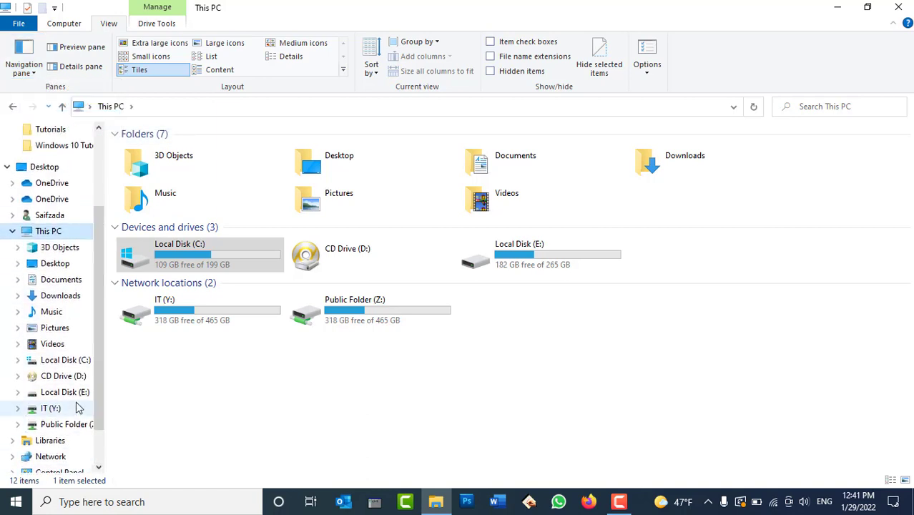
scroll(58, 286, "down", 2)
left_click(34, 74)
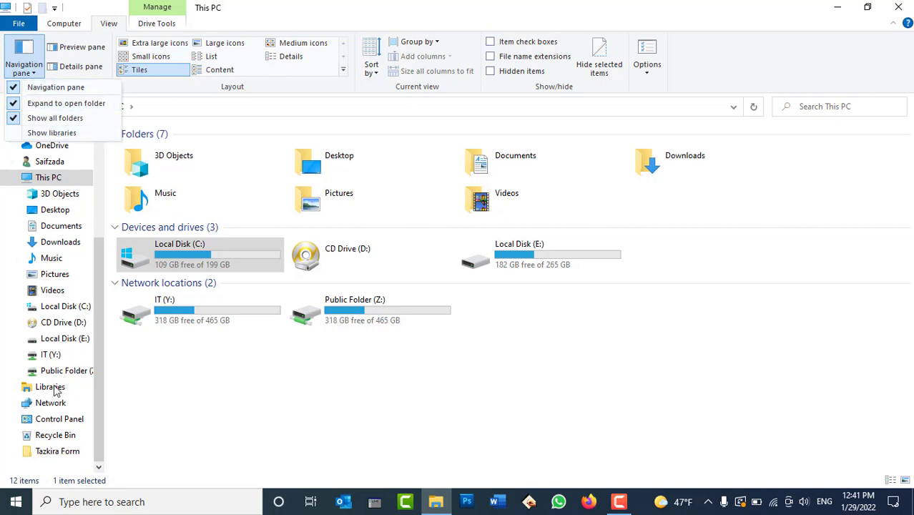
left_click(43, 118)
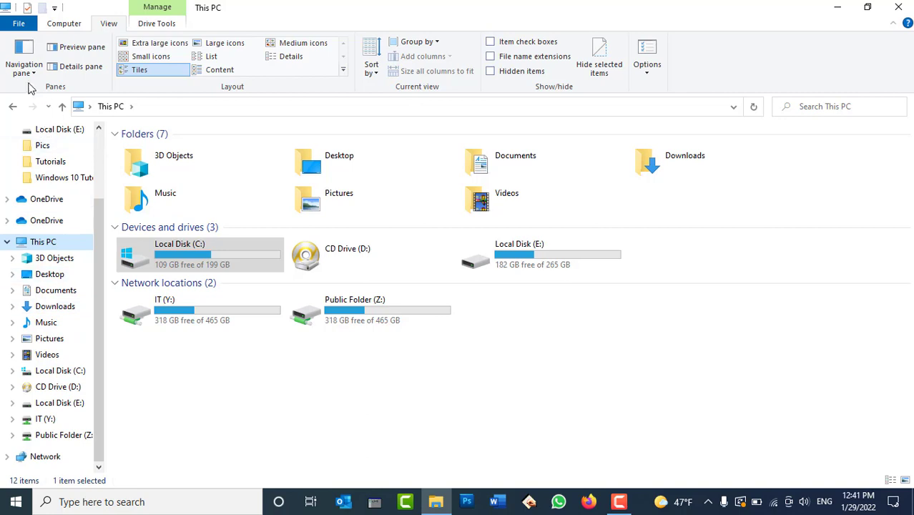
Step: Show libraries, turn Expand to open folder and Show libraries off, then open Folder Options
left_click(27, 70)
left_click(40, 132)
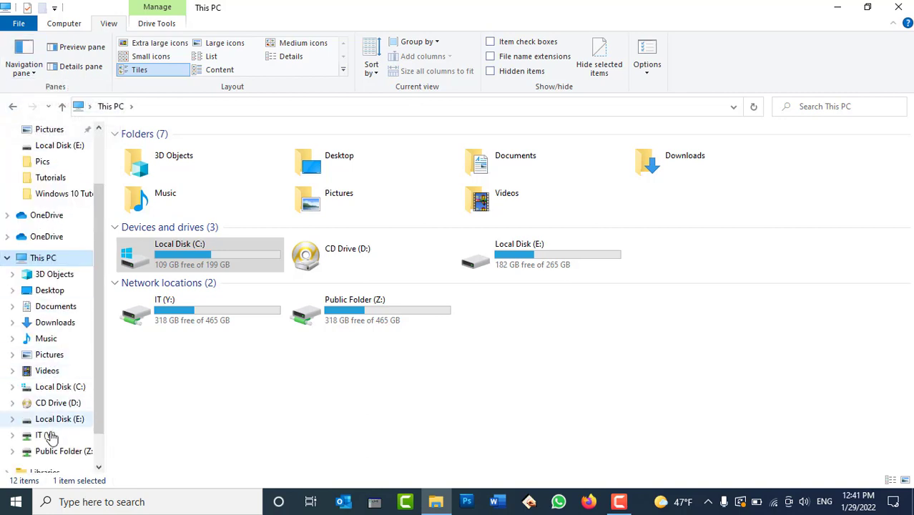
scroll(29, 436, "down", 1)
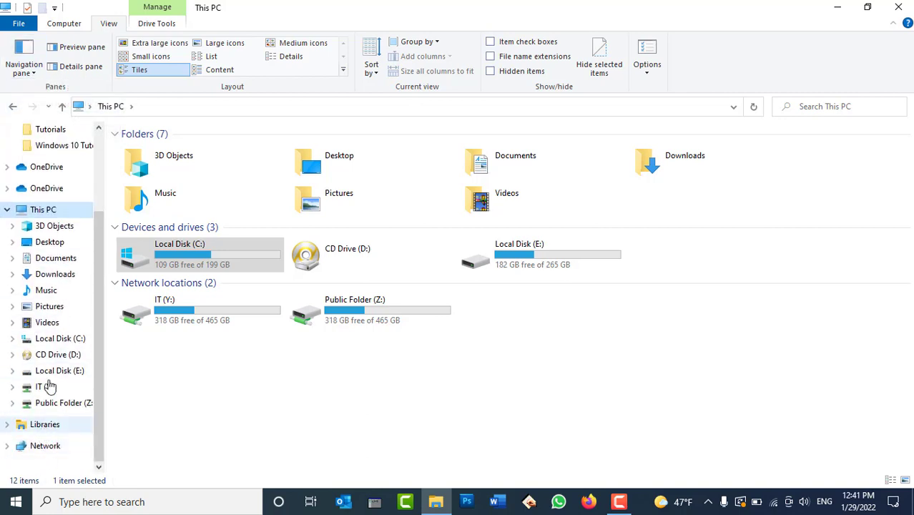
left_click(26, 79)
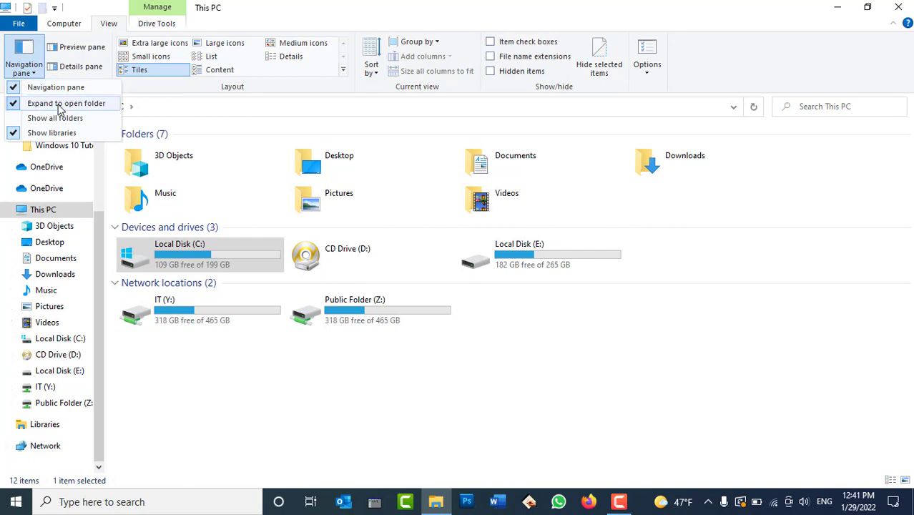
left_click(62, 105)
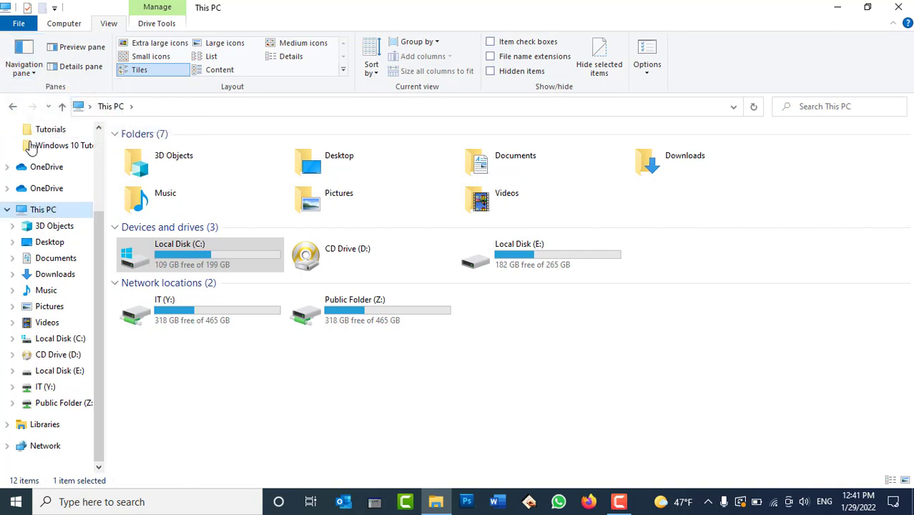
left_click(24, 77)
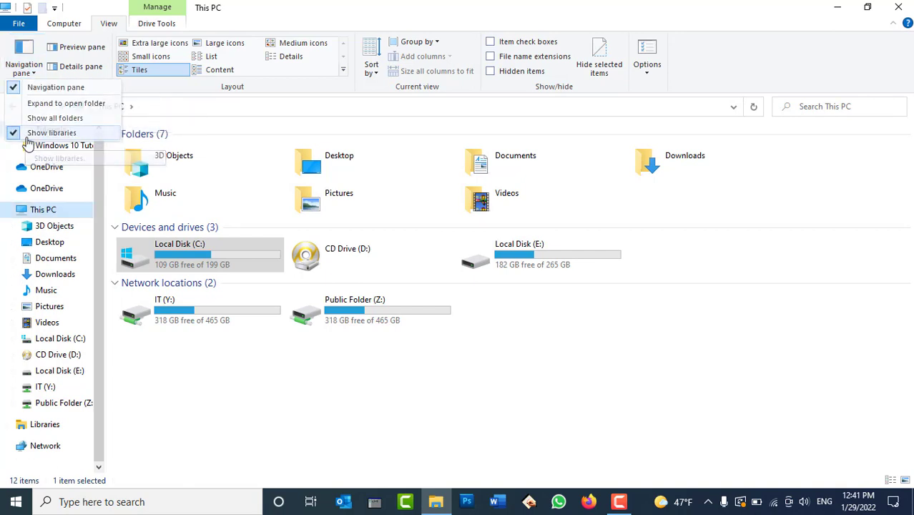
left_click(27, 135)
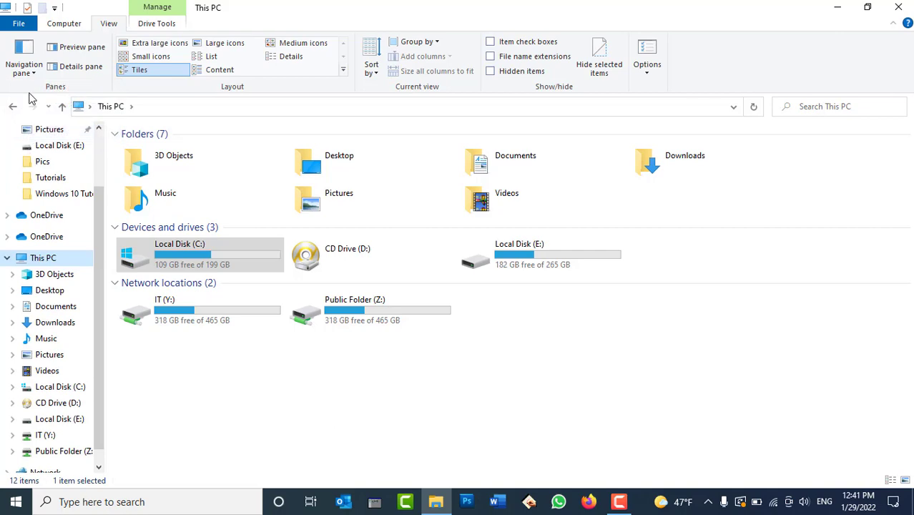
left_click(25, 70)
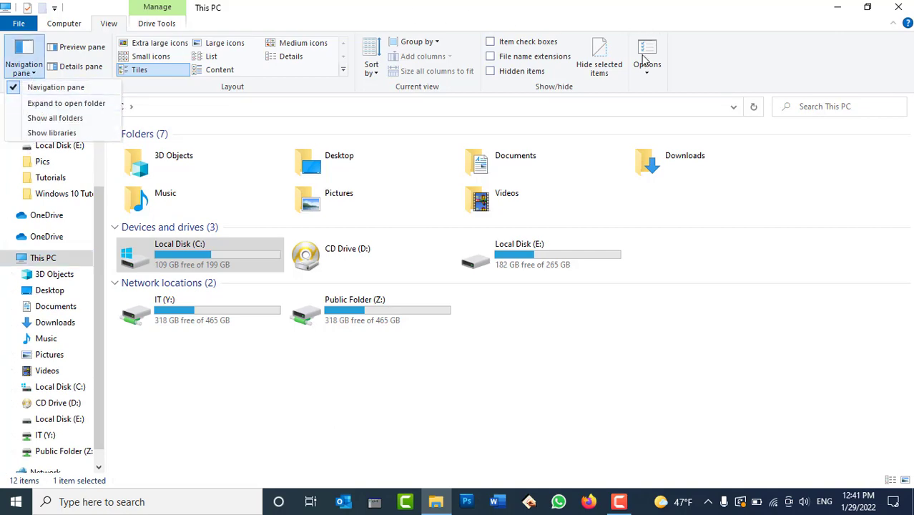
left_click(647, 60)
left_click_drag(172, 147, 510, 72)
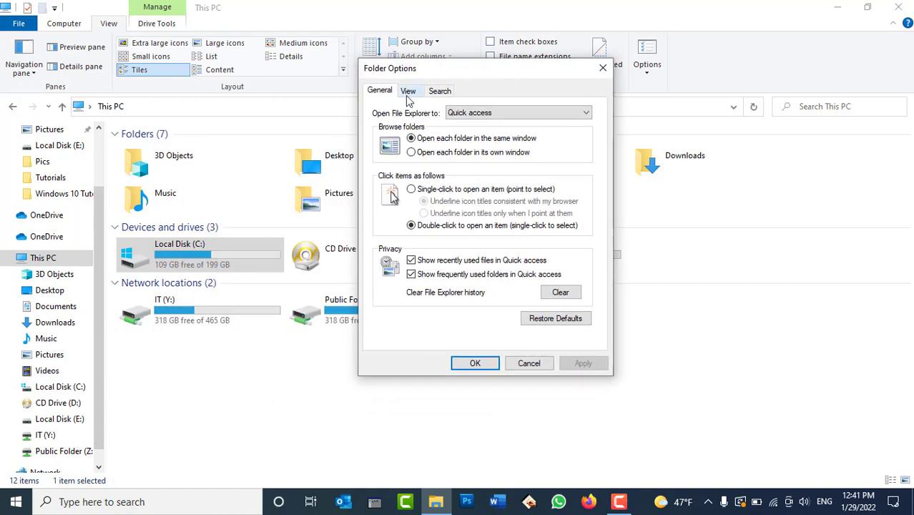
left_click(408, 91)
scroll(510, 224, "down", 8)
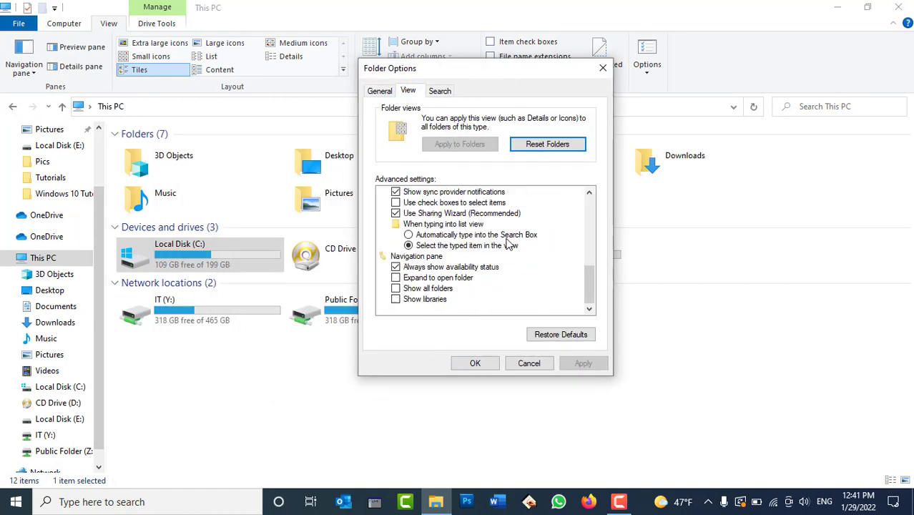
left_click(441, 300)
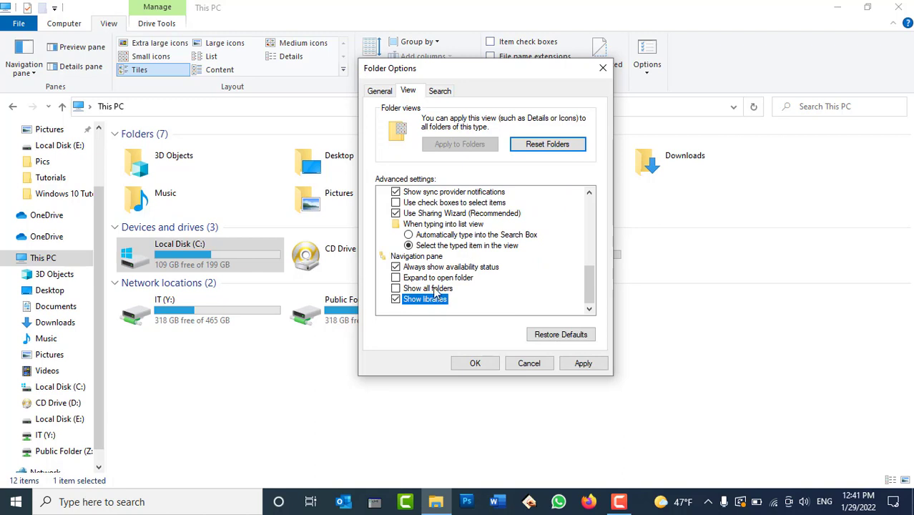
left_click(583, 363)
left_click(474, 363)
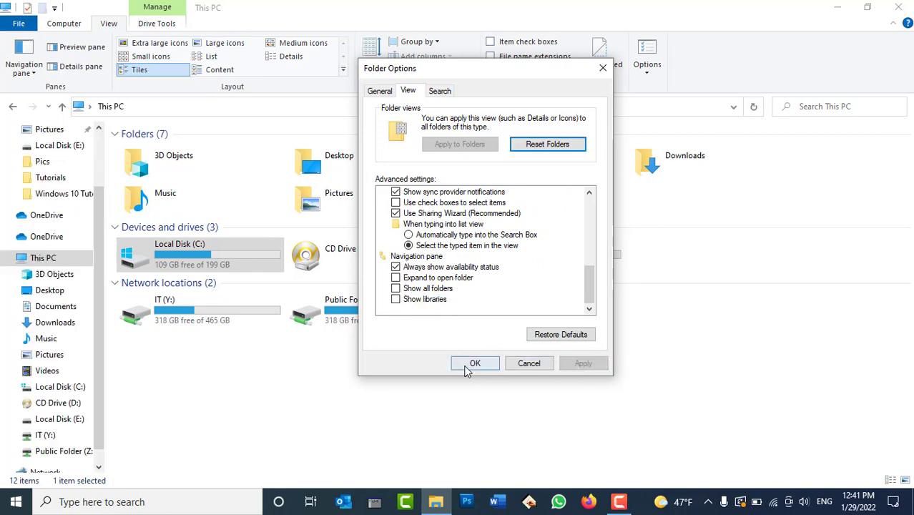
left_click(26, 68)
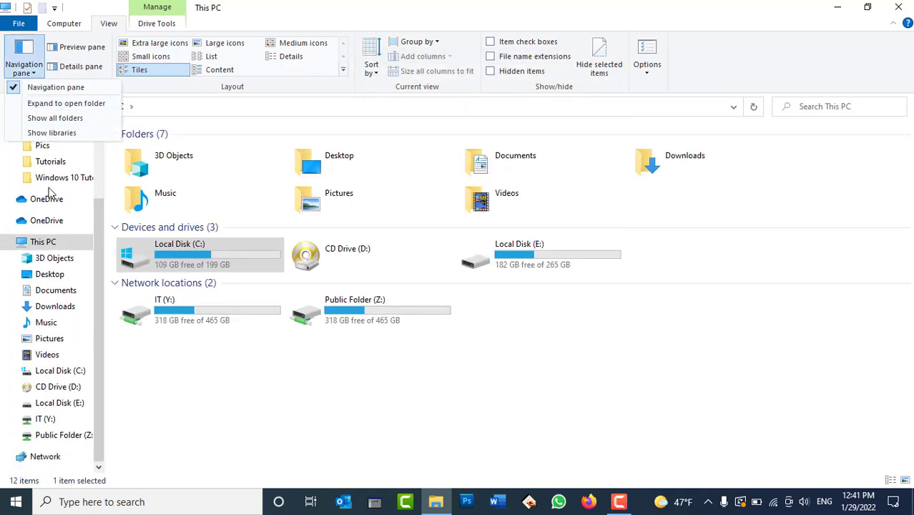
left_click(57, 119)
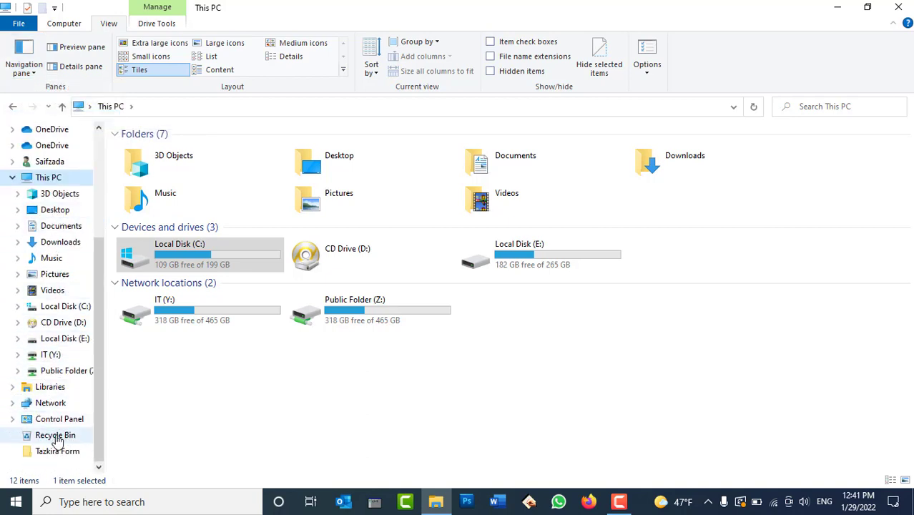
left_click(21, 67)
left_click(55, 119)
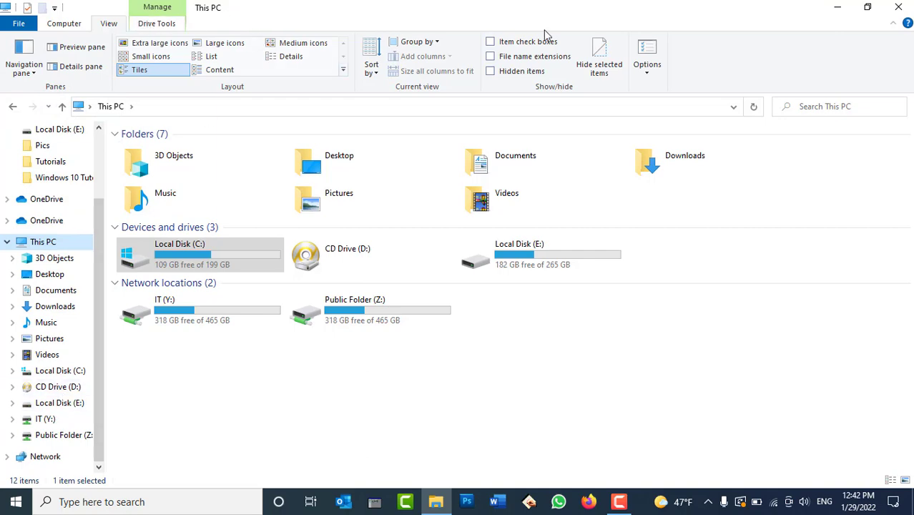
left_click(646, 49)
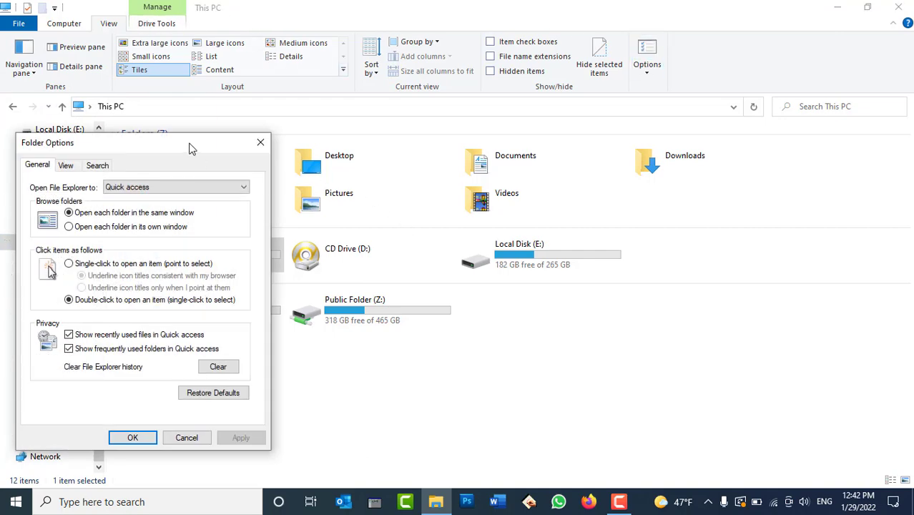
Step: Move the Folder Options dialog over the file list and show its Search tab settings
left_click_drag(192, 148, 583, 135)
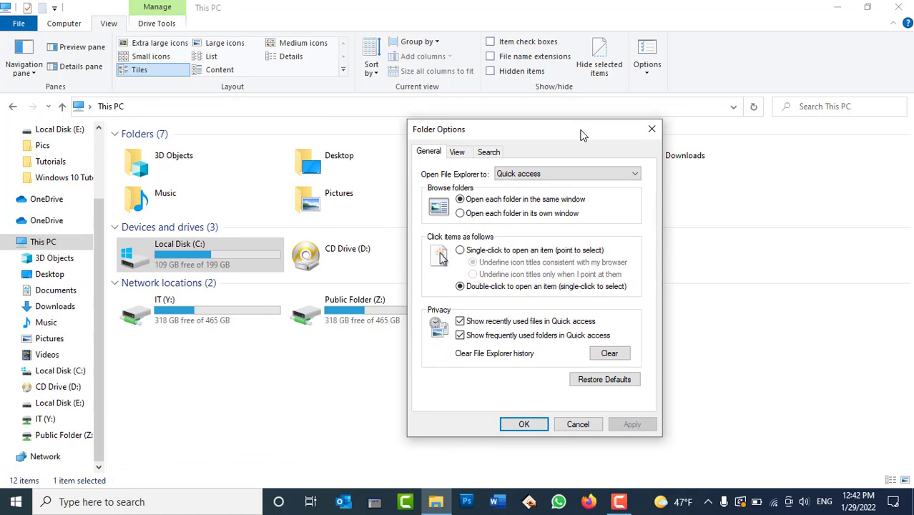
left_click(493, 153)
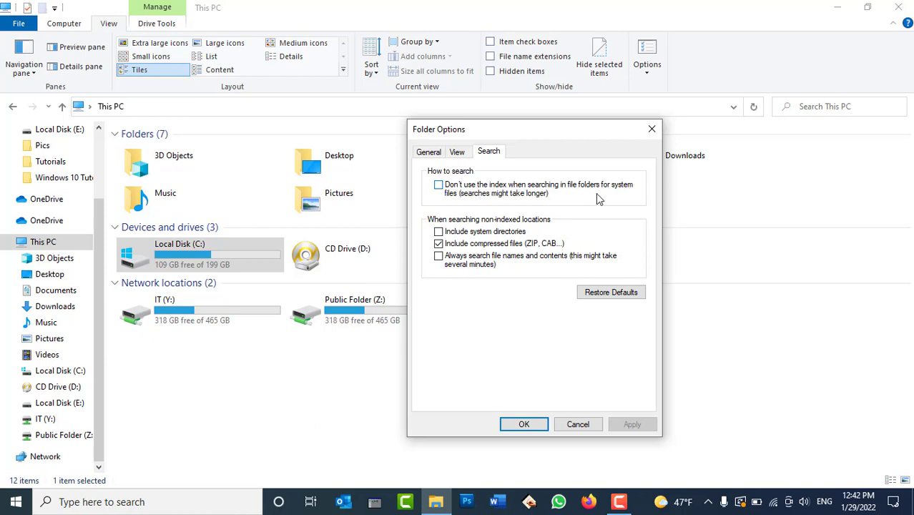
Step: Cancel the Folder Options changes and move the Tazkira Form folder to a new desktop spot
left_click(572, 424)
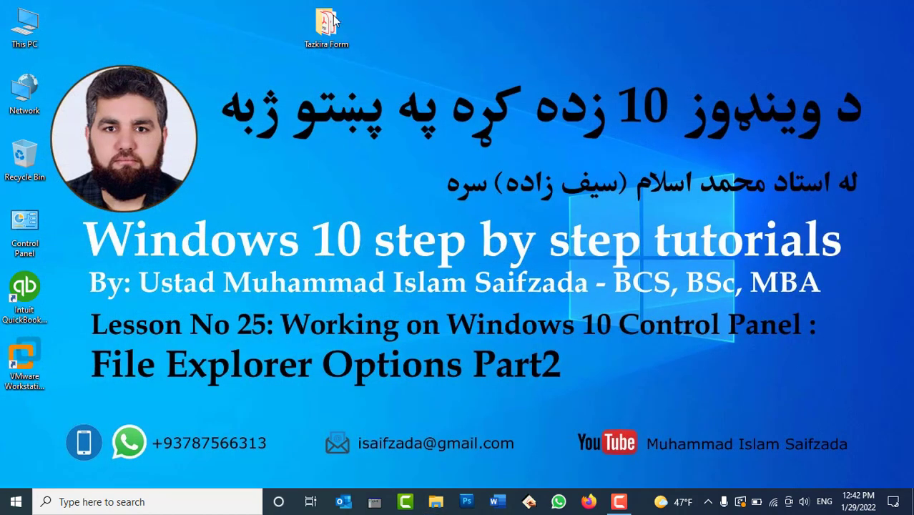
left_click_drag(334, 20, 203, 208)
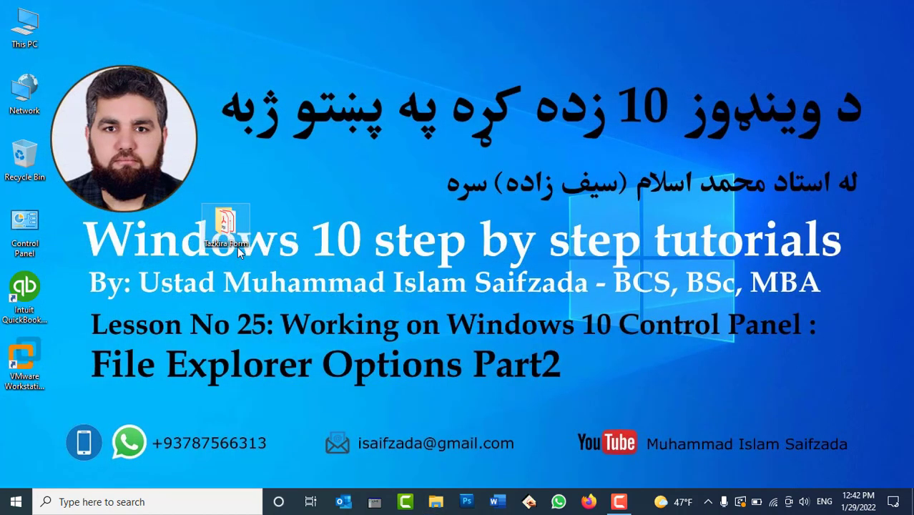
Step: Start a Word document of =rand() sample text with the test name inserted after 'way'
double_click(226, 229)
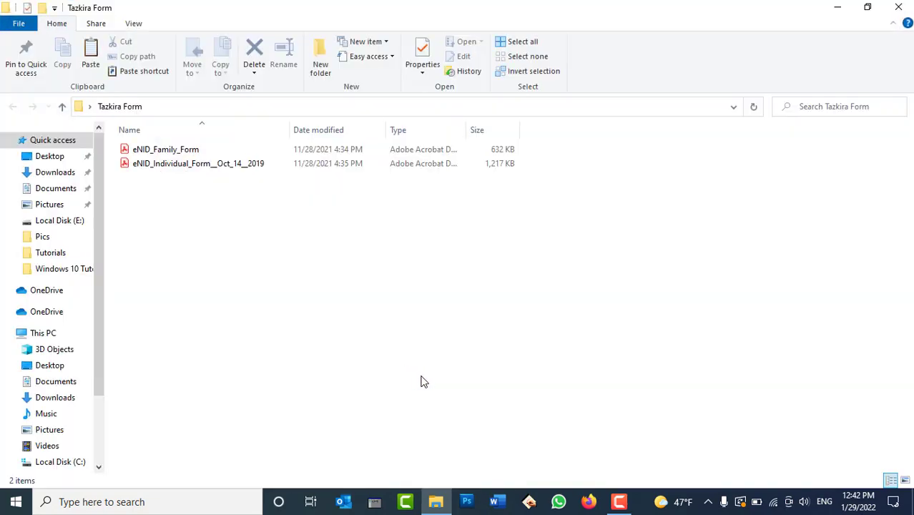
key("super+r")
type("winword")
key("Return")
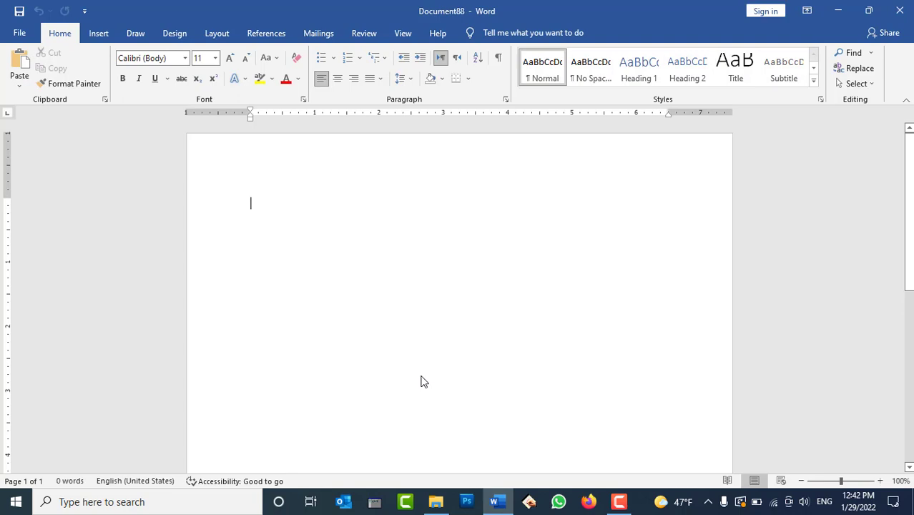
type("=rand()")
key("Return")
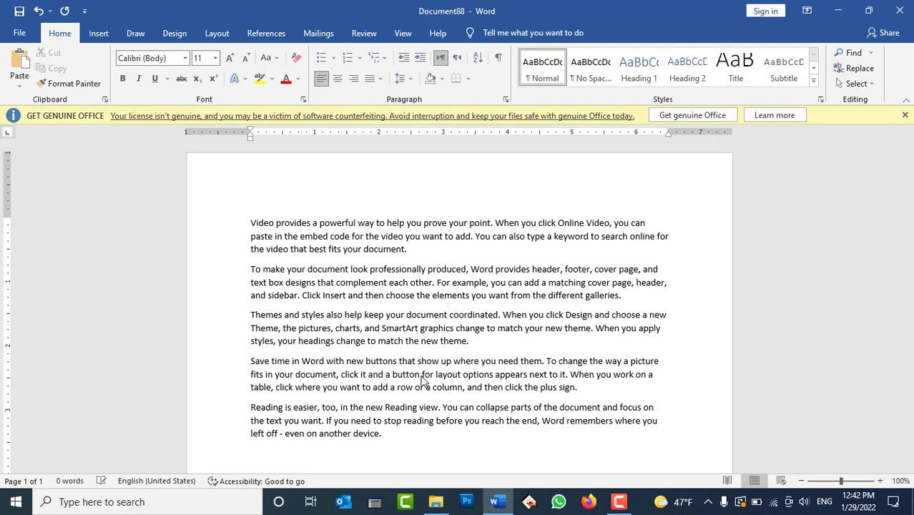
left_click(376, 223)
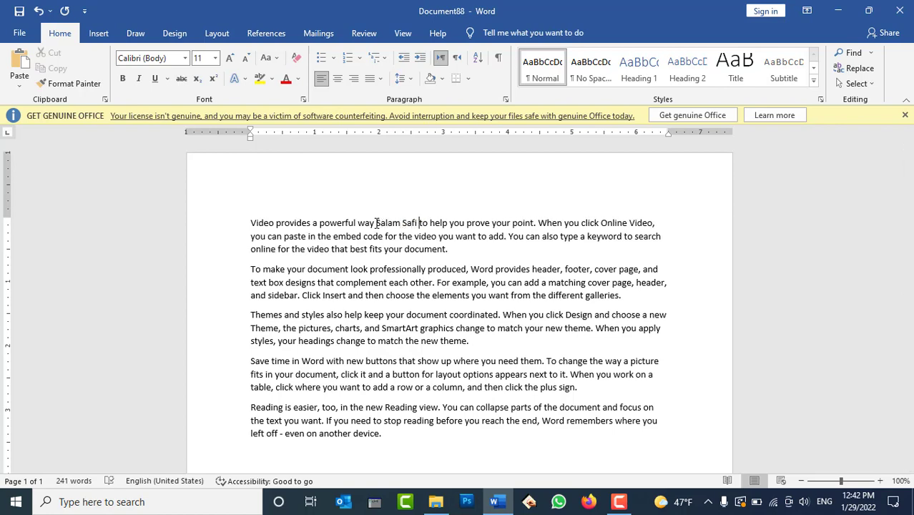
Step: Save the document as Data in the Desktop's Tazkira Form folder
key("ctrl+s")
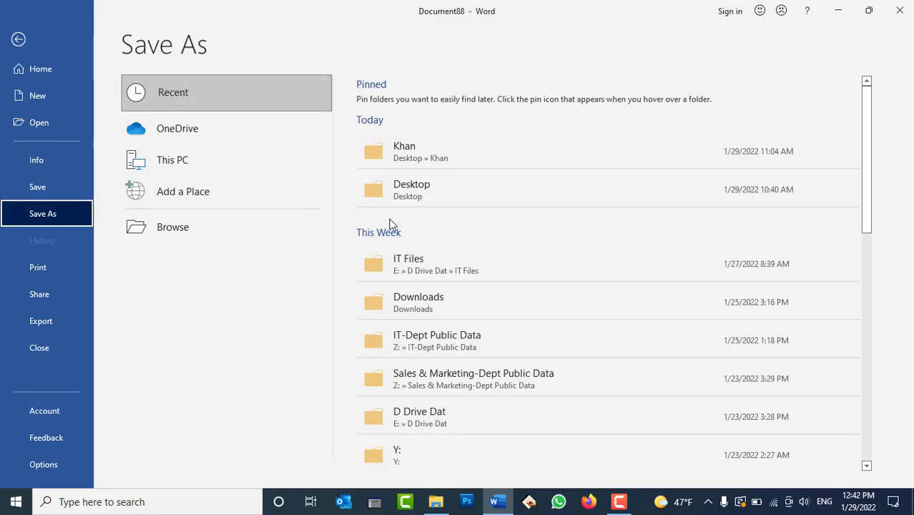
left_click(241, 226)
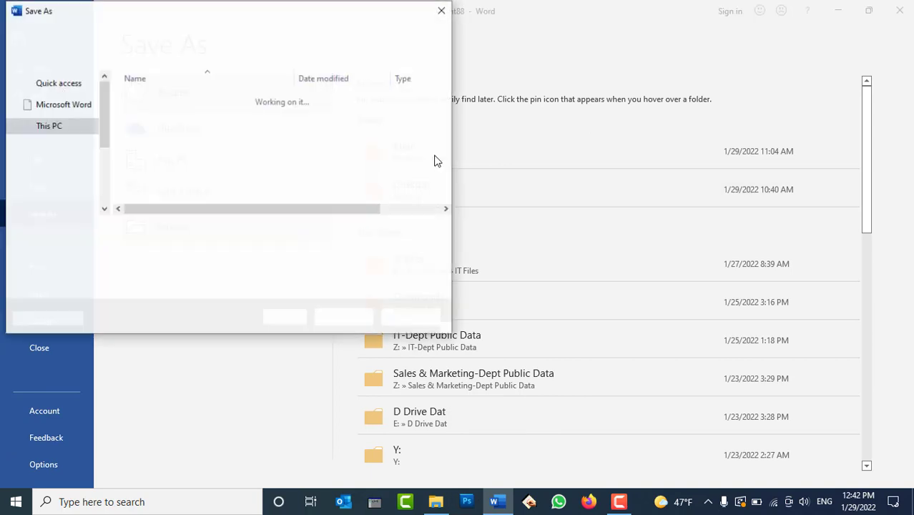
left_click(66, 116)
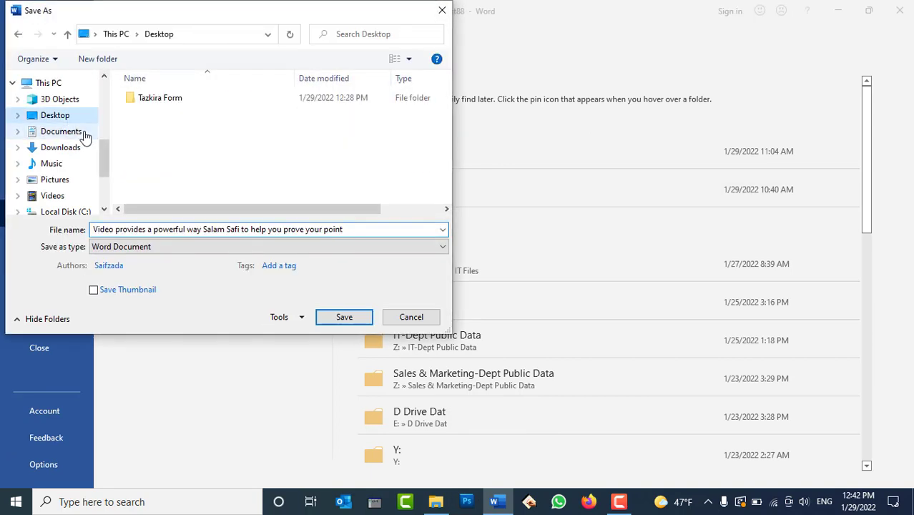
double_click(166, 103)
left_click(212, 230)
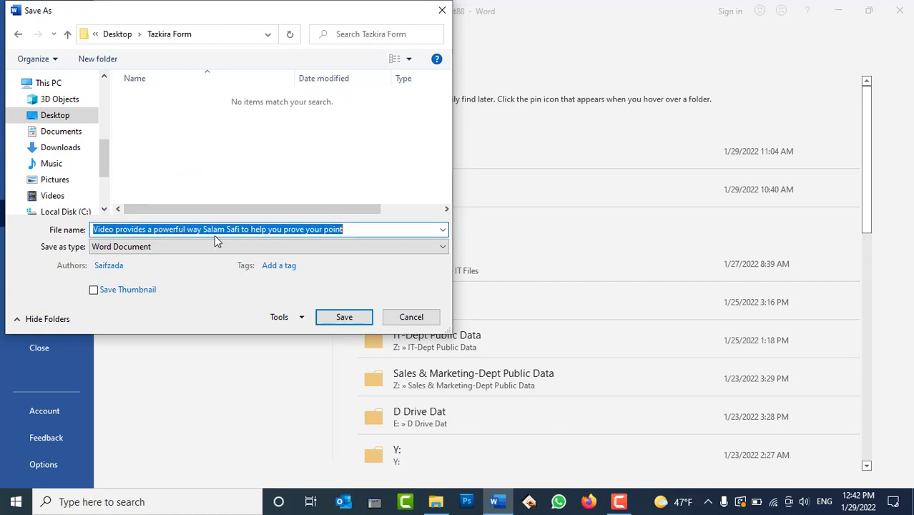
type("Data")
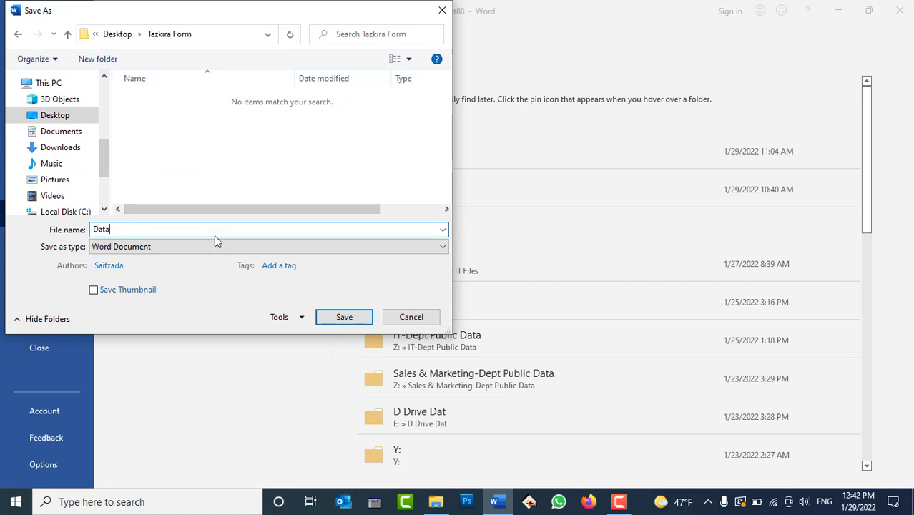
left_click(346, 317)
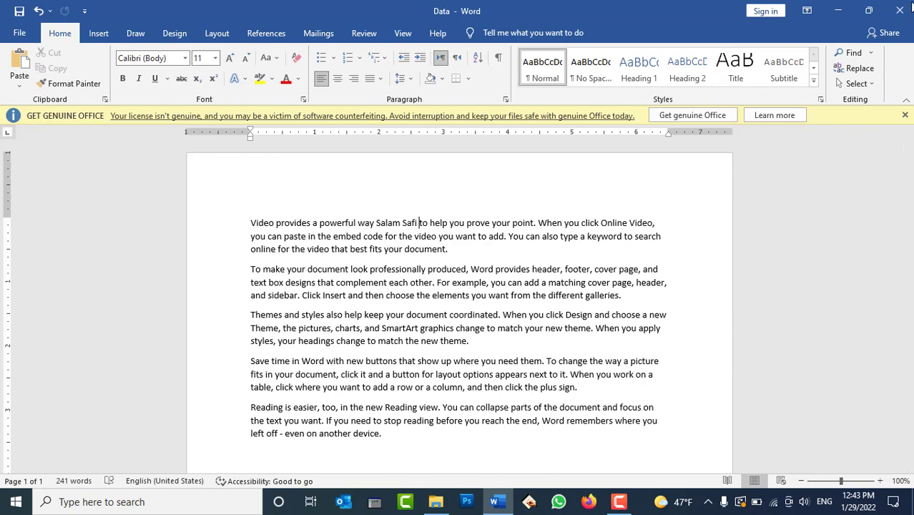
Step: Close Word and the folder, then search the Desktop in This PC for the test name
left_click(902, 10)
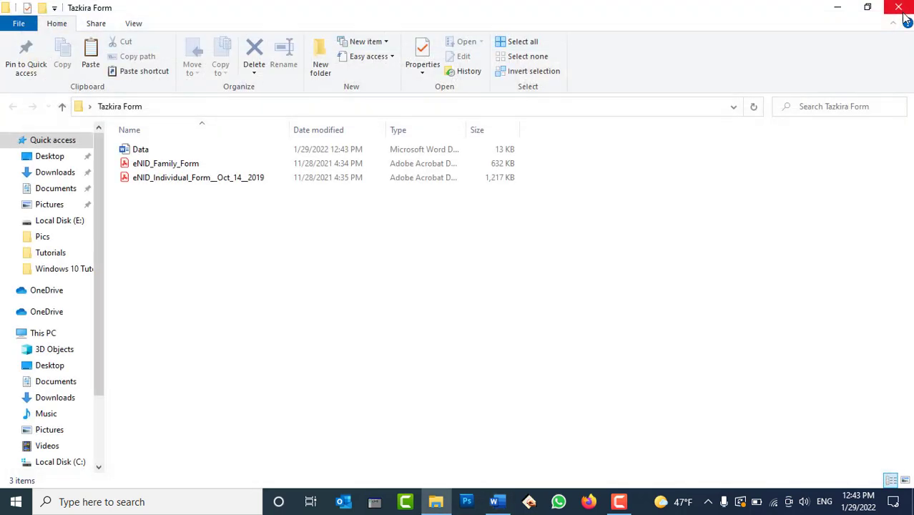
left_click(898, 6)
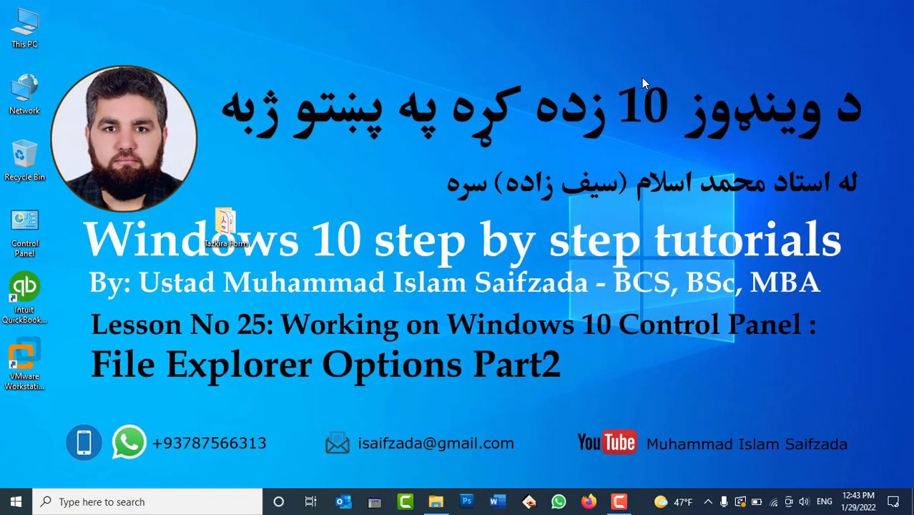
double_click(23, 26)
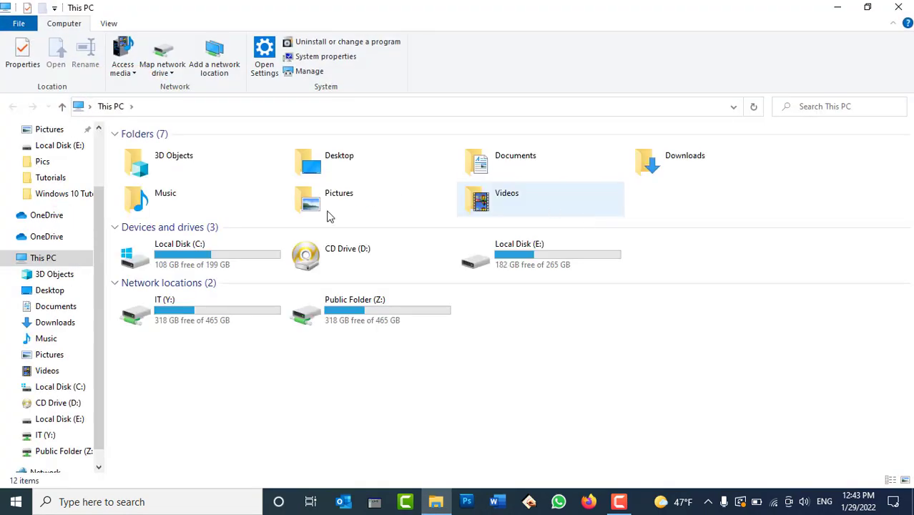
left_click(48, 290)
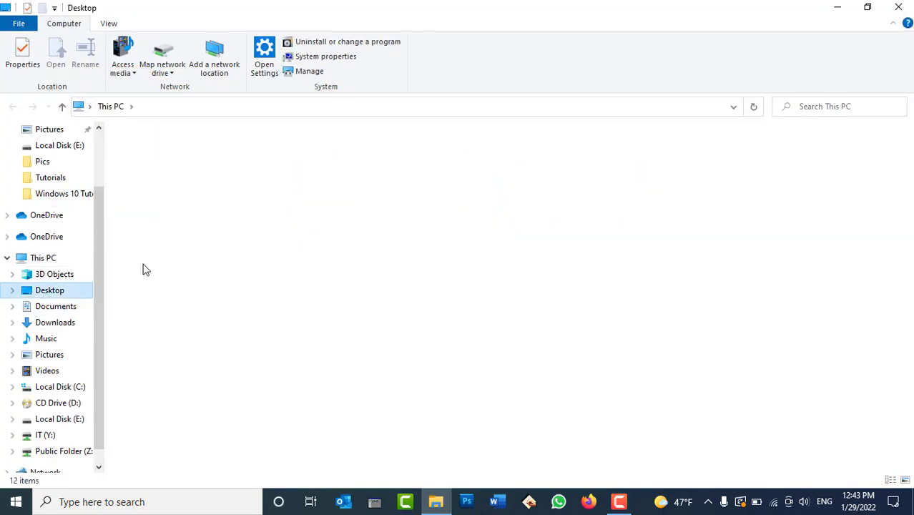
left_click(850, 106)
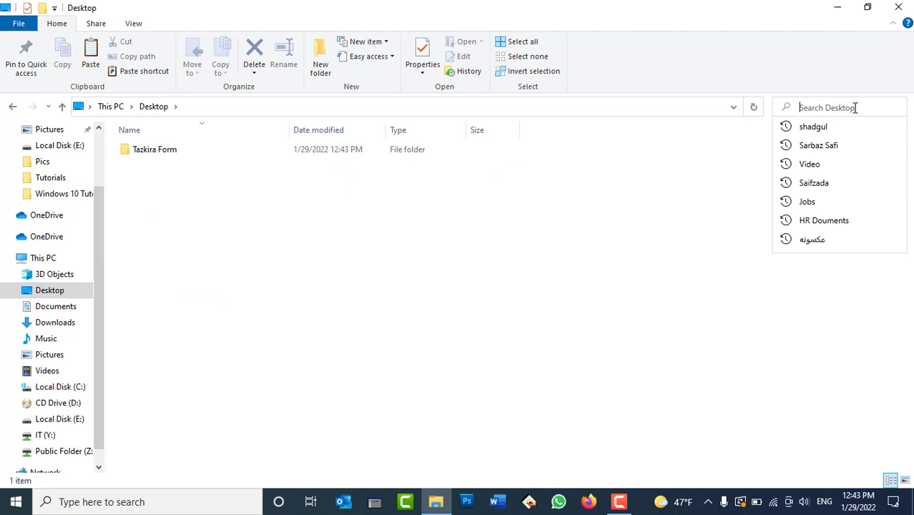
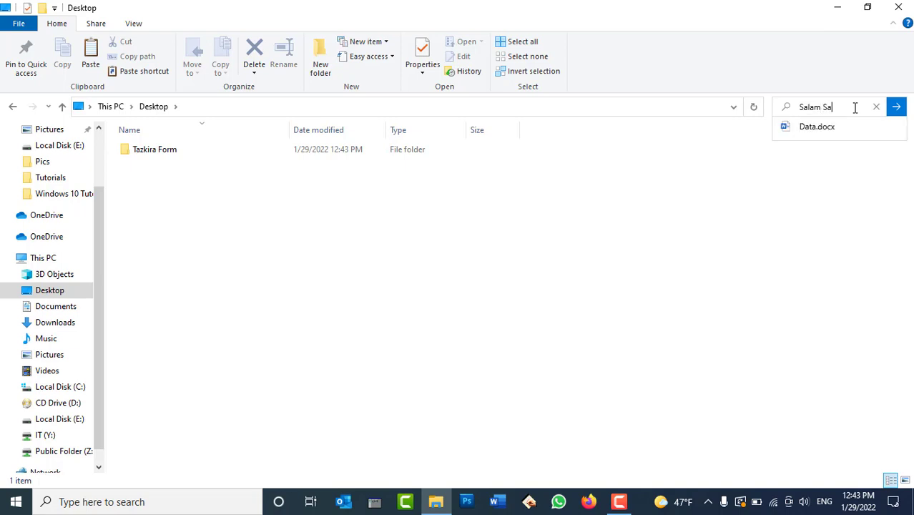
key("Return")
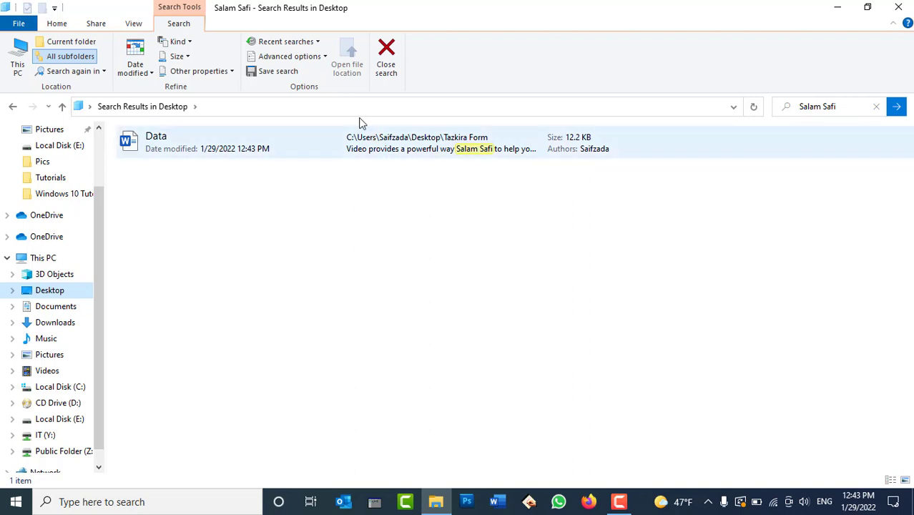
Step: Open Folder Options briefly, then open Control Panel from the desktop
left_click(133, 24)
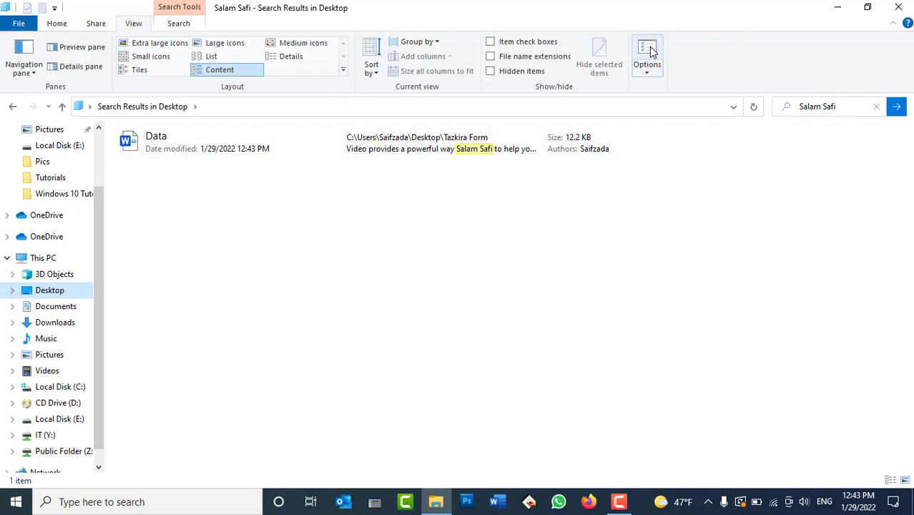
left_click(648, 52)
left_click(337, 135)
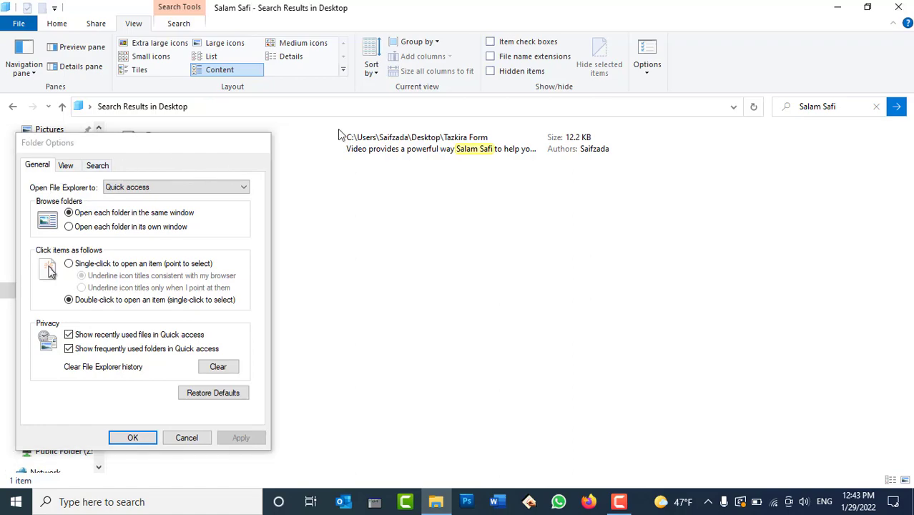
left_click(837, 7)
double_click(24, 227)
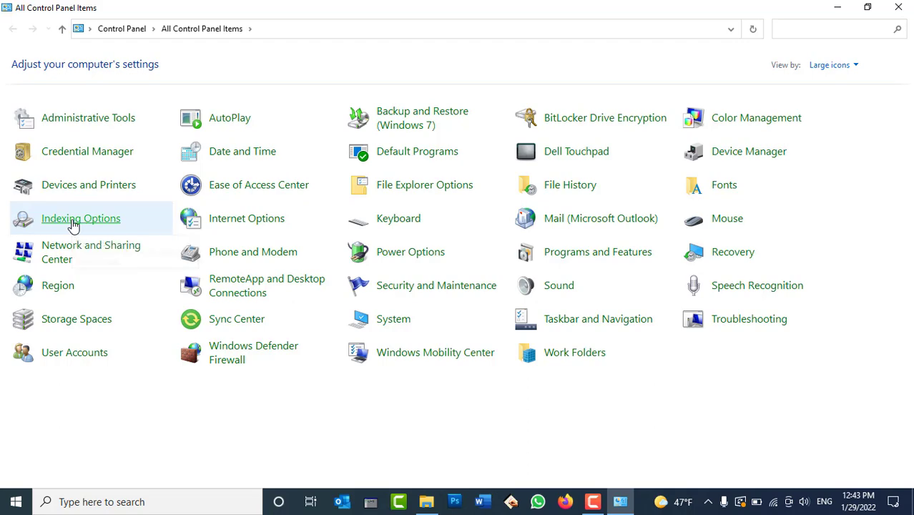
Step: Open Indexing Options and glance at its advanced settings without changing anything
left_click(72, 225)
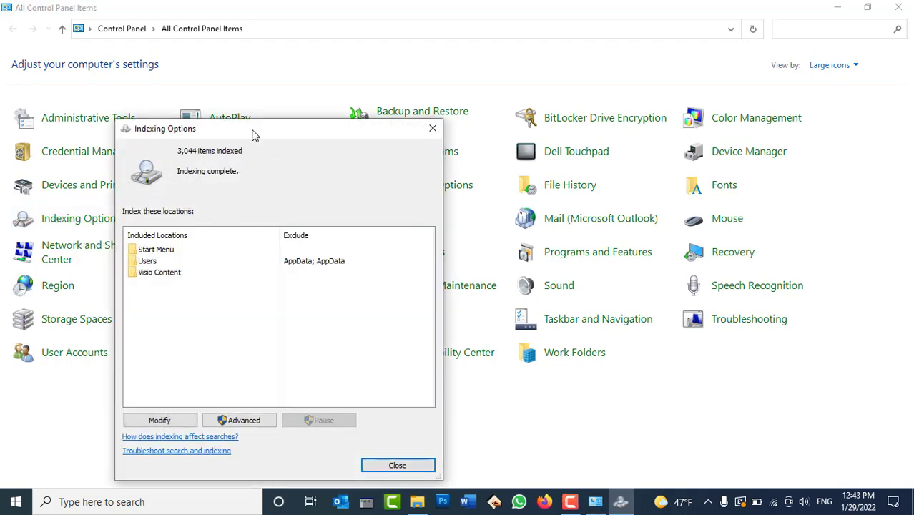
left_click_drag(253, 134, 291, 76)
left_click(289, 361)
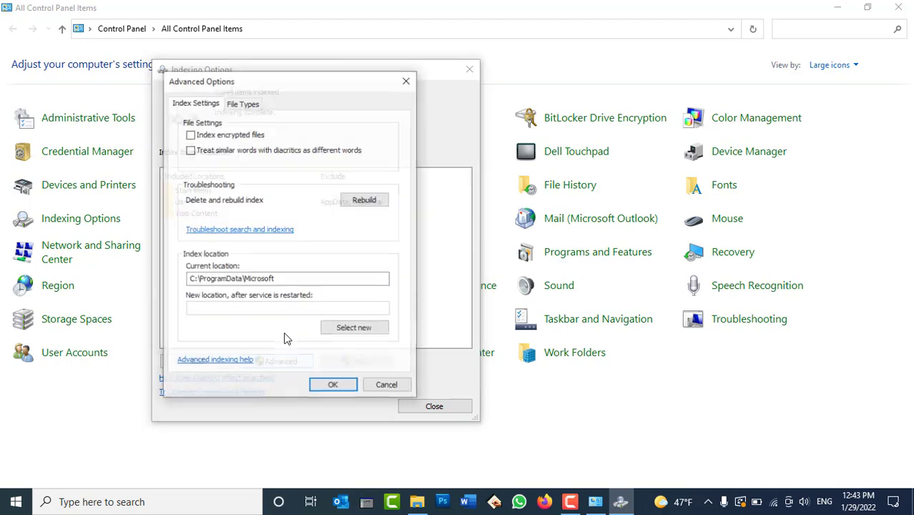
left_click(385, 386)
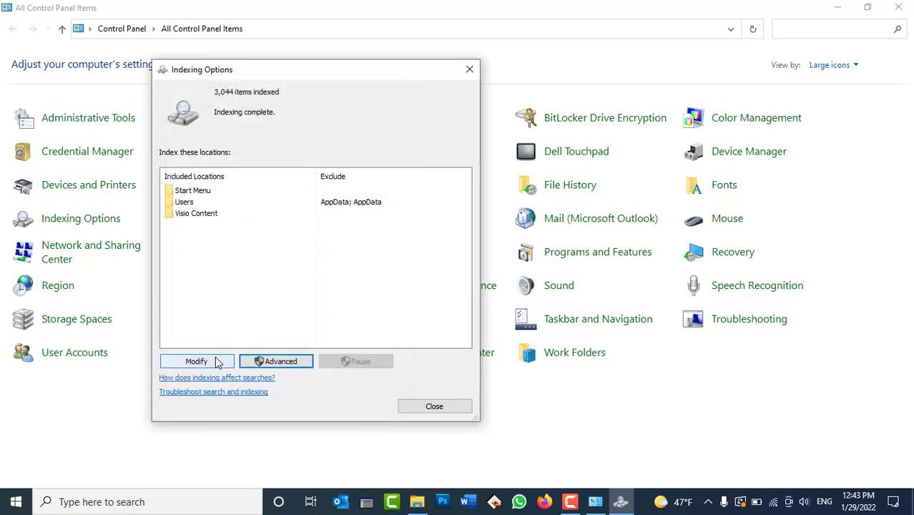
Step: Change indexed locations to exclude offline files and include Local Disk (C:)
left_click(218, 361)
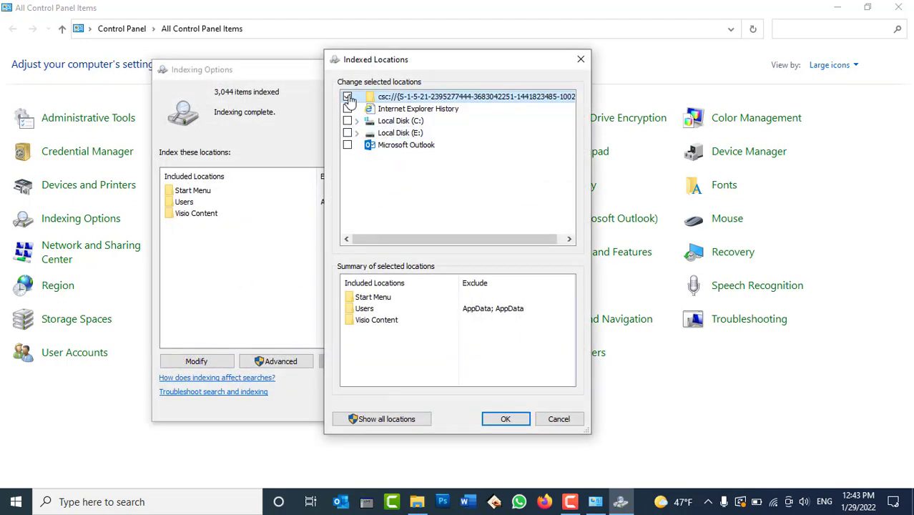
left_click(346, 96)
left_click(347, 120)
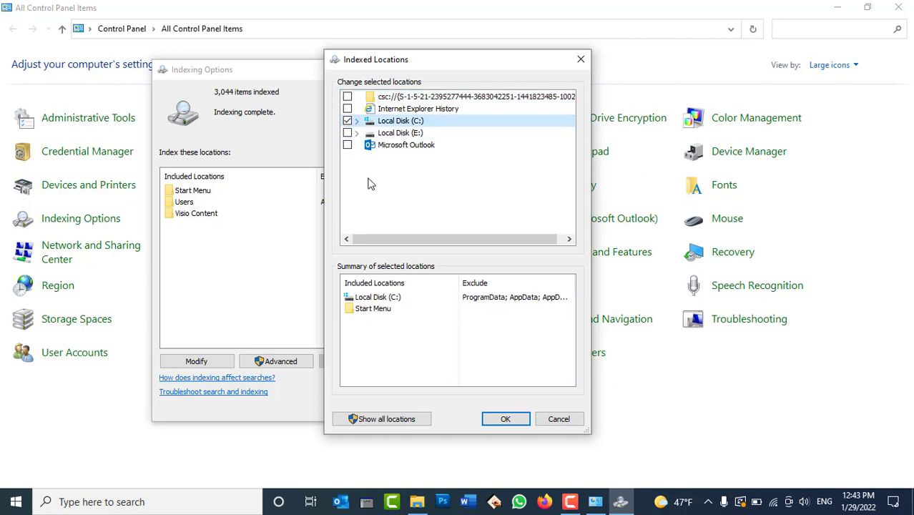
left_click(501, 420)
left_click(504, 418)
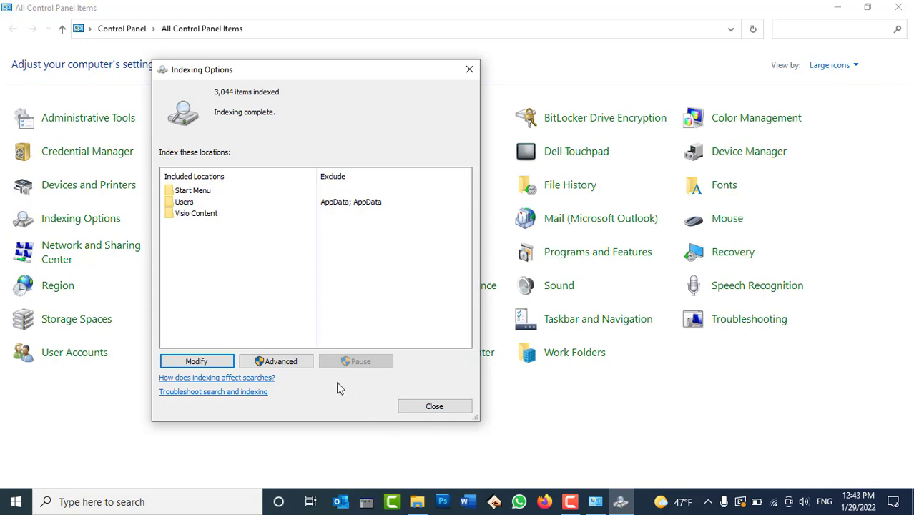
Step: Review the indexed file types, close Indexing Options, and open This PC
left_click(280, 362)
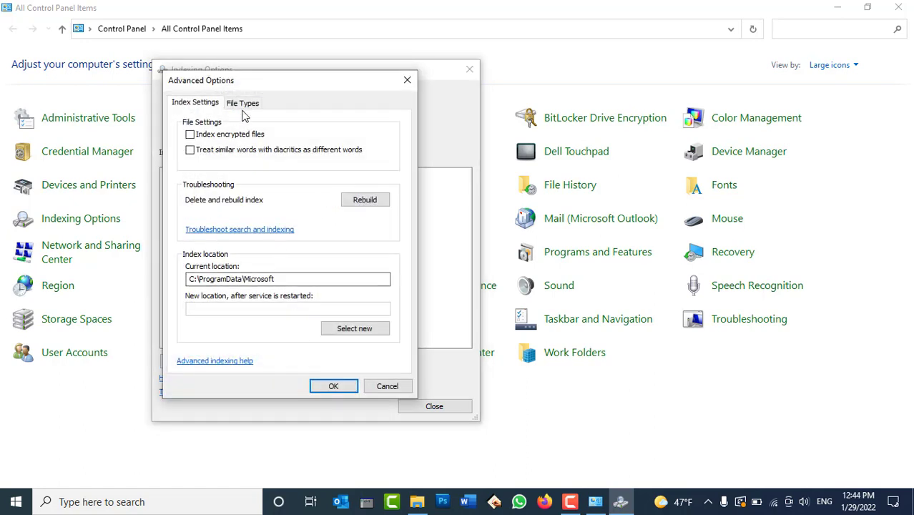
left_click(242, 103)
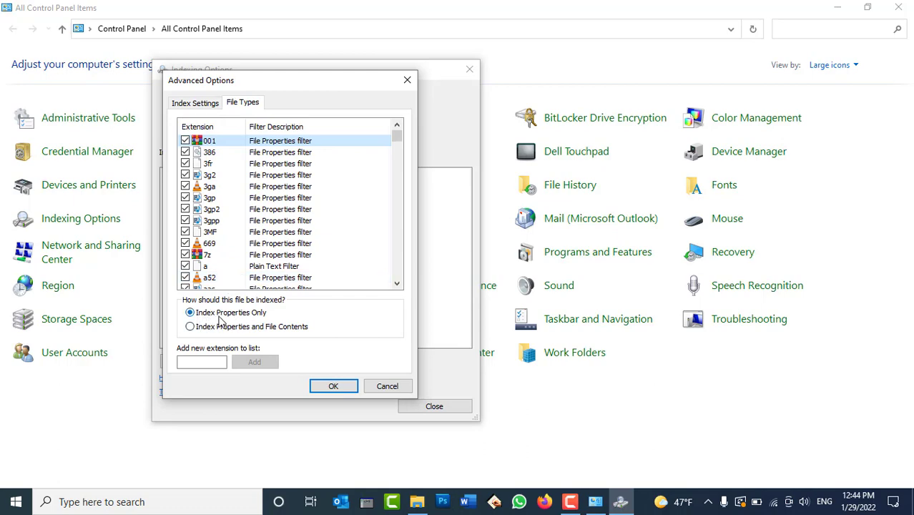
left_click(333, 386)
left_click(445, 406)
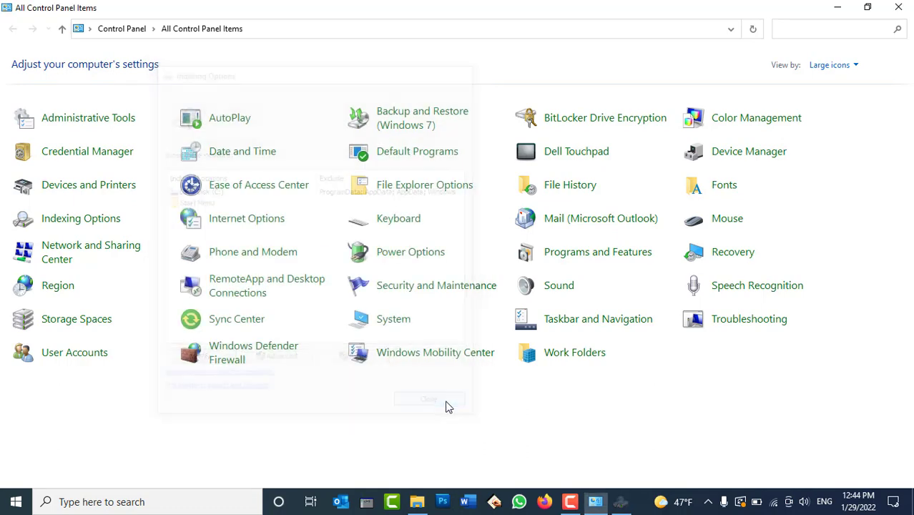
left_click(616, 502)
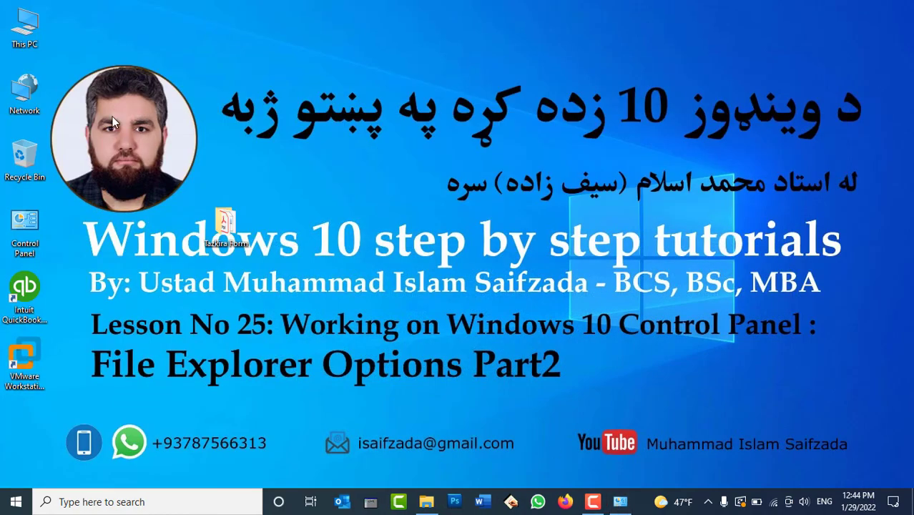
double_click(40, 30)
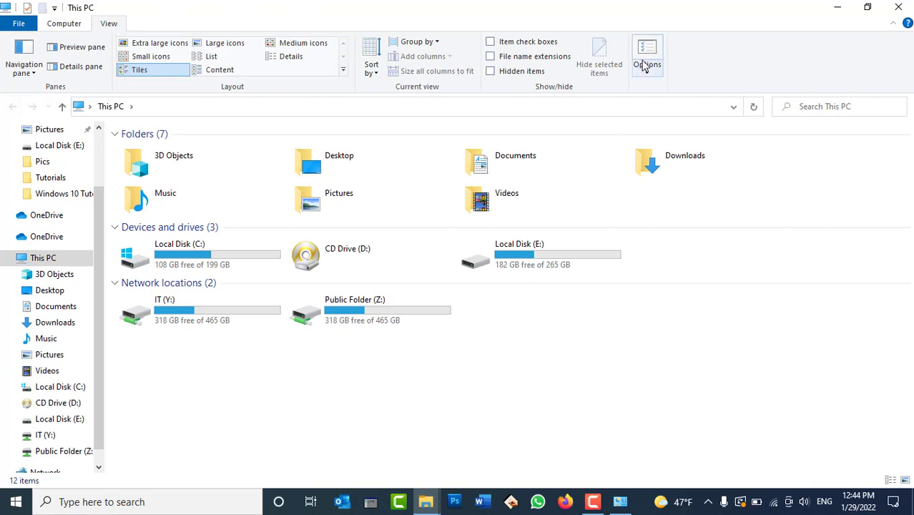
Step: Turn on 'Don't use the index when searching for system files' in Folder Options and apply
left_click(646, 68)
left_click(730, 87)
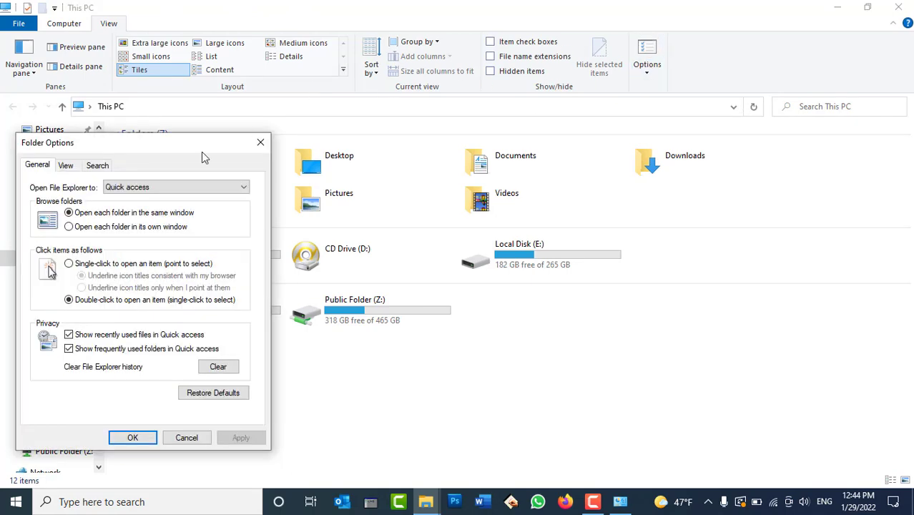
left_click(97, 164)
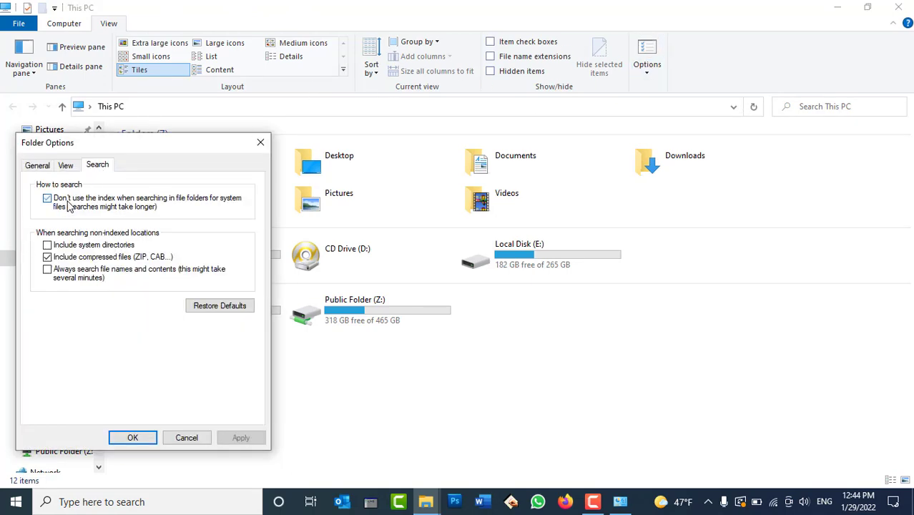
left_click(68, 204)
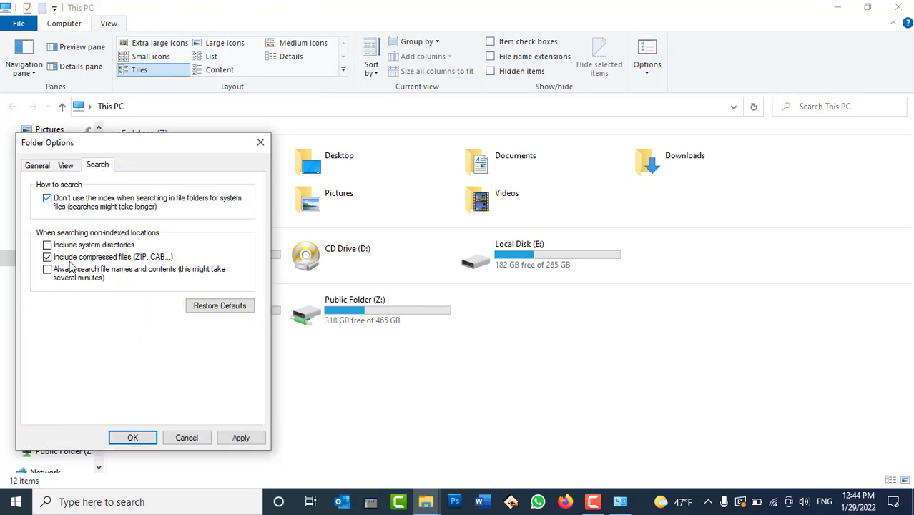
left_click(241, 437)
left_click(133, 437)
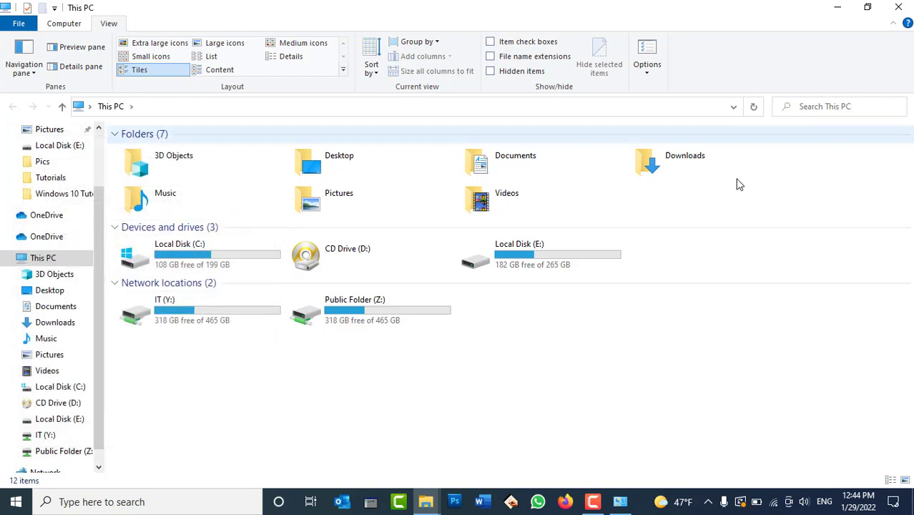
Step: Search the Desktop for the test name, which returns no items
left_click(63, 293)
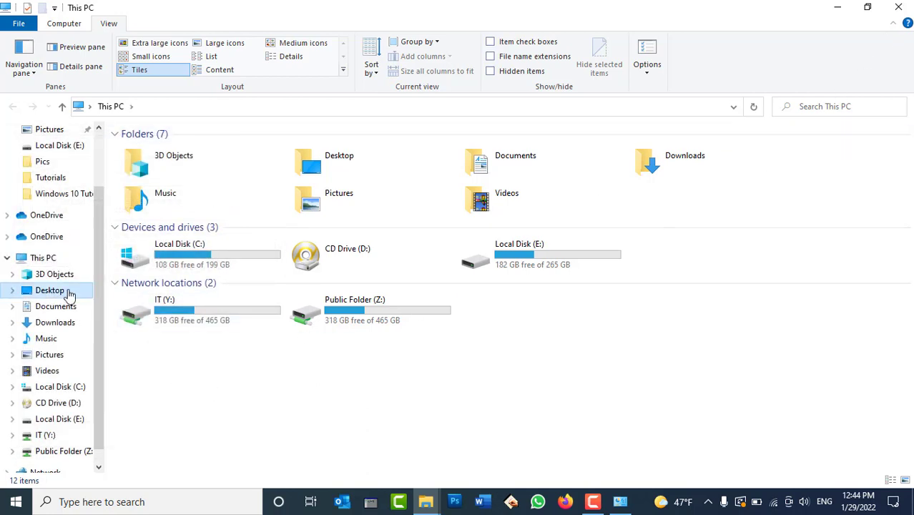
left_click(834, 110)
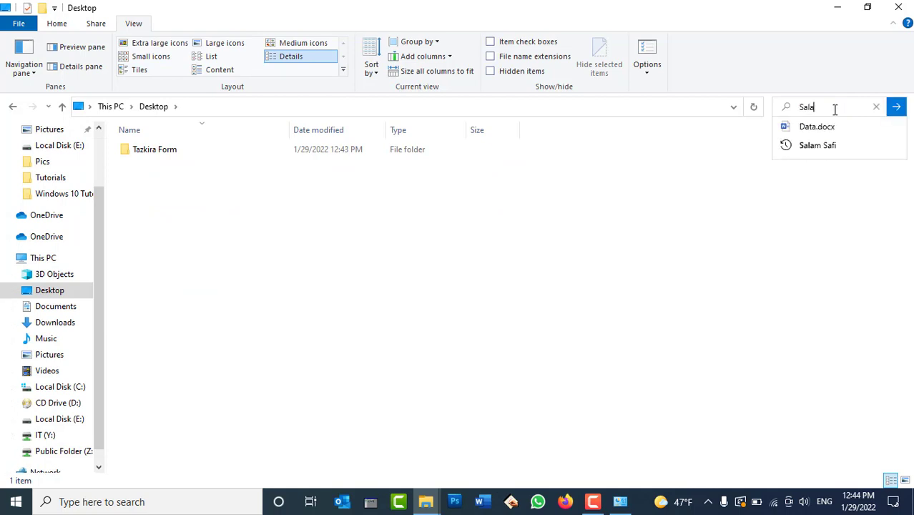
key("Return")
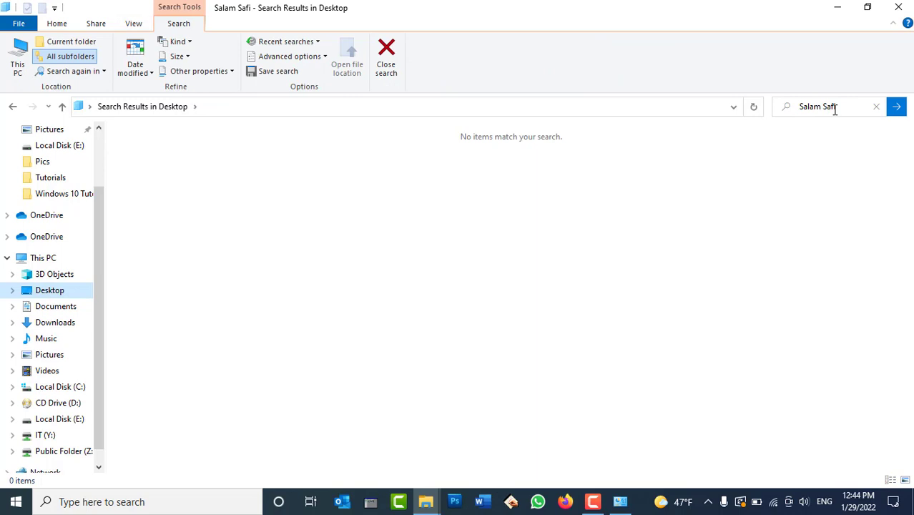
Step: Let system-file searches use the index again and apply, so the search finds Data
left_click(137, 23)
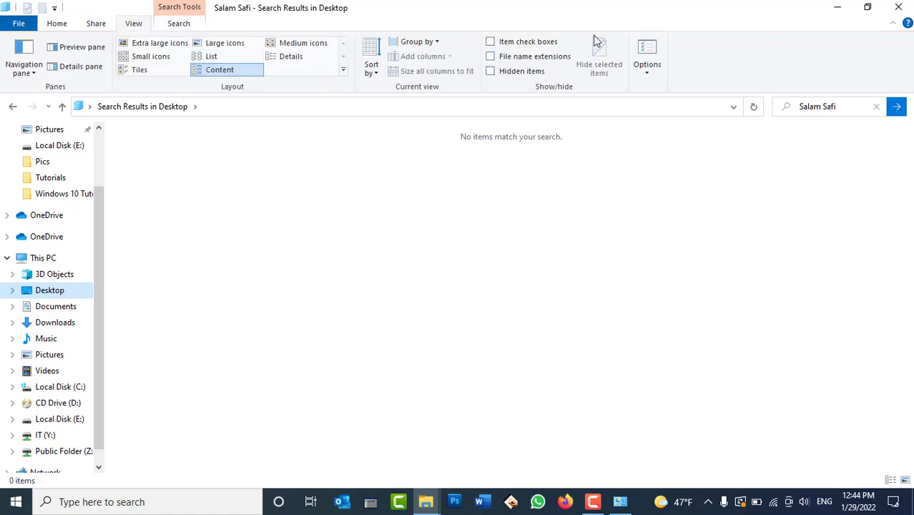
left_click(646, 53)
left_click_drag(179, 137, 661, 111)
left_click(576, 130)
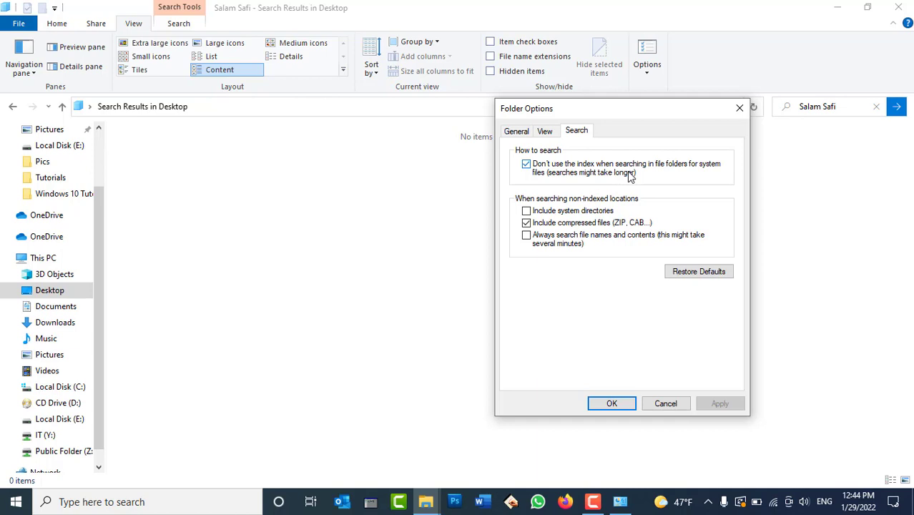
left_click(619, 170)
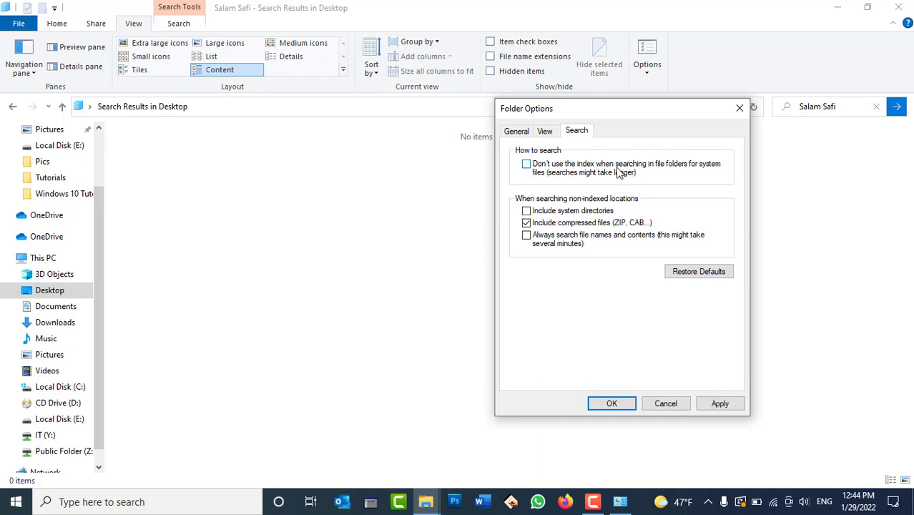
left_click(720, 404)
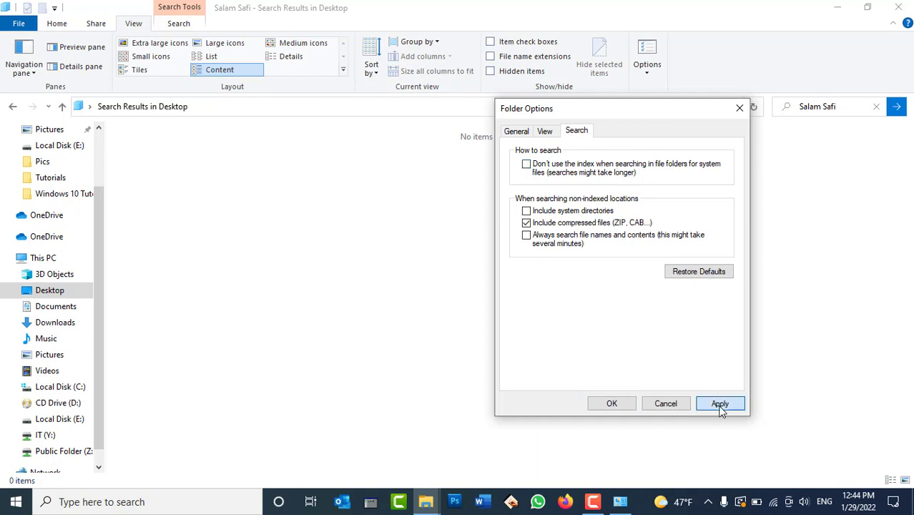
left_click(611, 404)
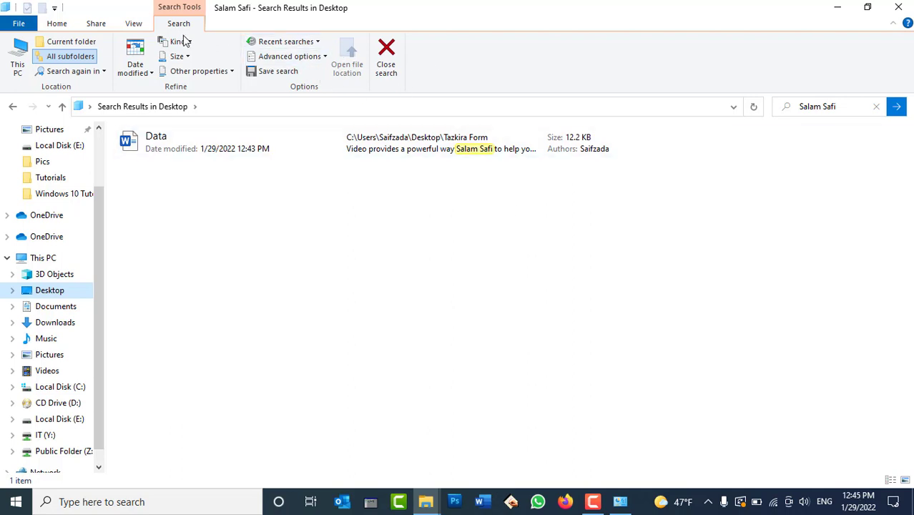
Step: Toggle 'Don't use the index' on and back off with Apply, ending with index use restored
left_click(139, 24)
left_click(646, 57)
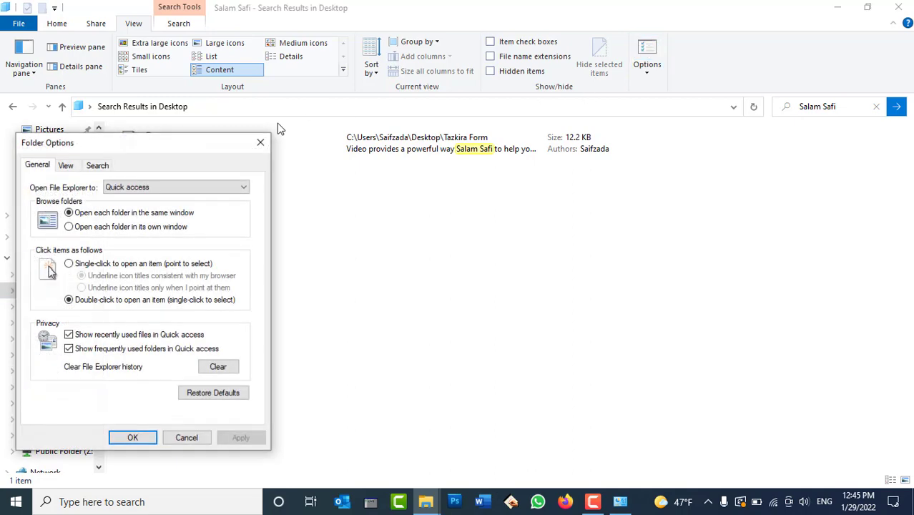
left_click_drag(270, 143, 753, 135)
left_click(583, 157)
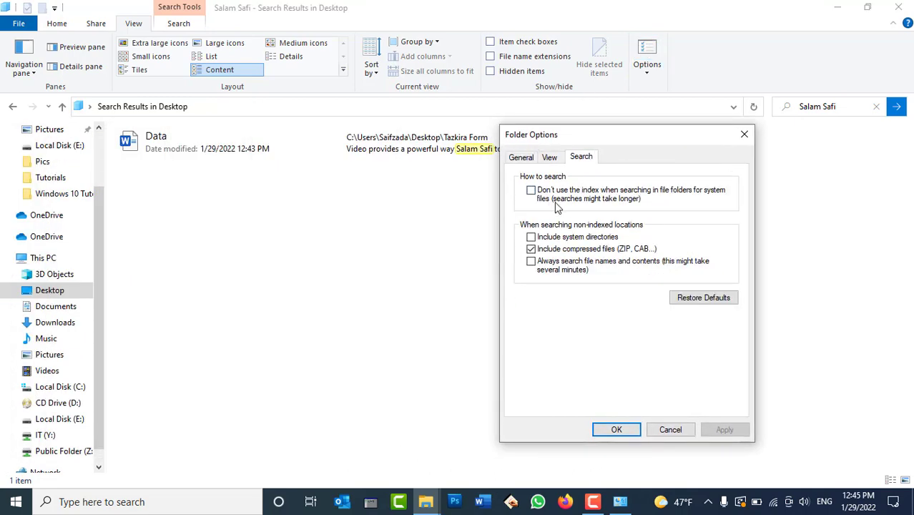
left_click(556, 200)
left_click(717, 429)
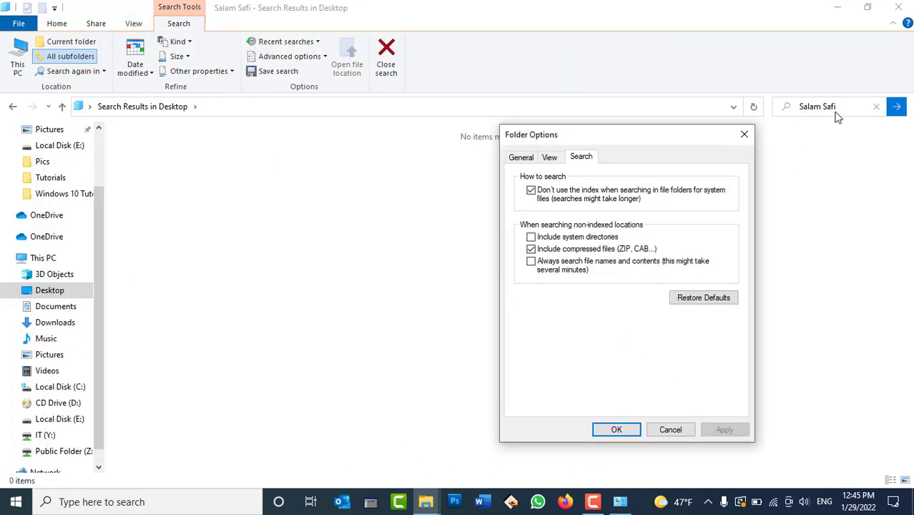
left_click_drag(575, 140, 656, 158)
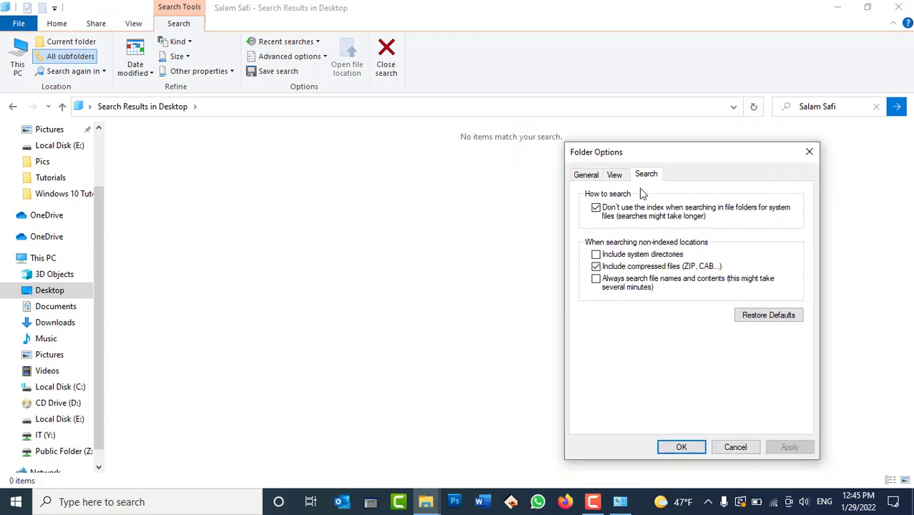
left_click(595, 207)
left_click(788, 447)
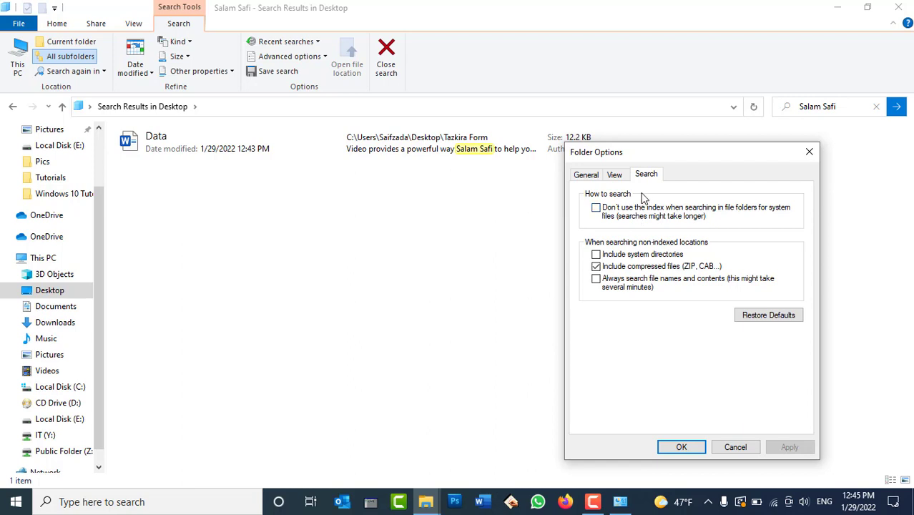
left_click_drag(670, 159, 720, 105)
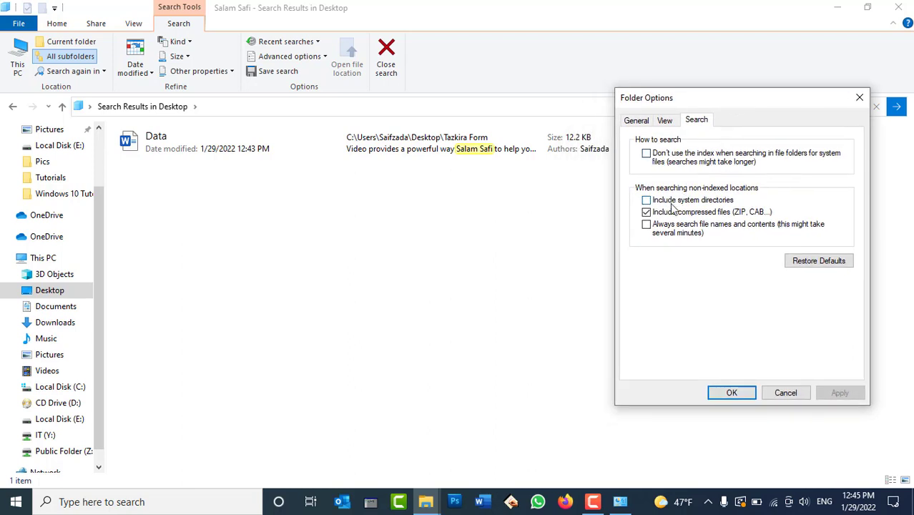
Step: Tick then untick 'Include system directories', untick 'Include compressed files', and lower the dialog
left_click(726, 202)
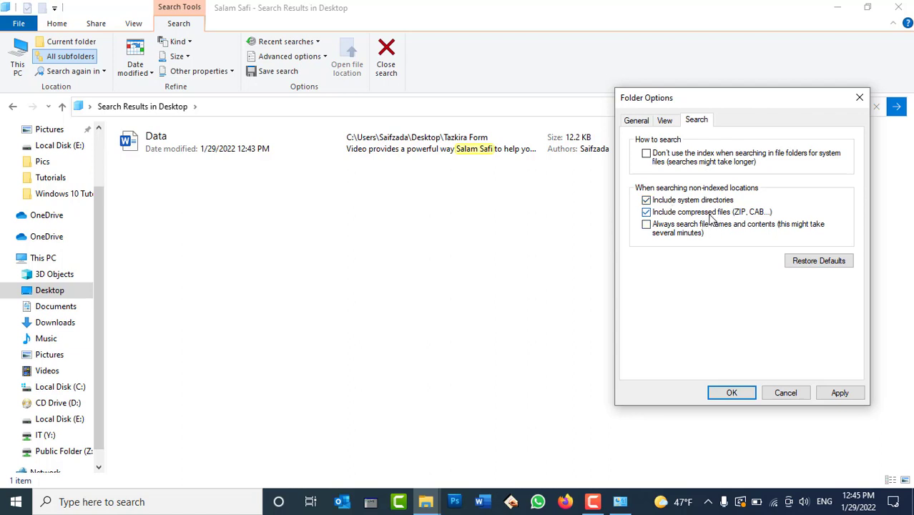
left_click(692, 201)
left_click(689, 213)
left_click_drag(789, 100, 789, 166)
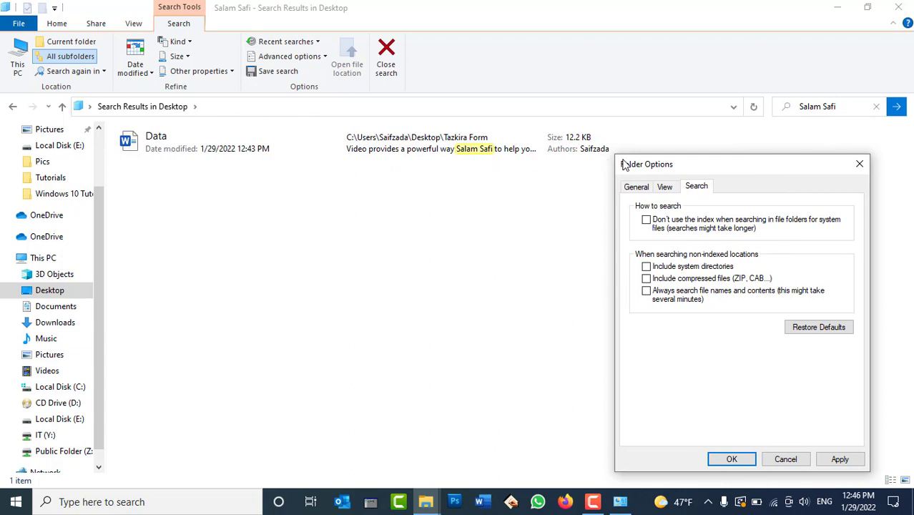
Step: Turn on 'Always search file names and contents' and 'Don't use the index', then apply
left_click_drag(622, 164, 615, 135)
left_click(668, 267)
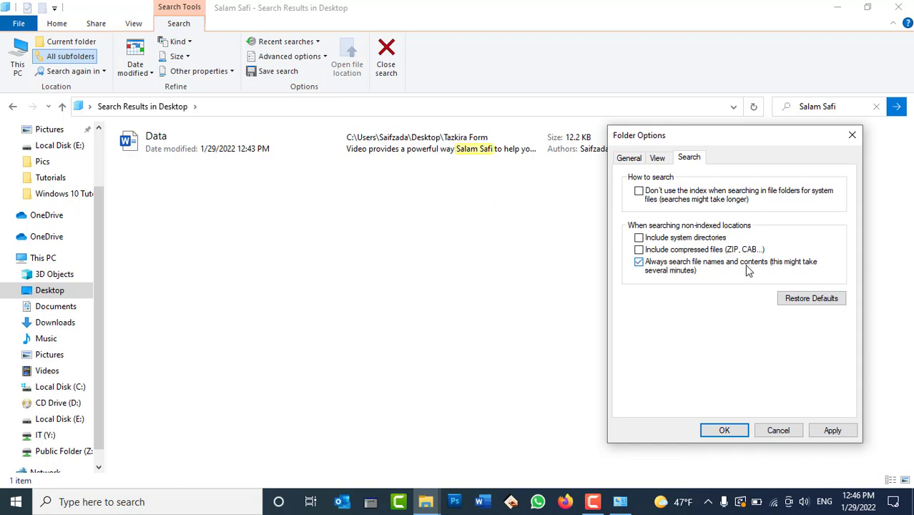
left_click(673, 197)
left_click(831, 430)
Step: Toggle 'Always search file names and contents' off, on, and off again, applying each time
left_click(666, 268)
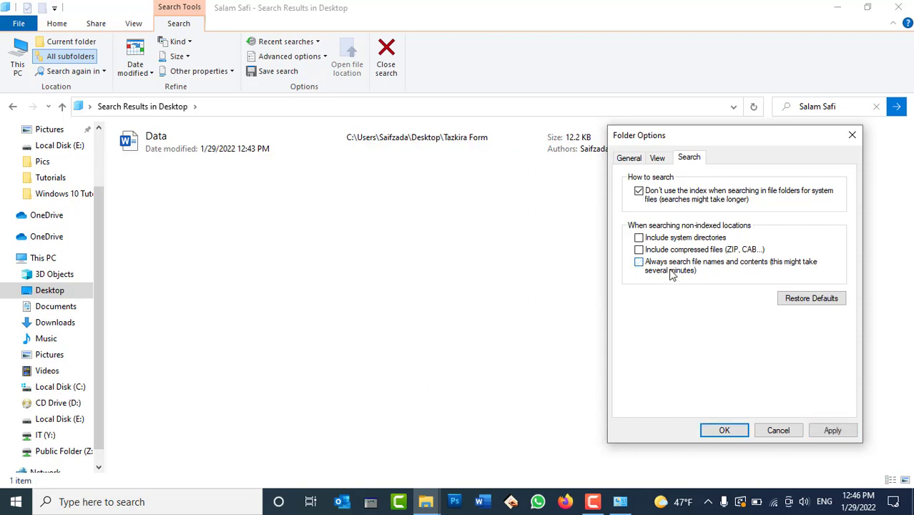
left_click(826, 430)
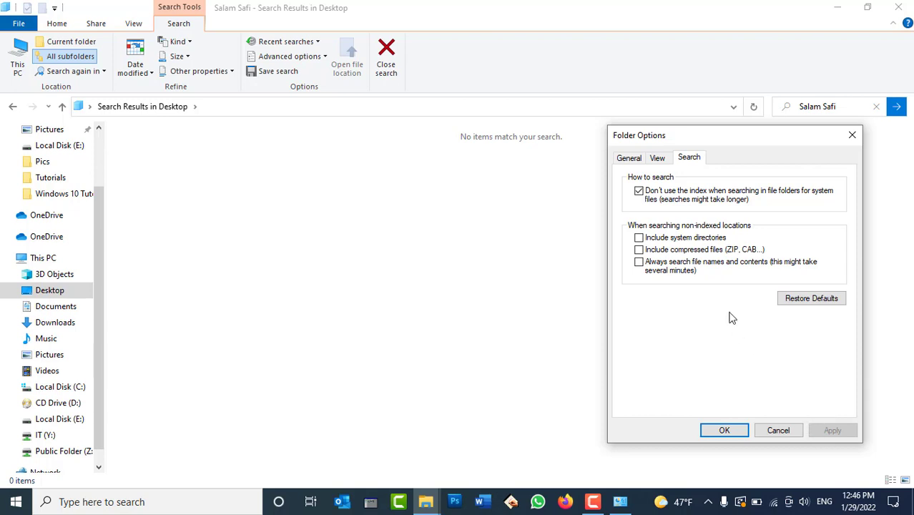
left_click(678, 269)
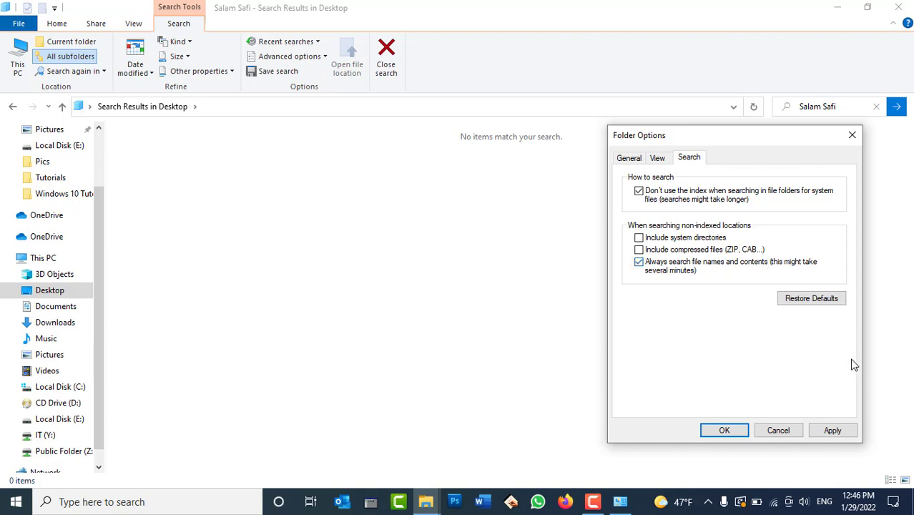
left_click(834, 430)
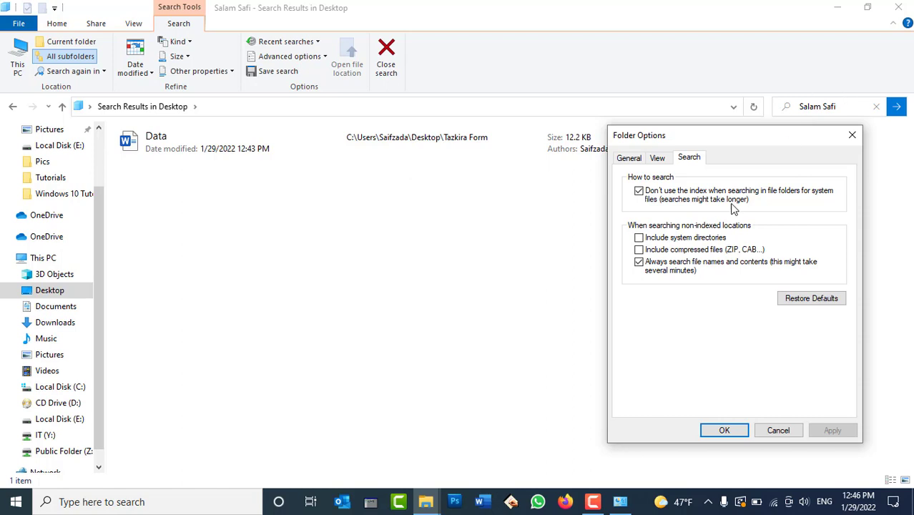
left_click(672, 270)
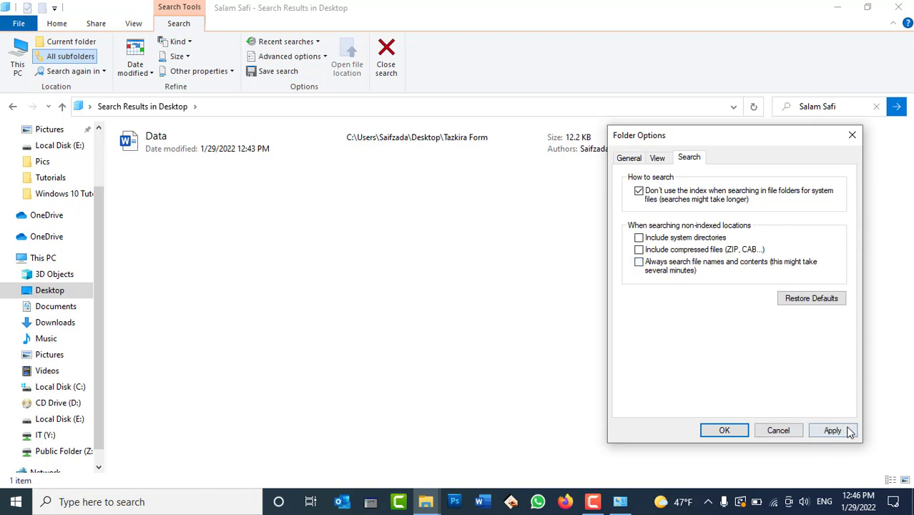
left_click(849, 430)
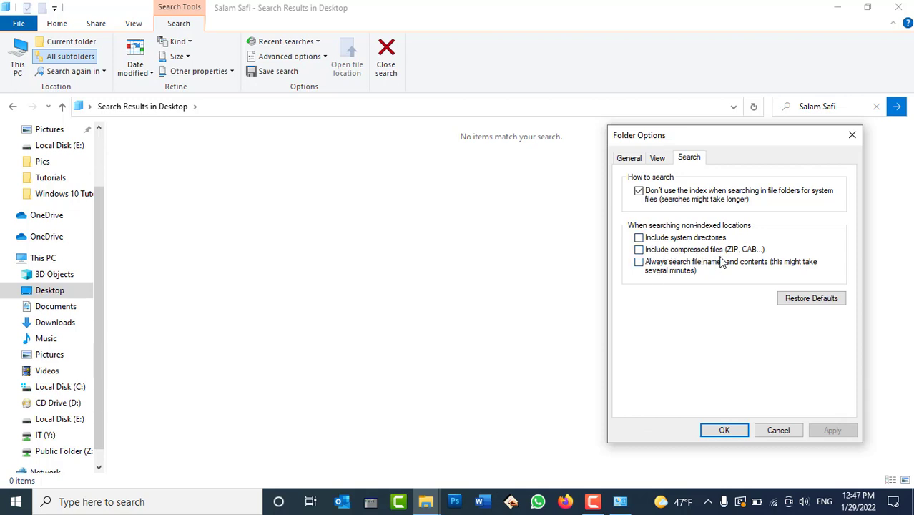
Step: Close Folder Options and the search results, then refresh the desktop
left_click(777, 430)
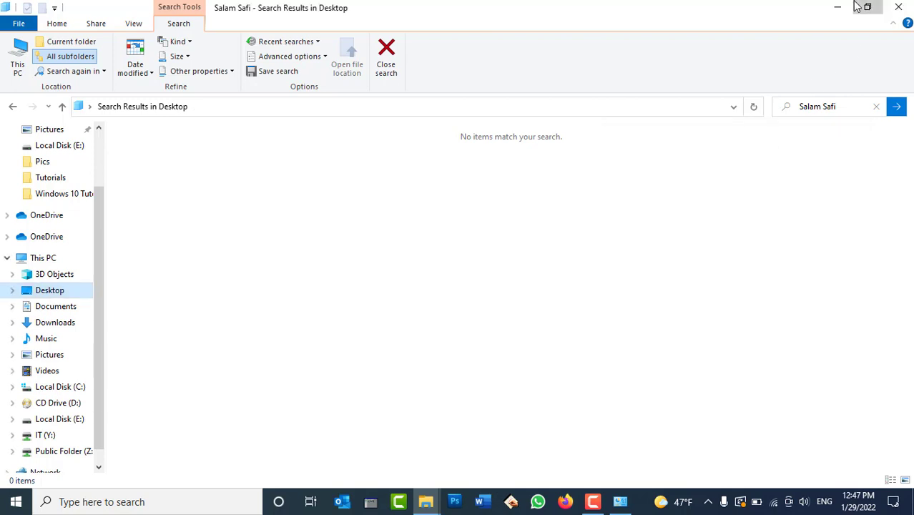
left_click(895, 7)
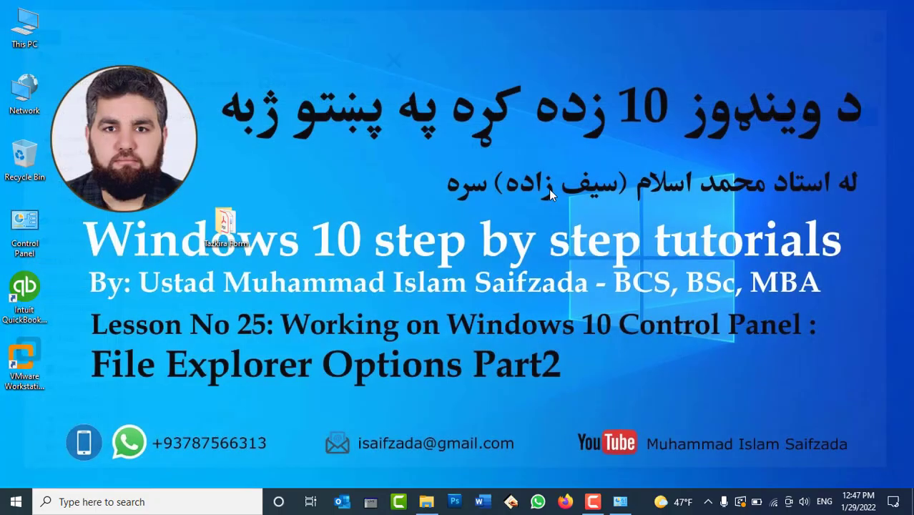
right_click(276, 188)
left_click(329, 224)
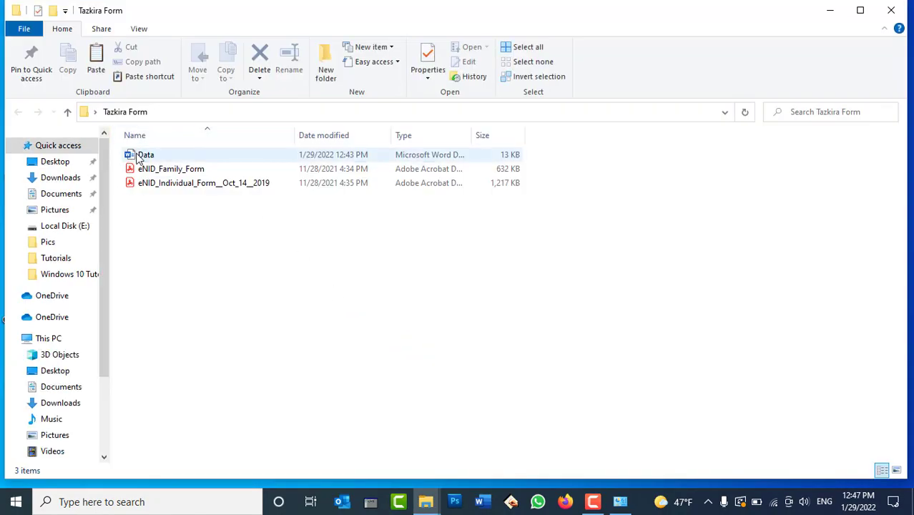
Step: Compress Data into a Data ZIP archive and delete the original Word document
left_click(140, 159)
right_click(137, 157)
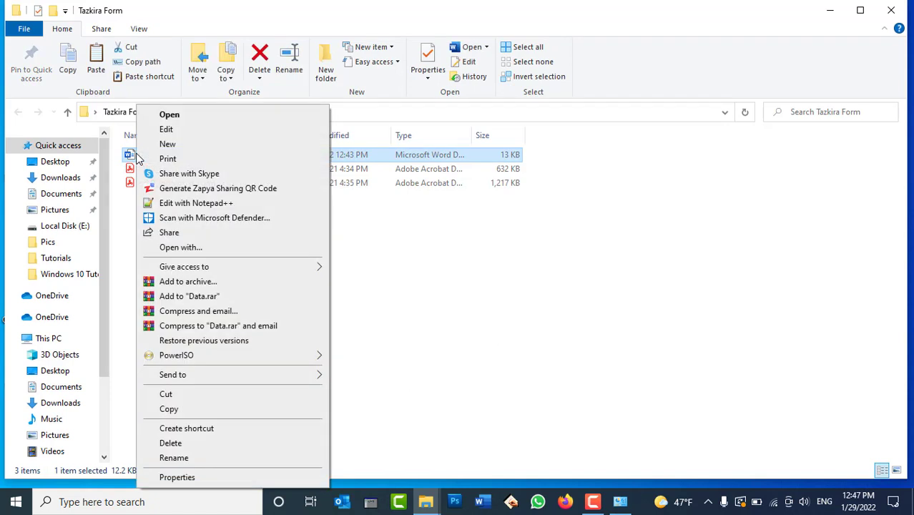
mouse_move(278, 376)
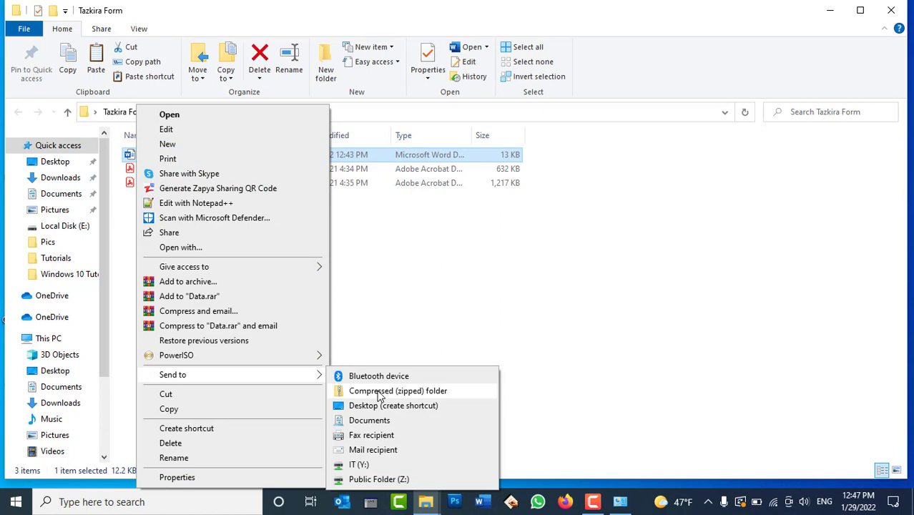
left_click(379, 393)
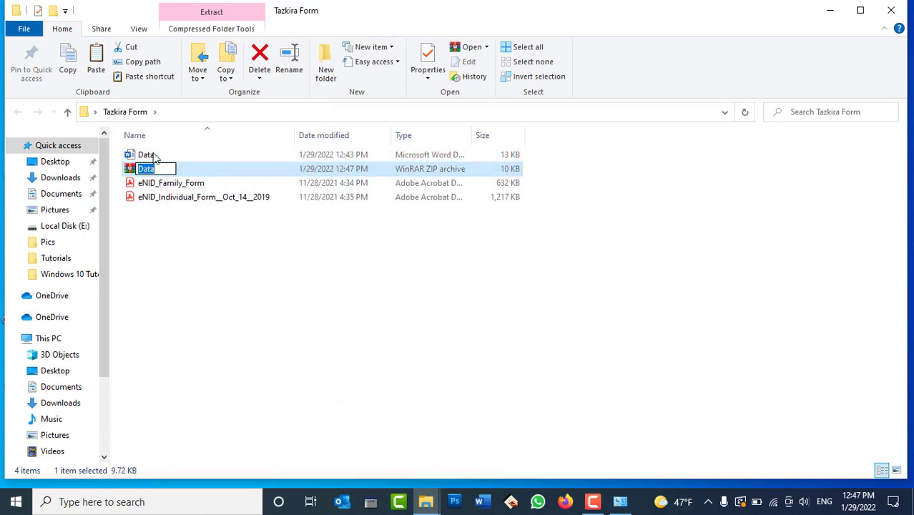
left_click(154, 158)
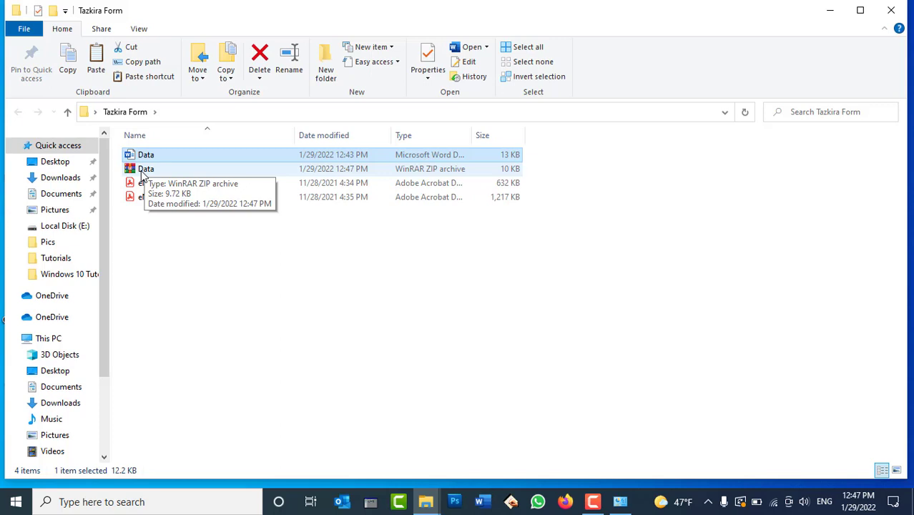
key("Delete")
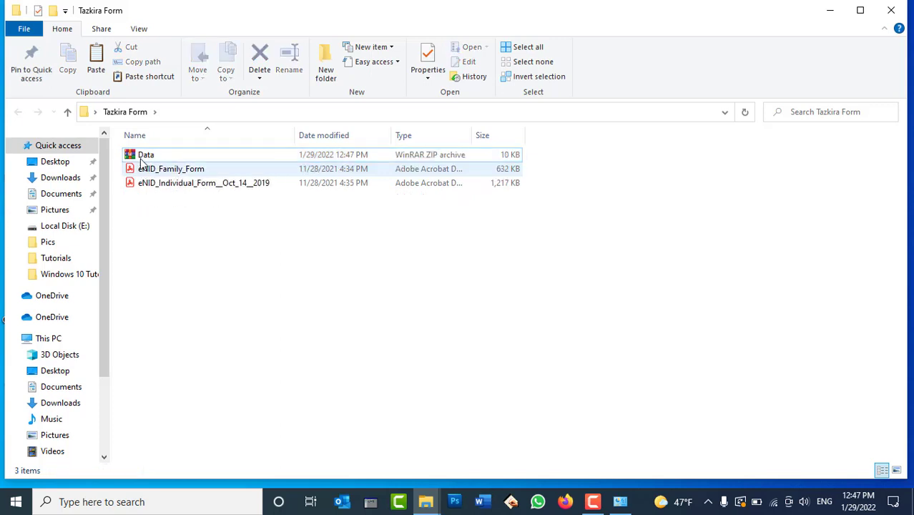
left_click(142, 161)
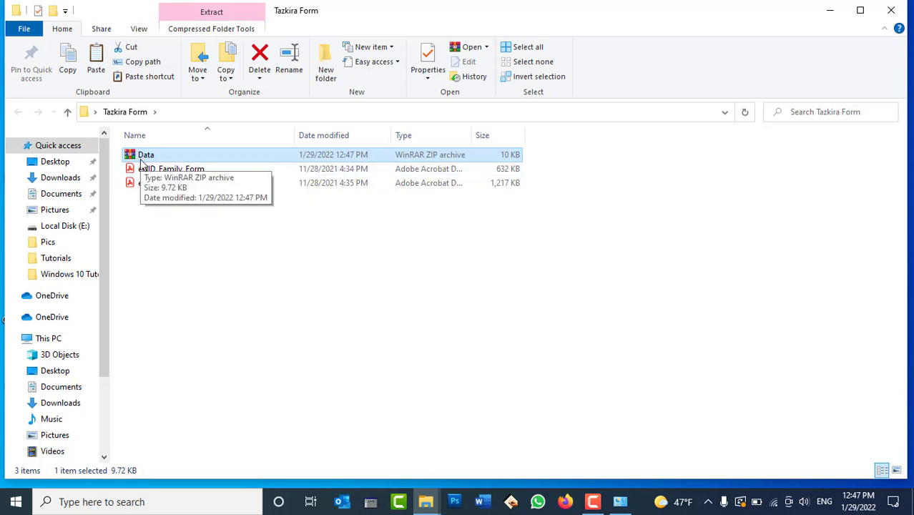
right_click(136, 158)
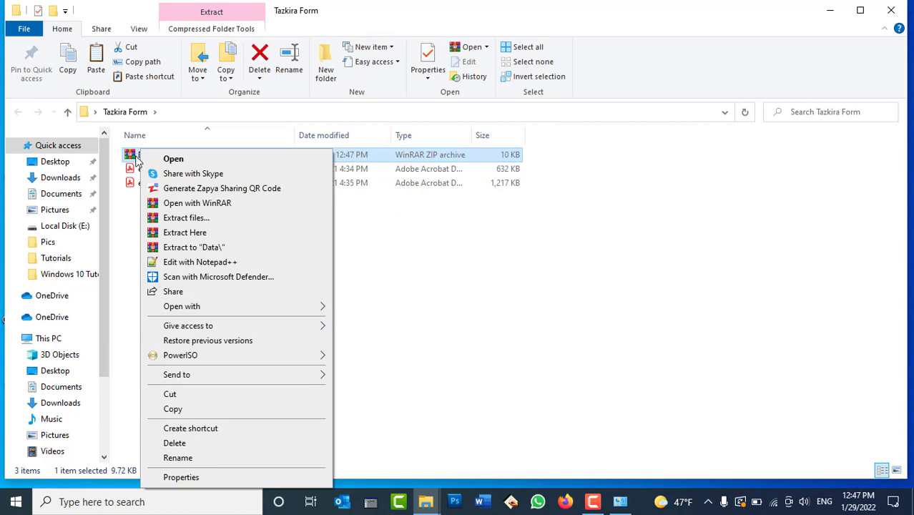
left_click(146, 158)
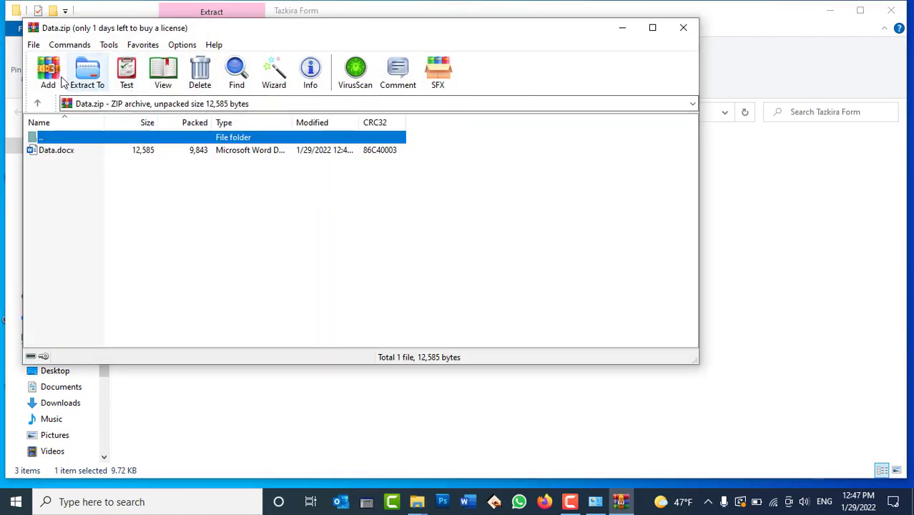
left_click(60, 153)
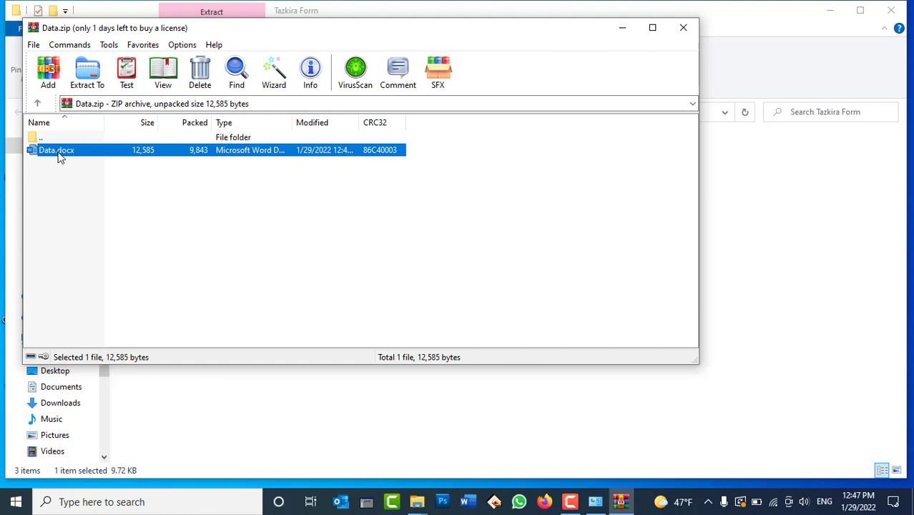
left_click(109, 46)
mouse_move(77, 51)
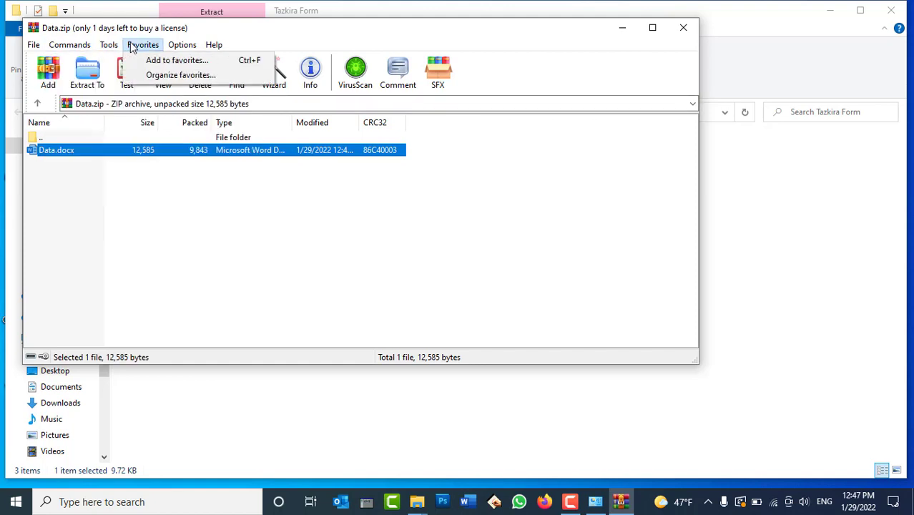
mouse_move(179, 57)
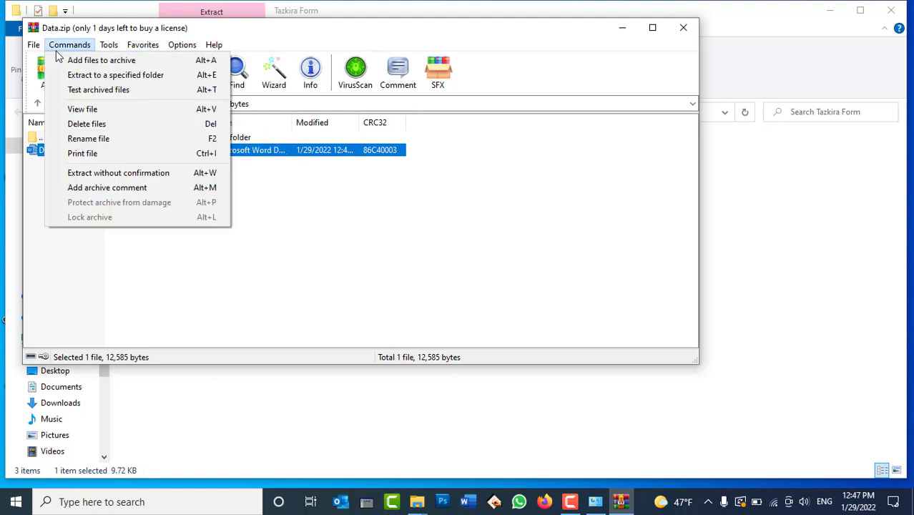
mouse_move(39, 54)
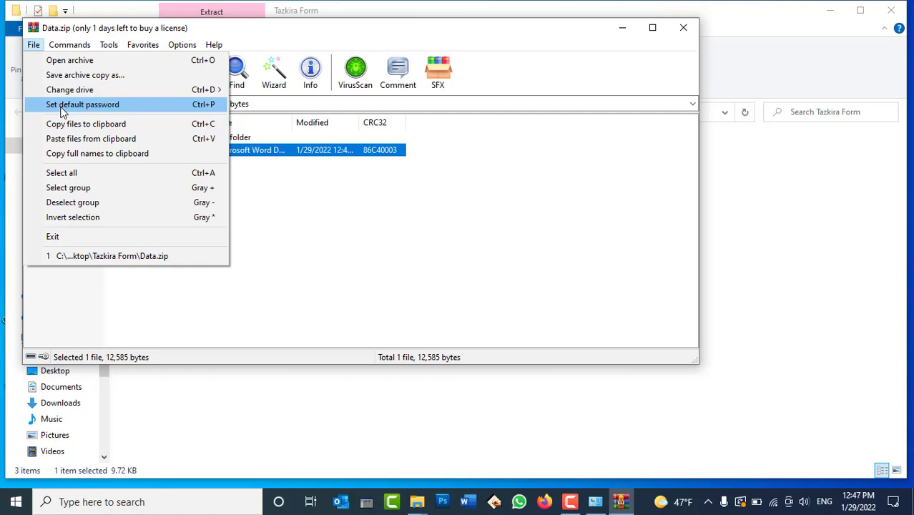
left_click(683, 28)
left_click(682, 27)
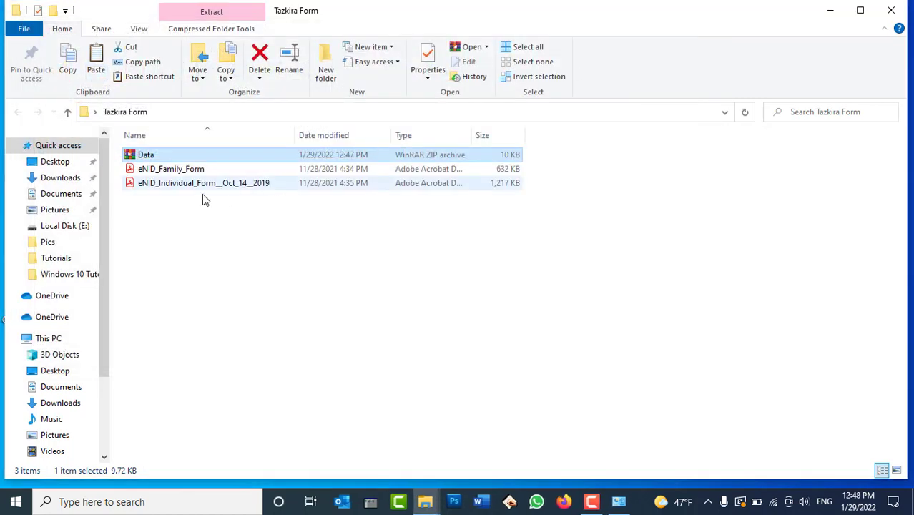
Step: Search Tazkira Form for the test name, finding no items, then open Folder Options
left_click(202, 237)
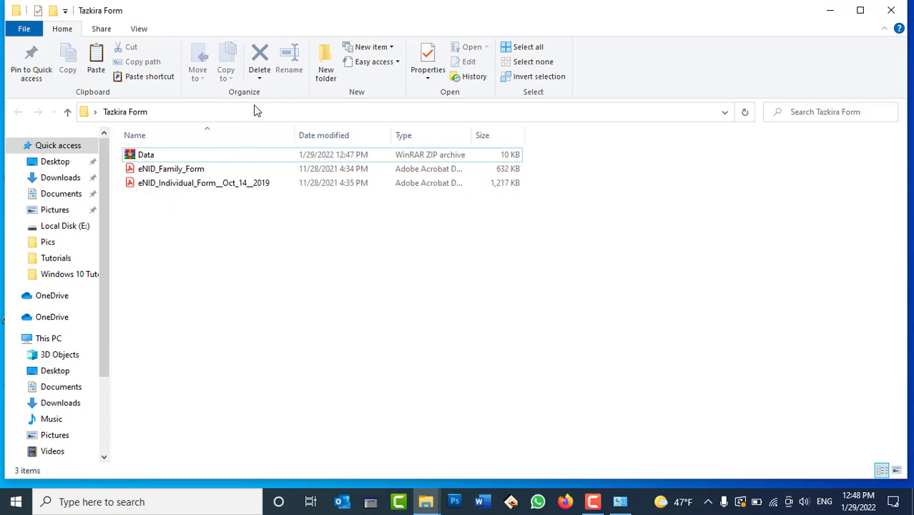
left_click(141, 28)
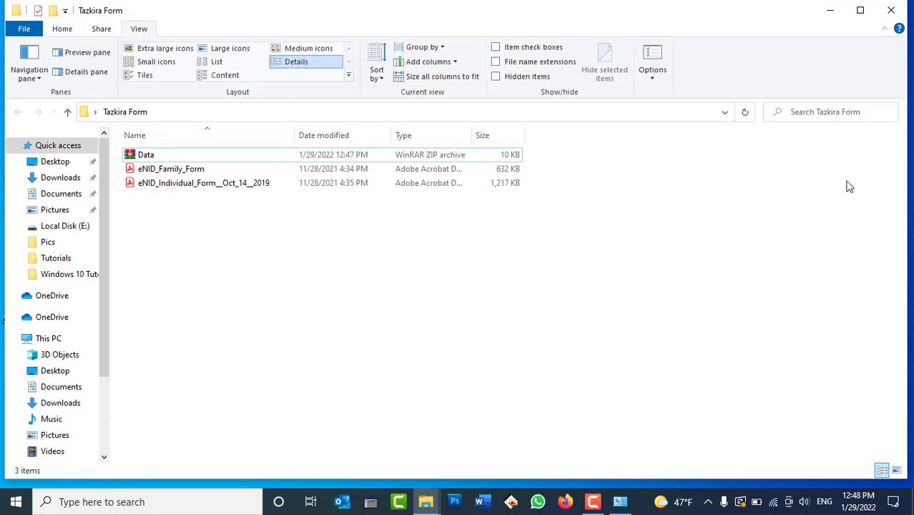
left_click(827, 115)
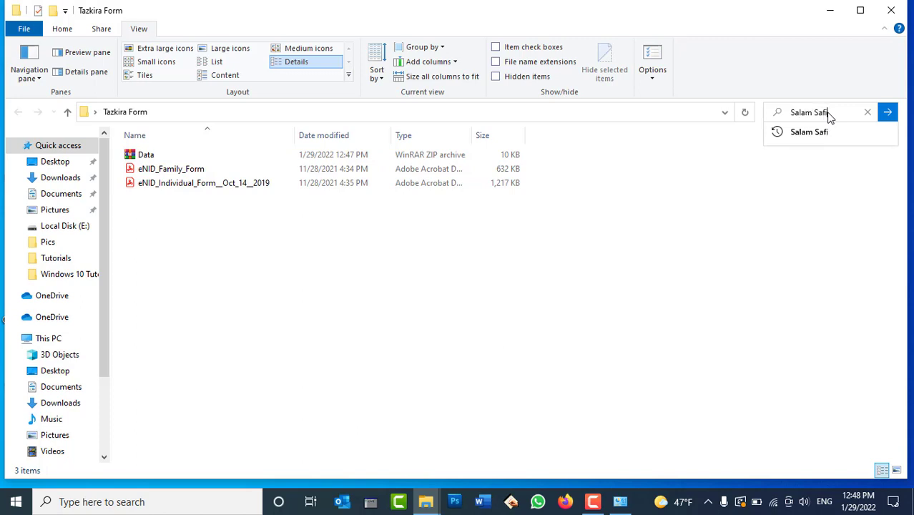
key("Return")
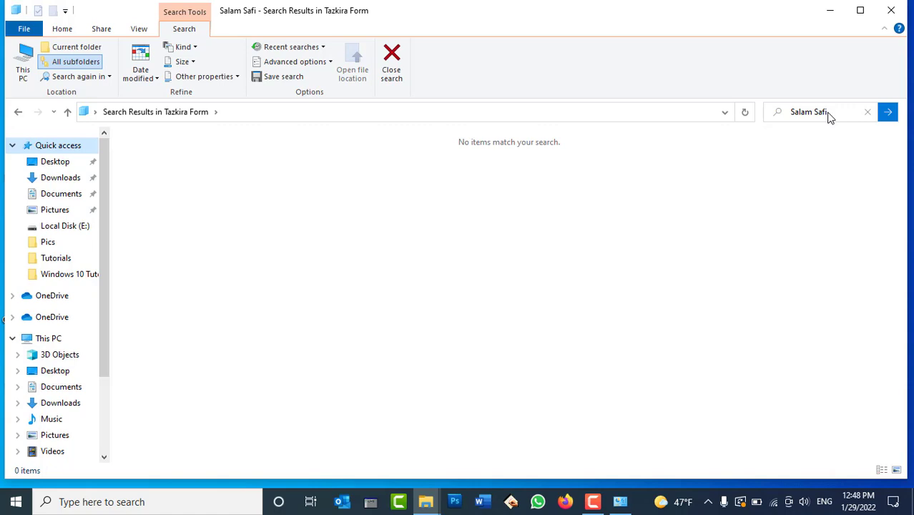
left_click(139, 28)
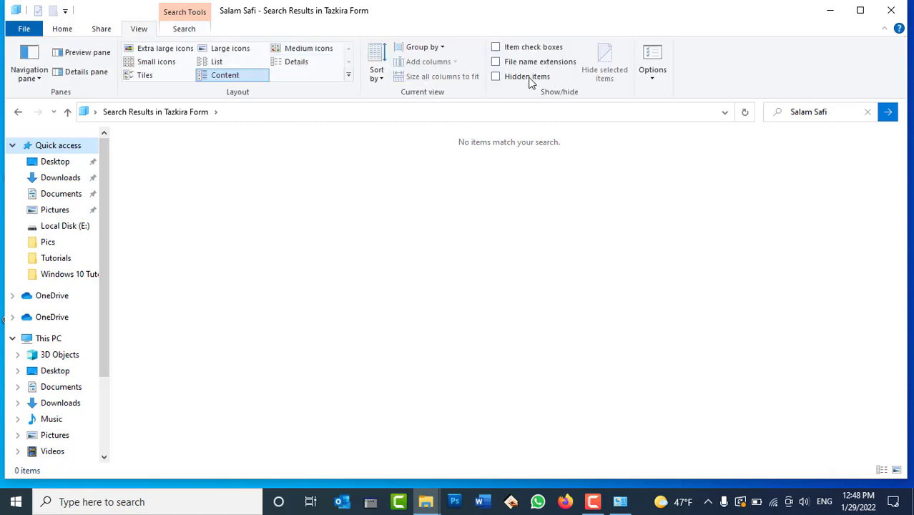
left_click(656, 64)
Step: On the Folder Options Search tab, enable Include compressed files and apply it
left_click(106, 170)
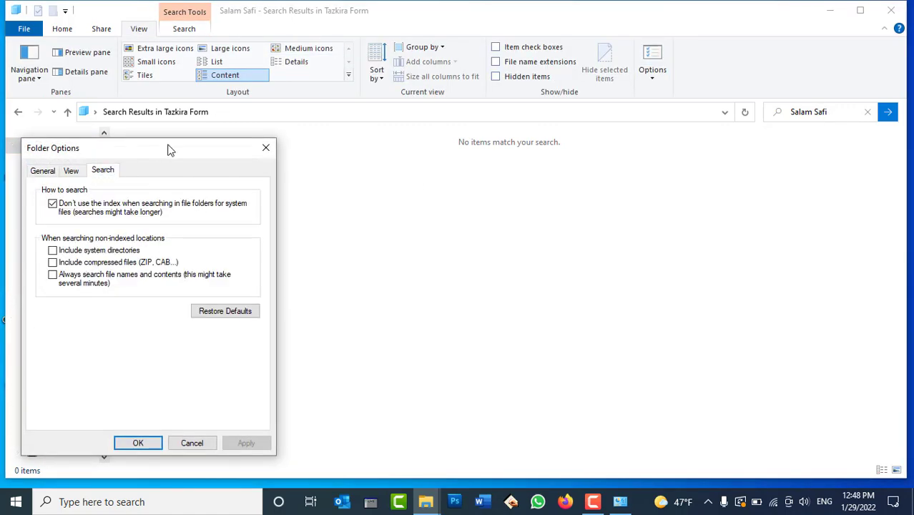
left_click_drag(178, 156, 527, 108)
left_click(476, 216)
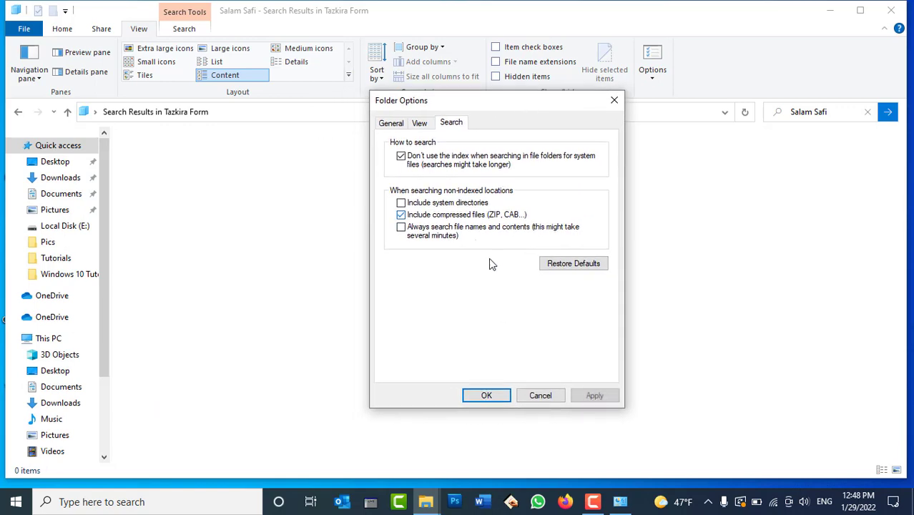
left_click(592, 396)
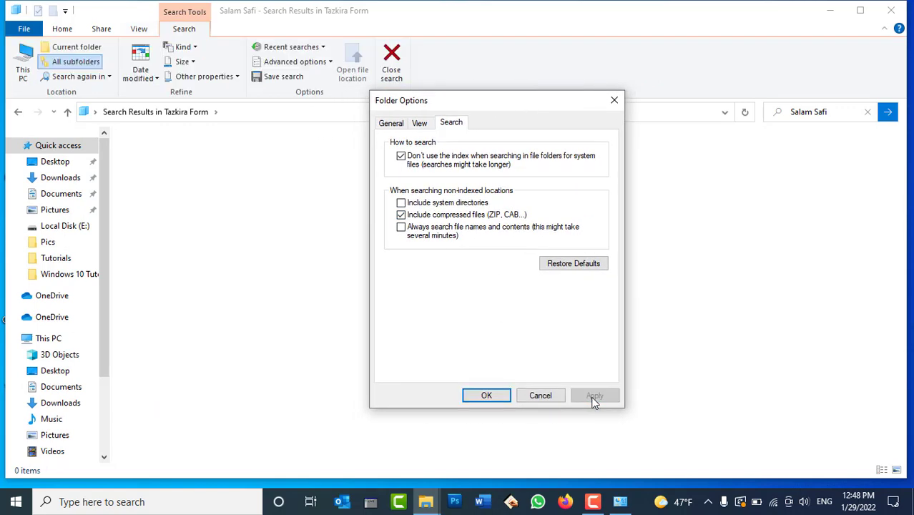
Step: Turn on Always search file names and contents (two Data results), then turn it off and apply
left_click_drag(547, 106, 639, 93)
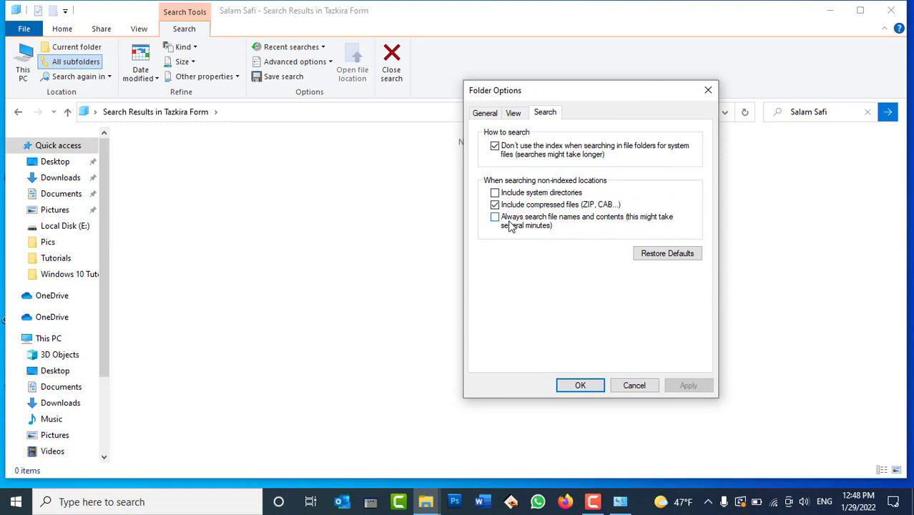
left_click(510, 226)
left_click(687, 386)
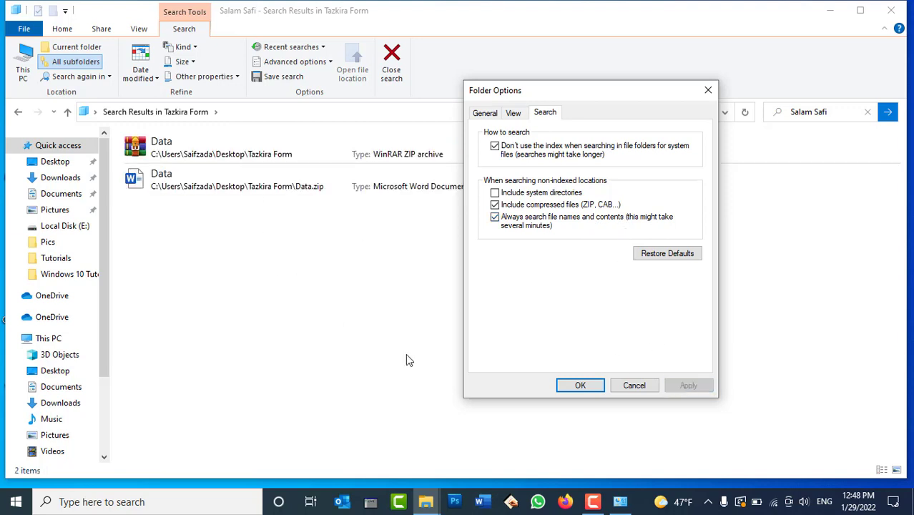
left_click_drag(517, 93, 482, 334)
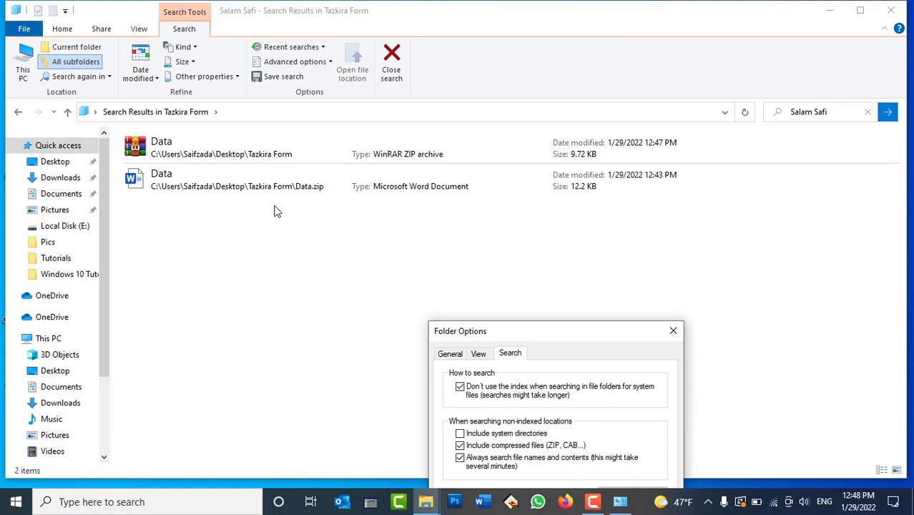
left_click_drag(504, 334, 594, 64)
left_click(579, 195)
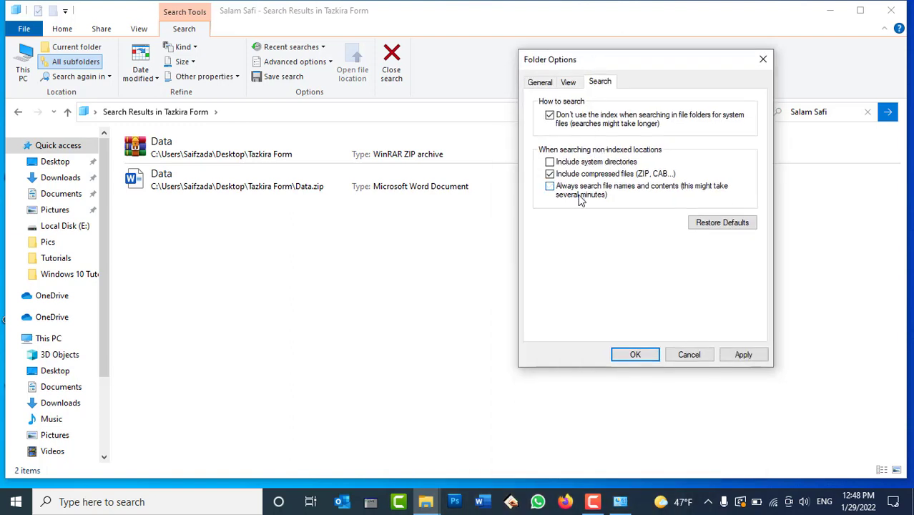
left_click(751, 355)
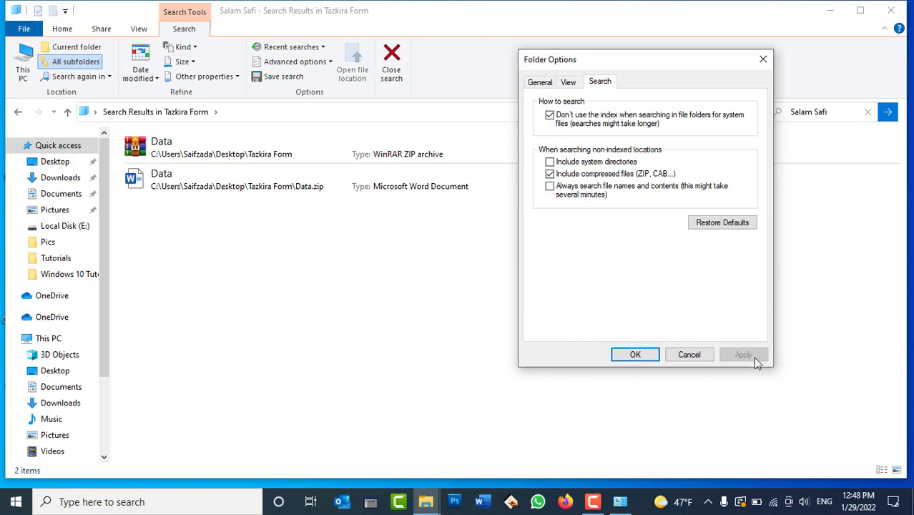
Step: Check Include system directories but cancel Folder Options, then go to This PC
left_click(574, 164)
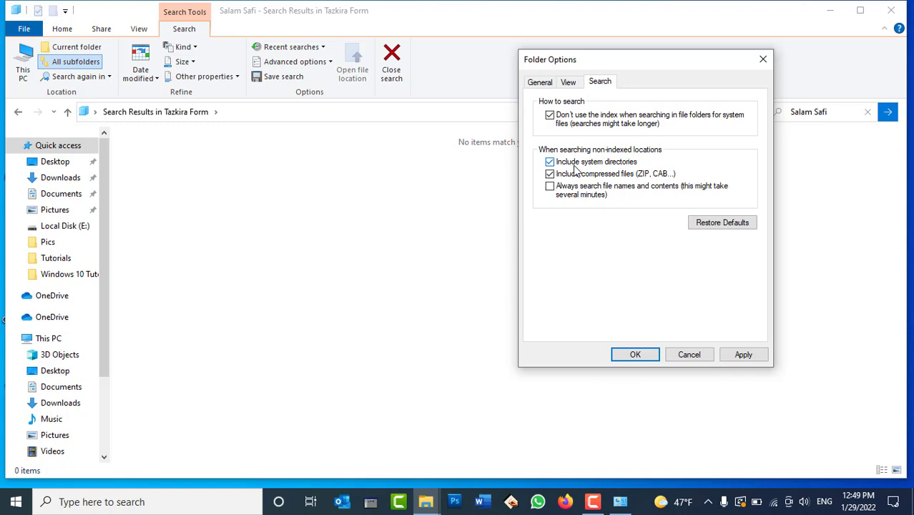
left_click(677, 355)
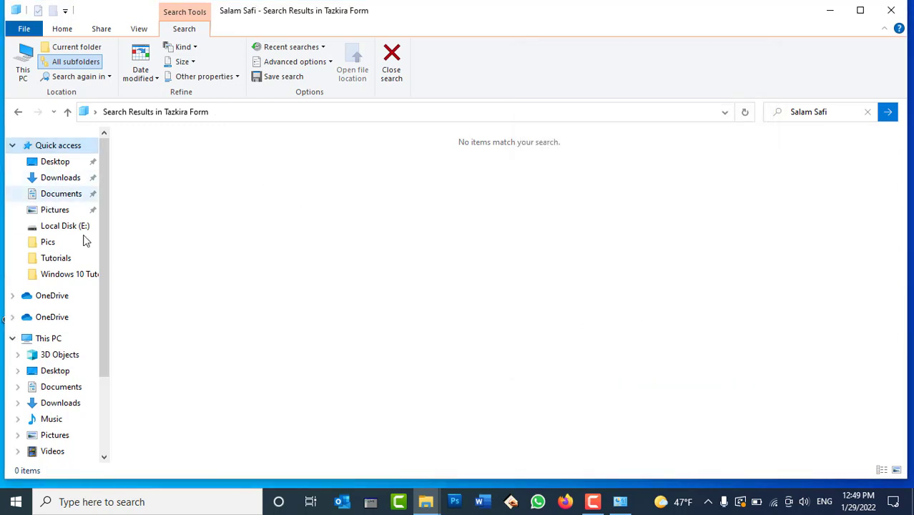
left_click(67, 340)
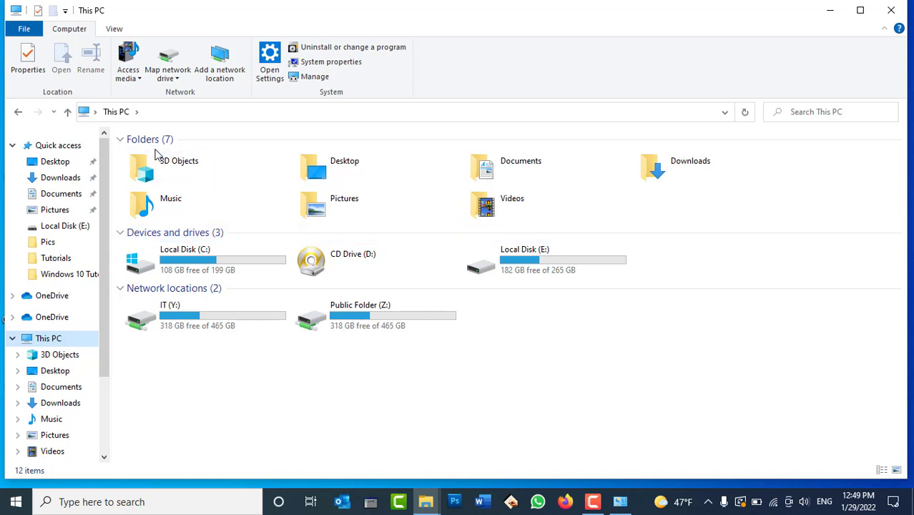
Step: Restore defaults on the Folder Options Search and General tabs, apply, and close with OK
left_click(115, 27)
left_click(650, 60)
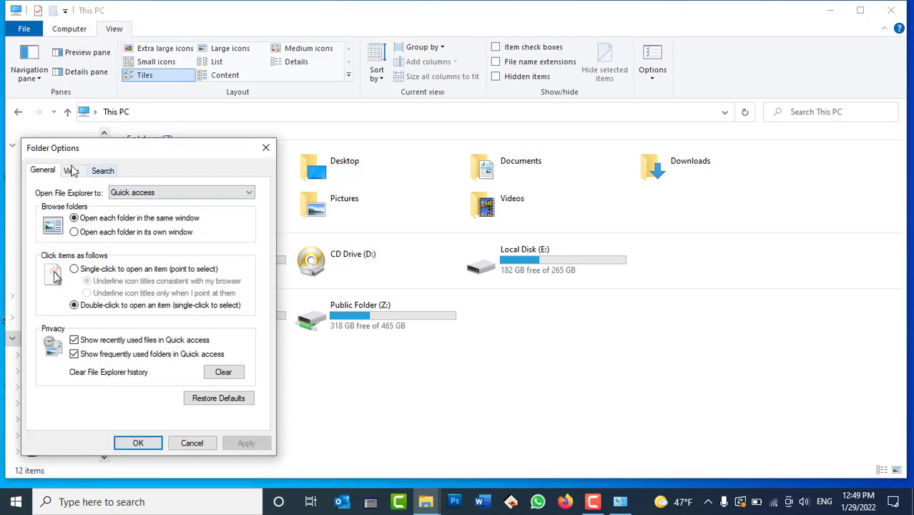
left_click(103, 171)
left_click_drag(124, 143, 135, 109)
left_click(232, 279)
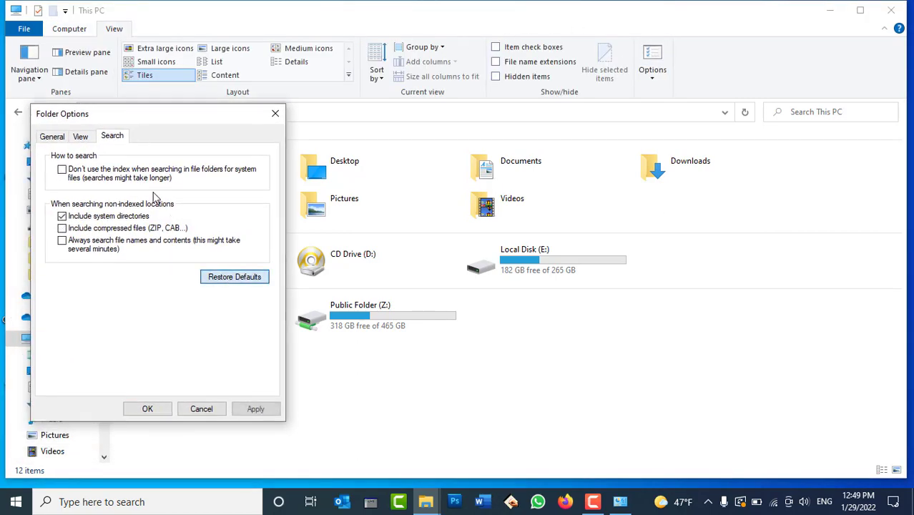
left_click(80, 136)
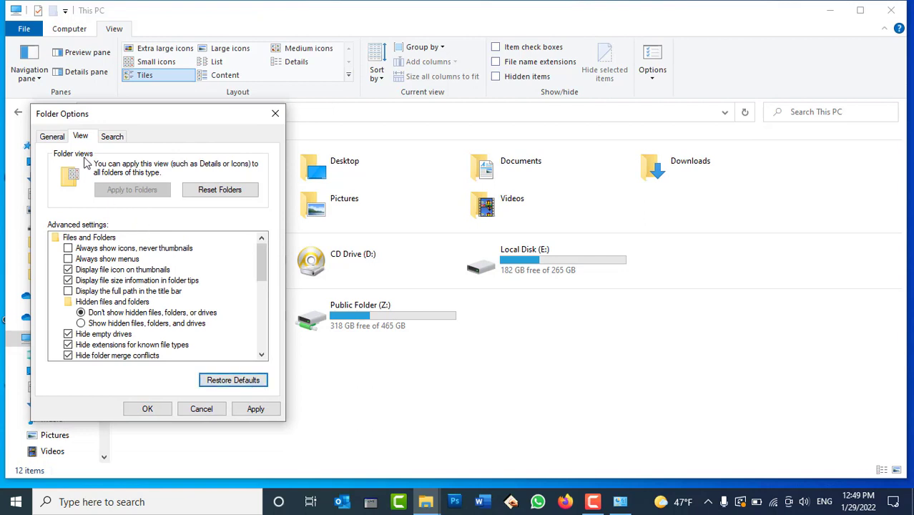
left_click(51, 136)
left_click(221, 364)
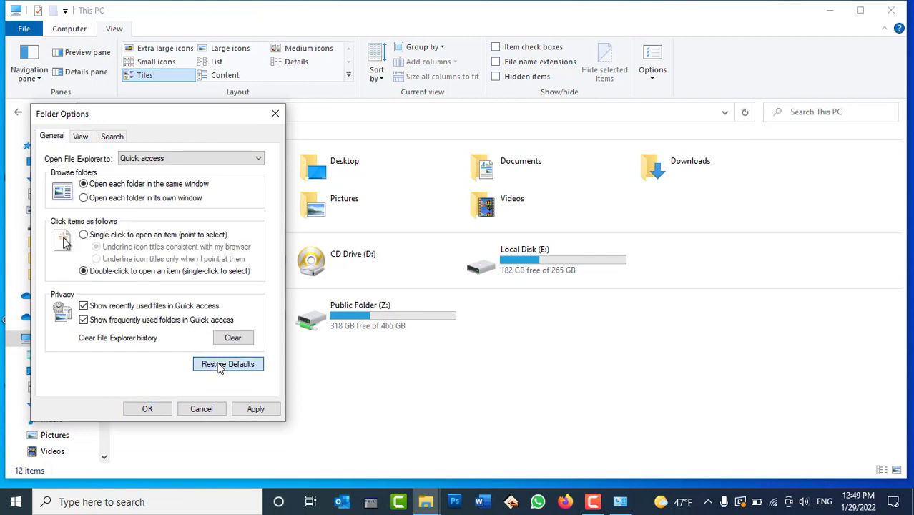
left_click(255, 411)
left_click(151, 412)
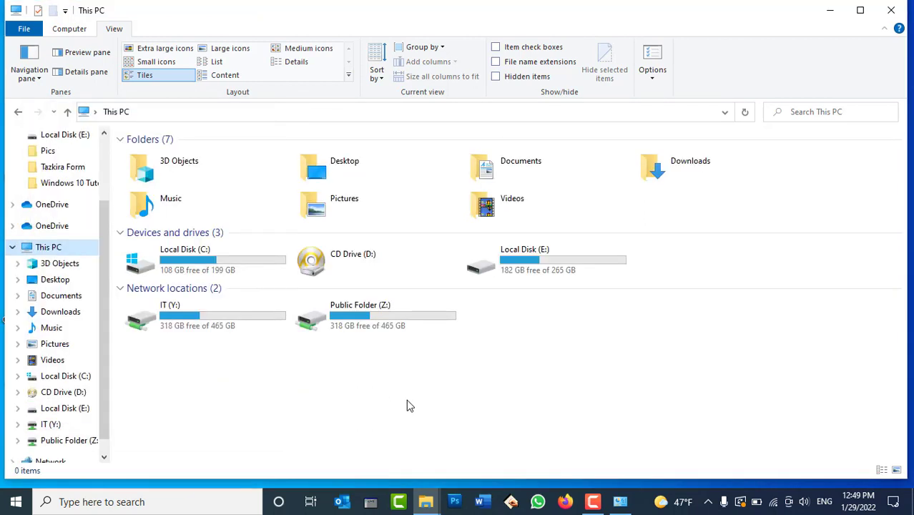